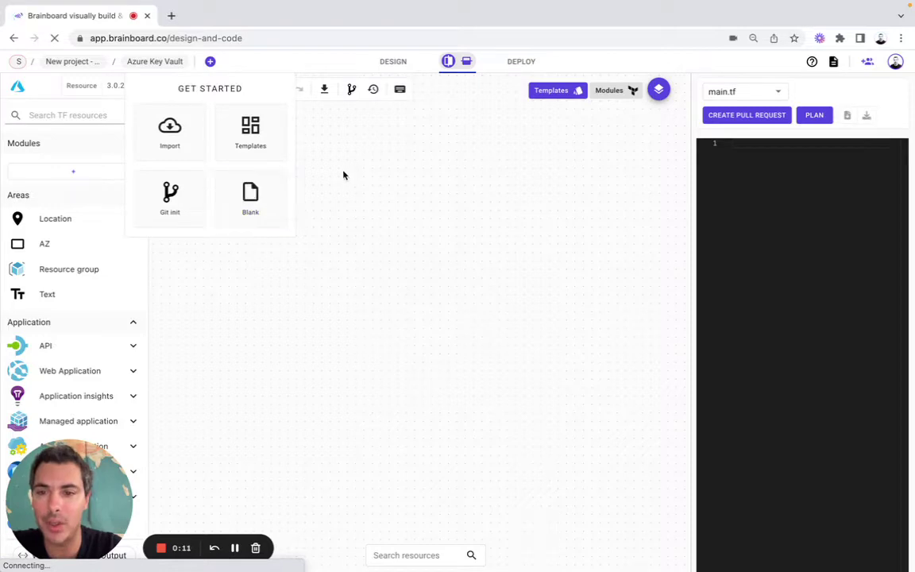
Step: Place a Location area from the Microsoft Azure RM resources on the empty canvas
left_click(18, 86)
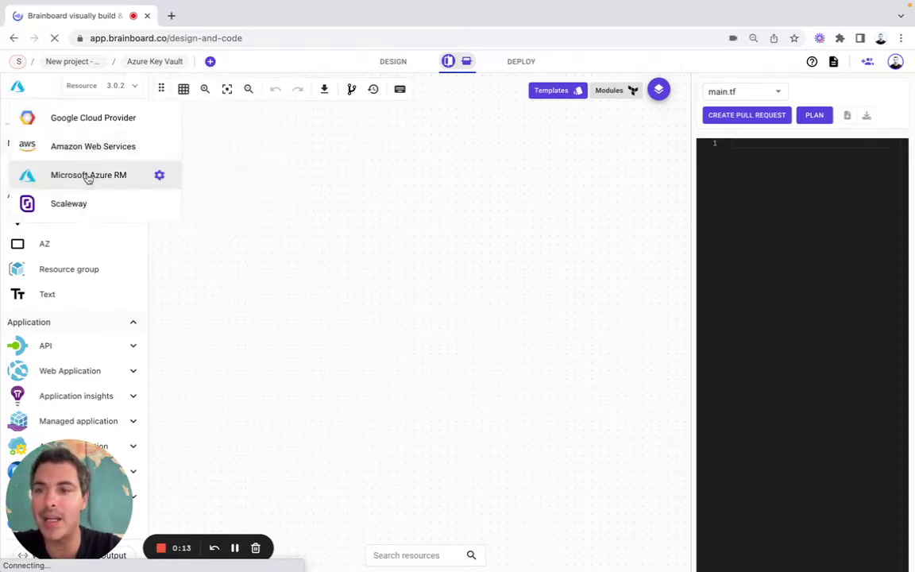
left_click(266, 175)
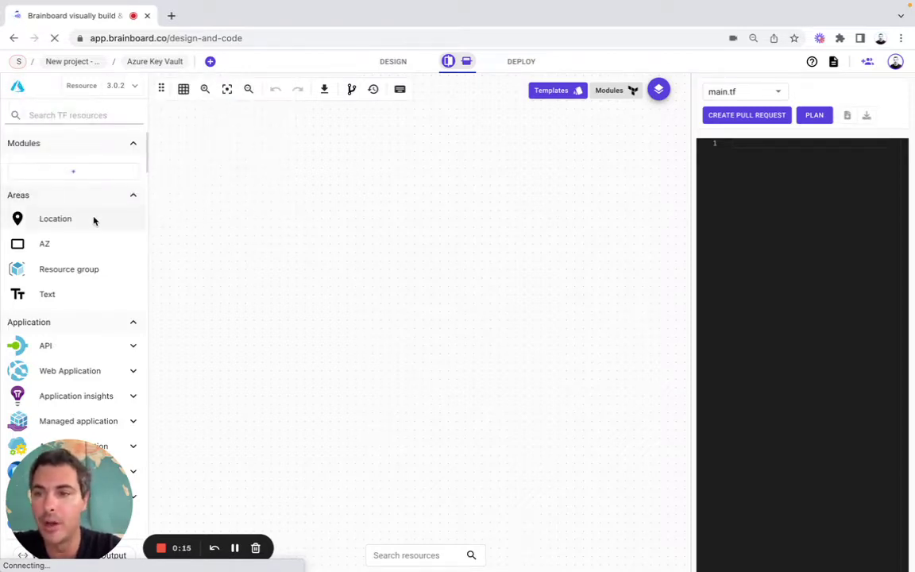
mouse_move(92, 218)
left_click_drag(93, 219, 327, 156)
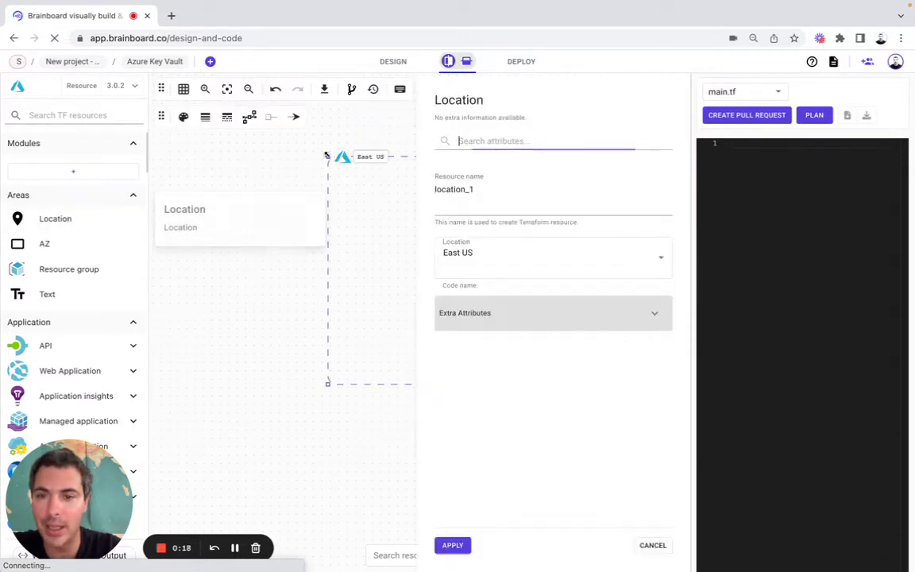
Step: Configure the location with resource name location_0175e9d0 and region West US 2, and enlarge its area toward the lower left
double_click(499, 193)
type("location_0175e9d0")
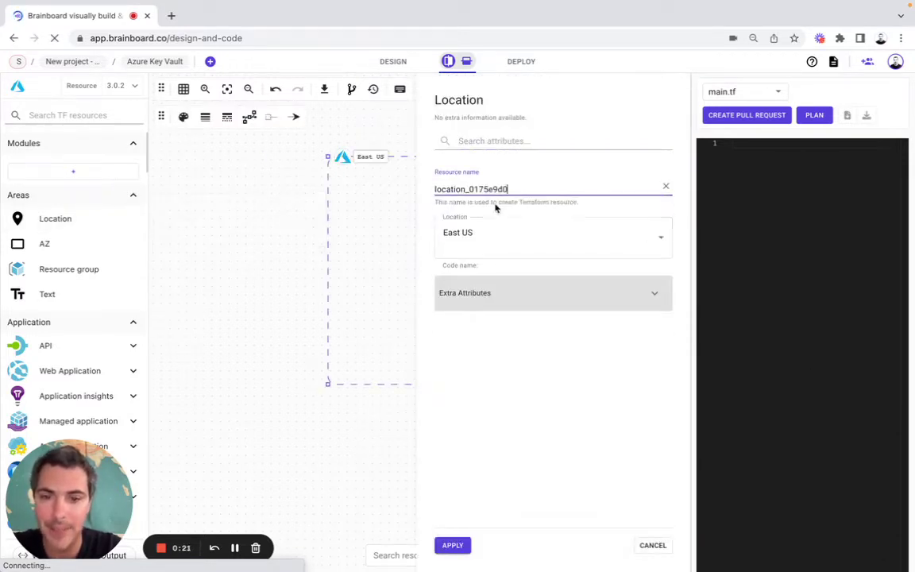
left_click(480, 236)
double_click(481, 238)
key("ctrl+a")
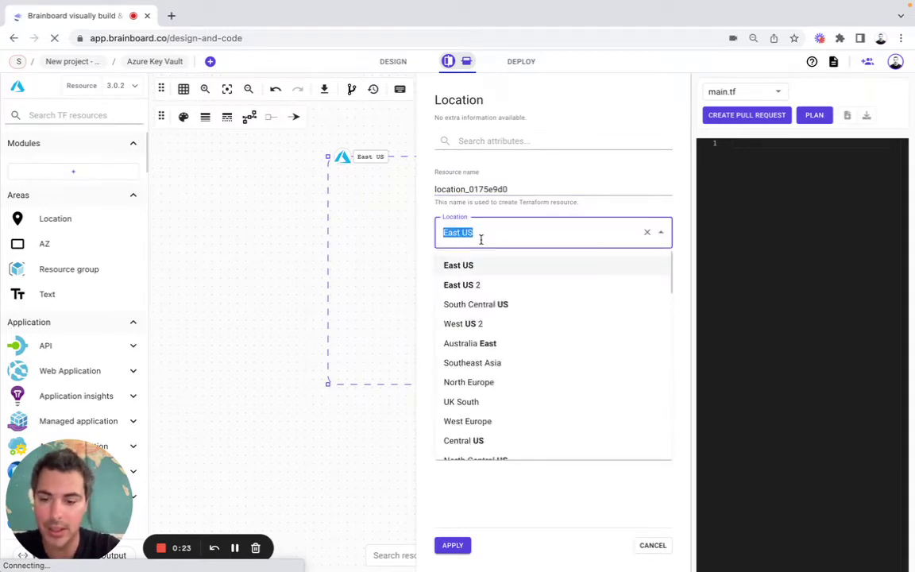
type("wes")
left_click(462, 269)
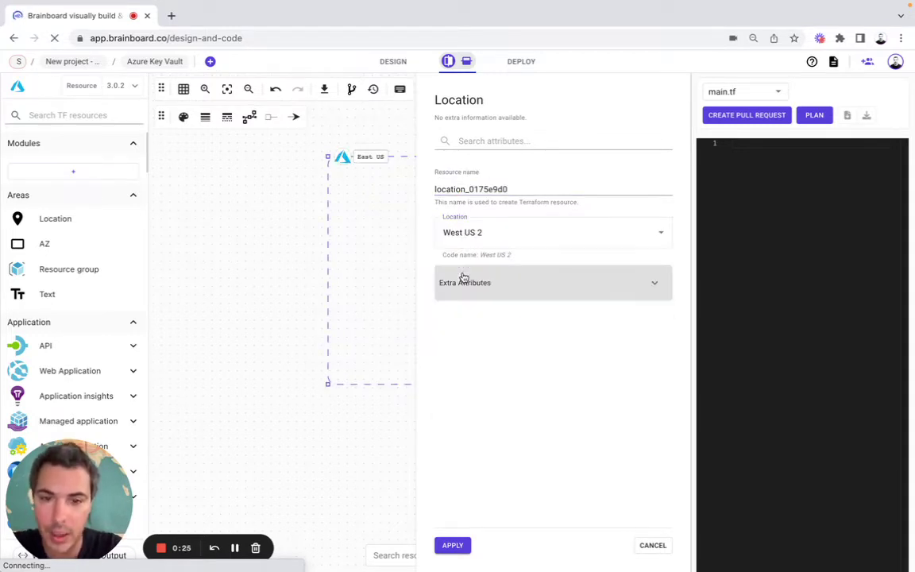
left_click(454, 546)
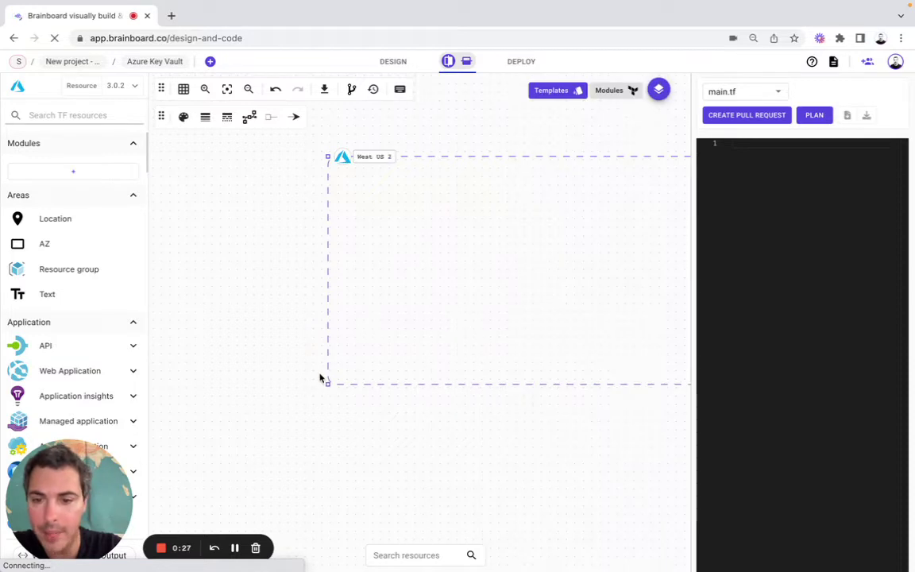
left_click_drag(298, 417, 147, 560)
Step: Add a resource group inside the West US 2 area with resource name vault-rg and name ${var.prefix}-resources
left_click_drag(90, 278, 267, 208)
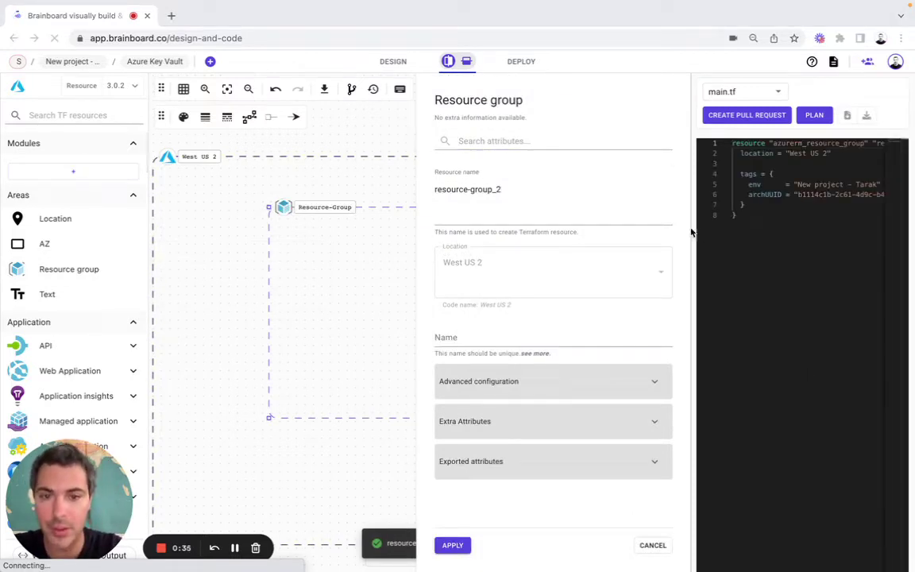
triple_click(496, 188)
type("vault-rg")
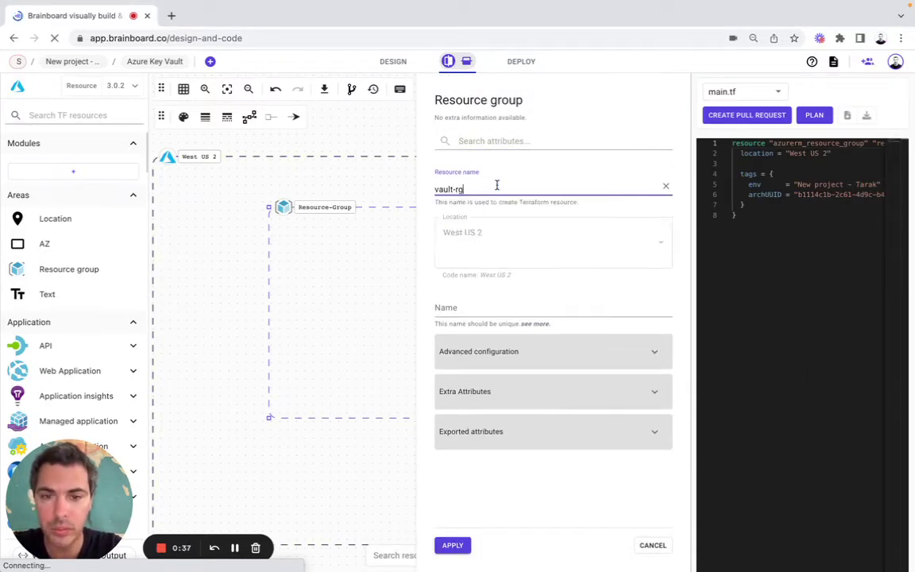
left_click(473, 287)
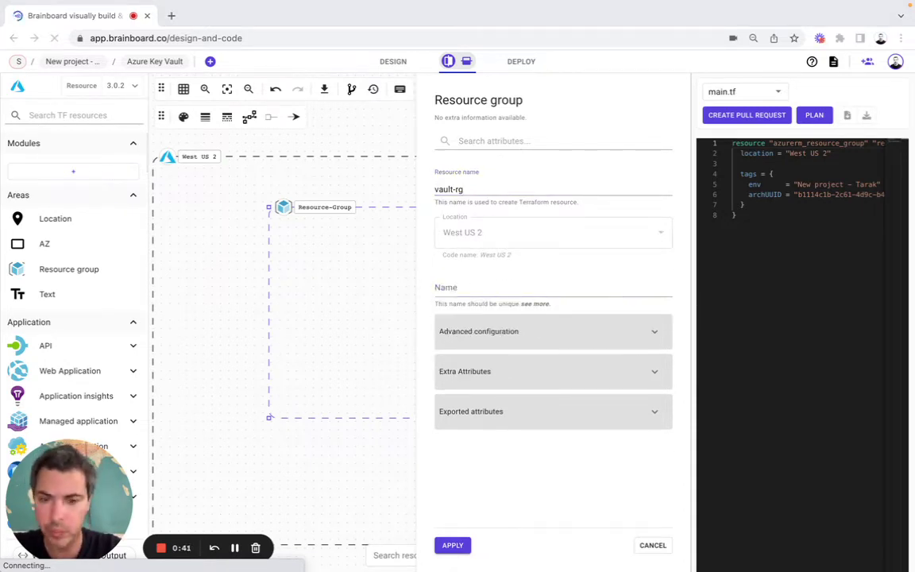
left_click(474, 292)
type("${var.prefix}-resources")
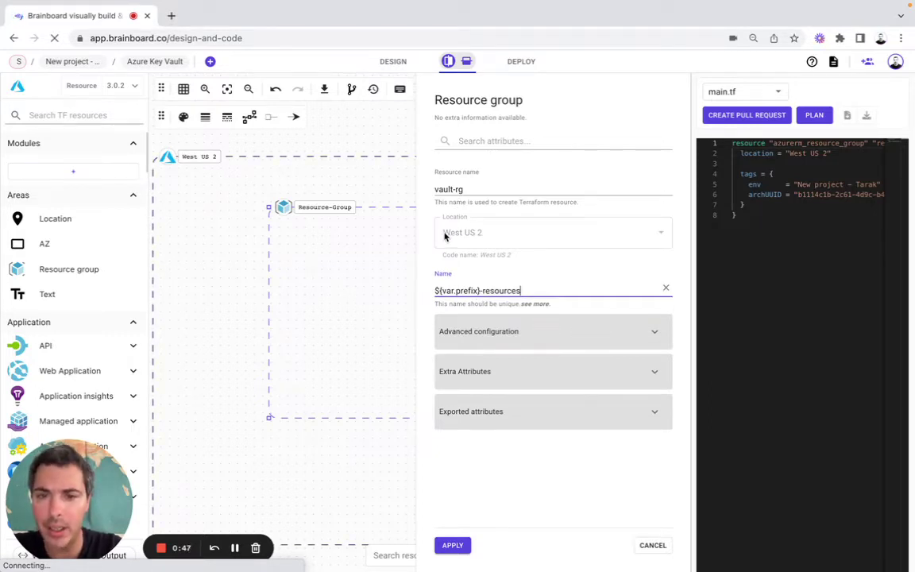
left_click_drag(444, 236, 482, 238)
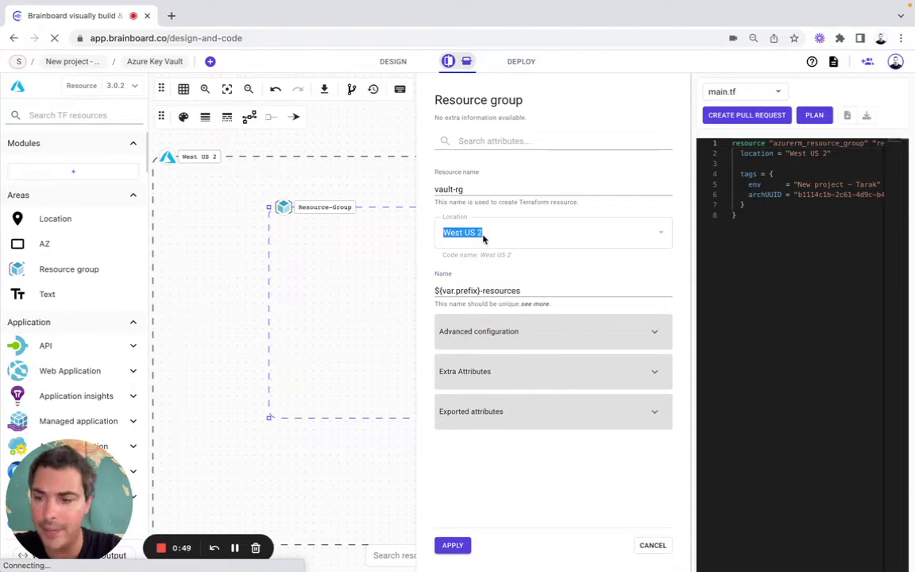
left_click(453, 545)
Step: Enlarge and reposition the resource group so it nearly fills the West US 2 area, and fit the diagram on the canvas
left_click_drag(267, 421, 170, 526)
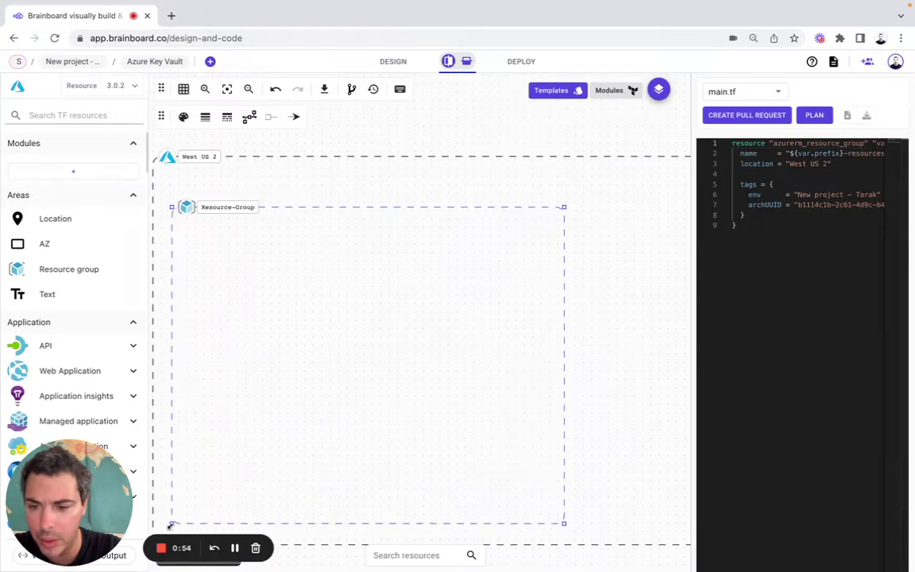
left_click(564, 522)
left_click_drag(566, 524, 704, 531)
left_click_drag(622, 427, 619, 390)
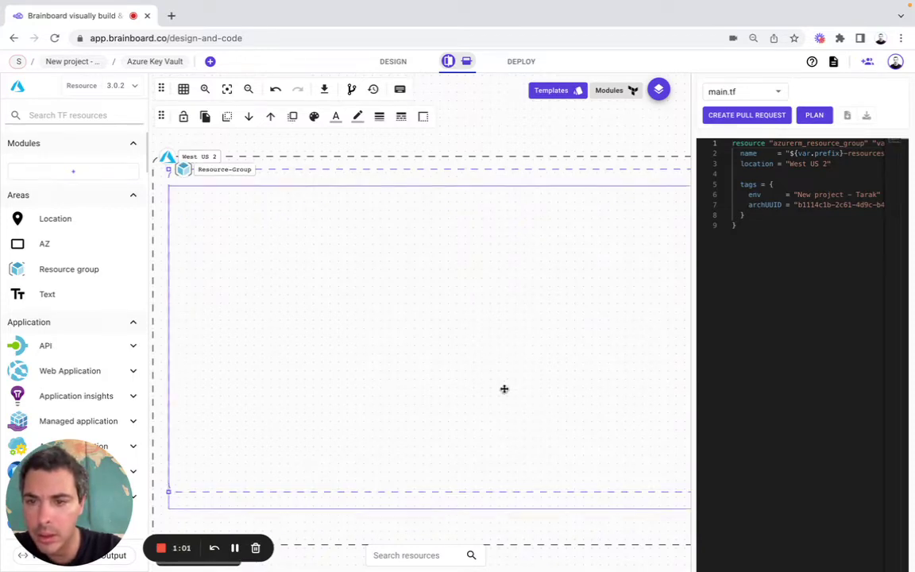
left_click(227, 89)
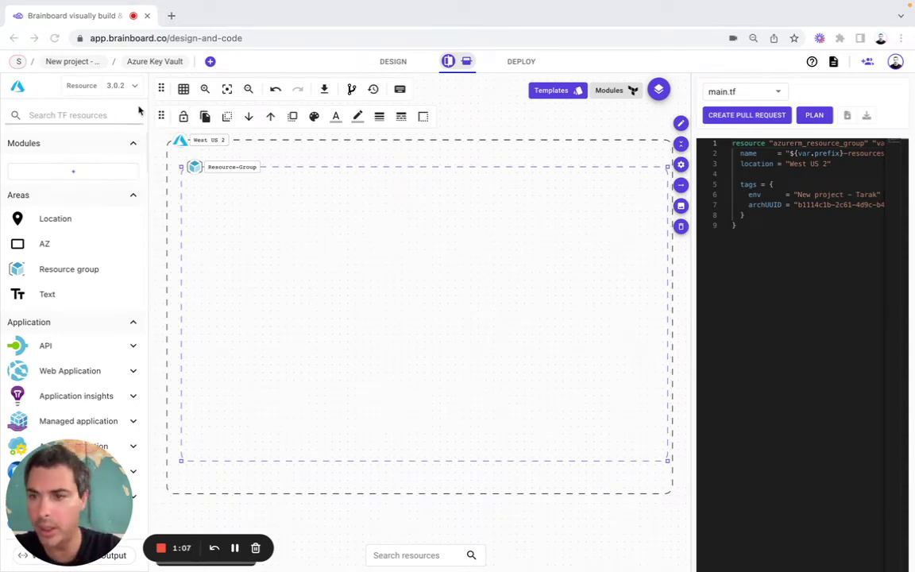
Step: Find the Key vault resource and add it inside the resource group, with resource-group as main parent and location inheritance kept
left_click(90, 115)
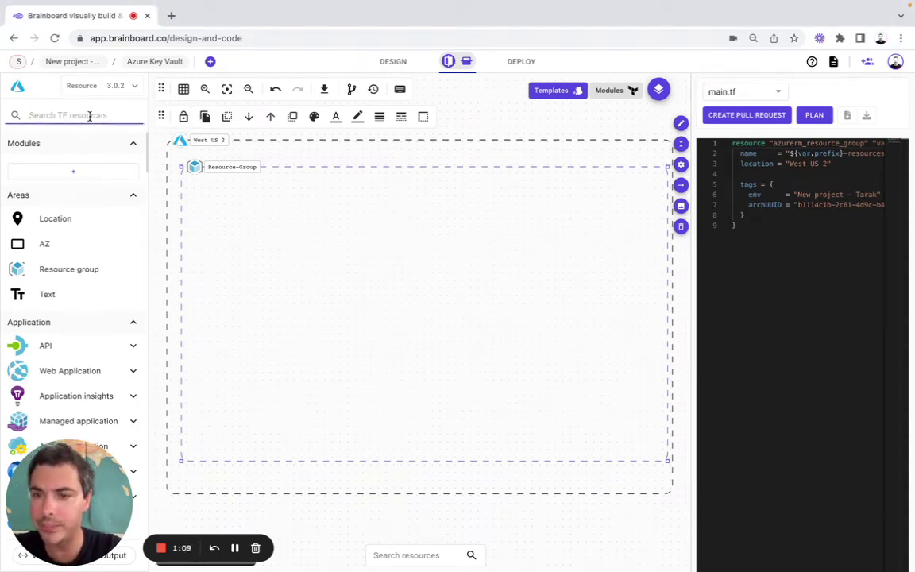
type("Key vault")
left_click_drag(108, 249, 365, 195)
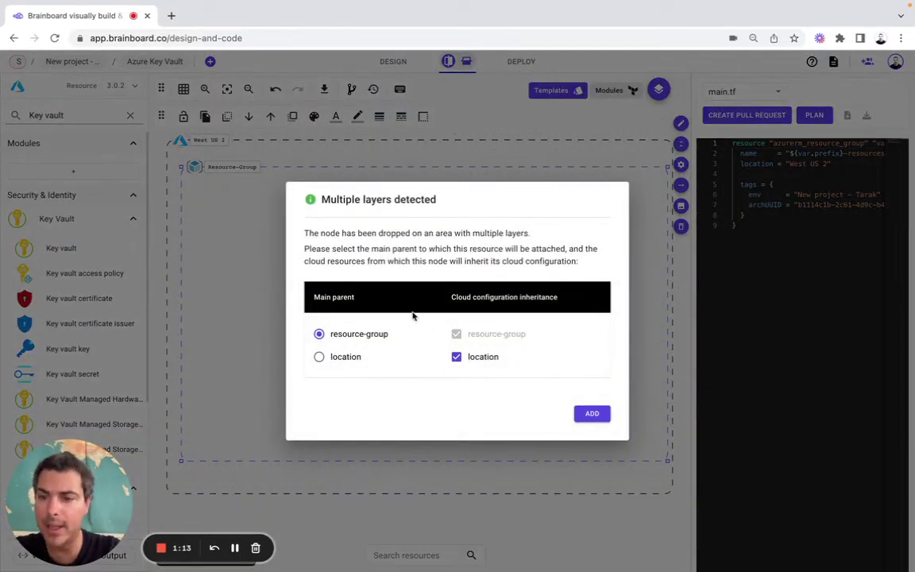
left_click(592, 413)
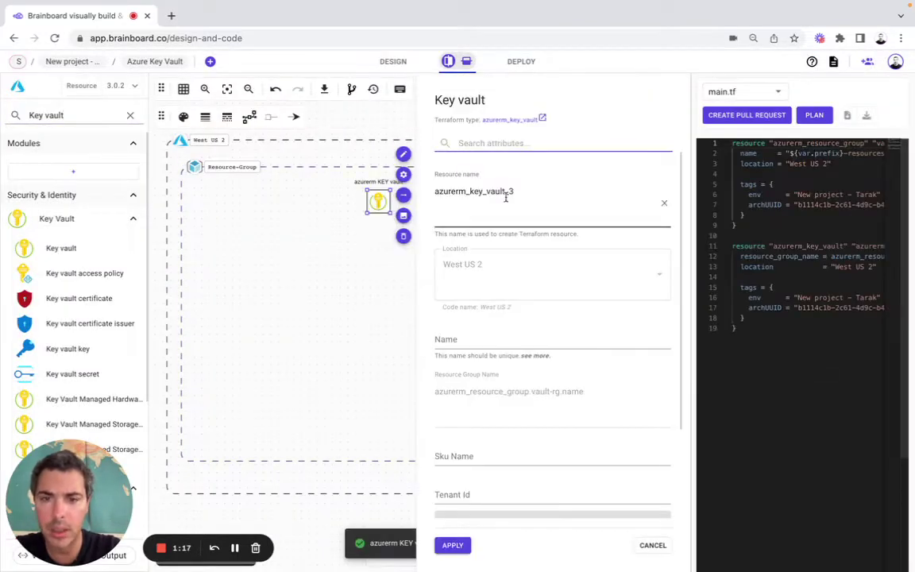
Step: Set the key vault's resource name to kv and its name to ${var.prefix}-key-vault
key("Tab")
key("super+Tab")
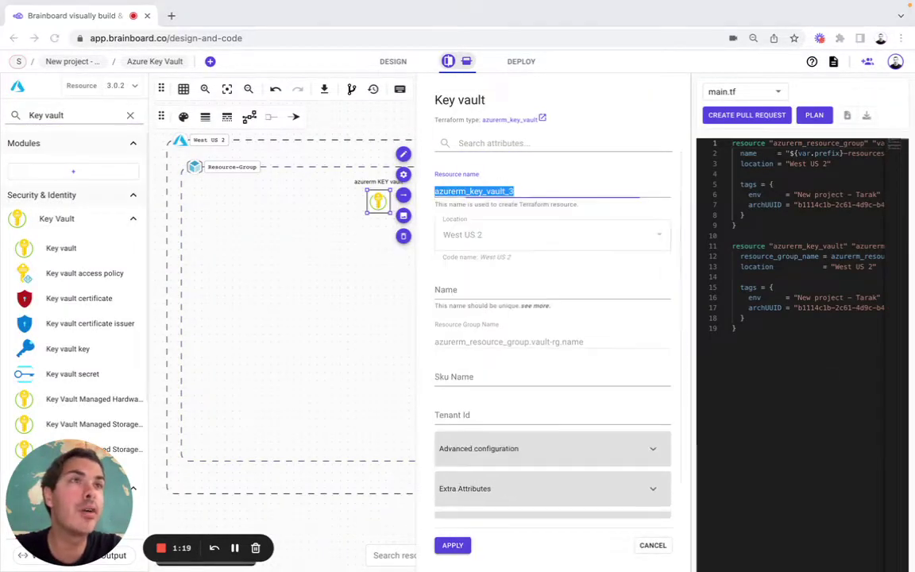
left_click(487, 190)
type("kv")
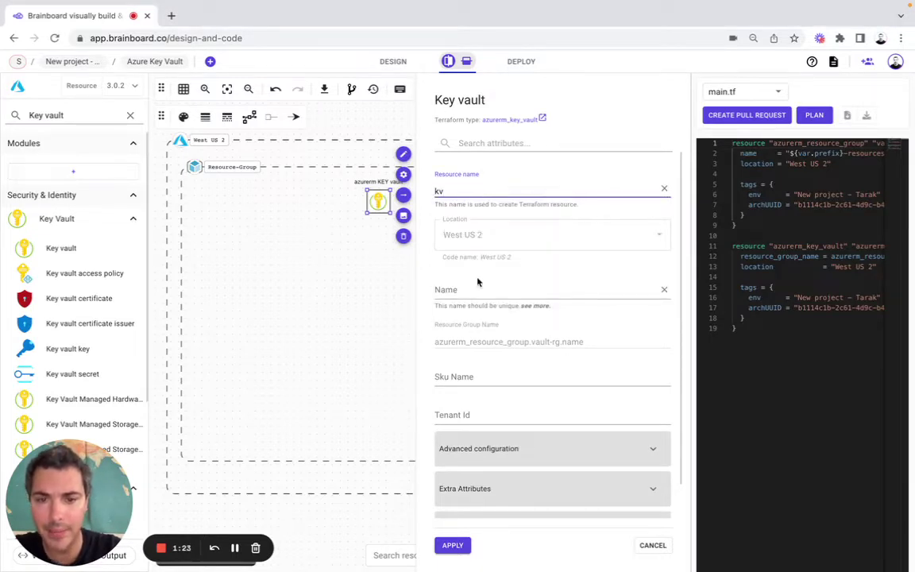
left_click(473, 237)
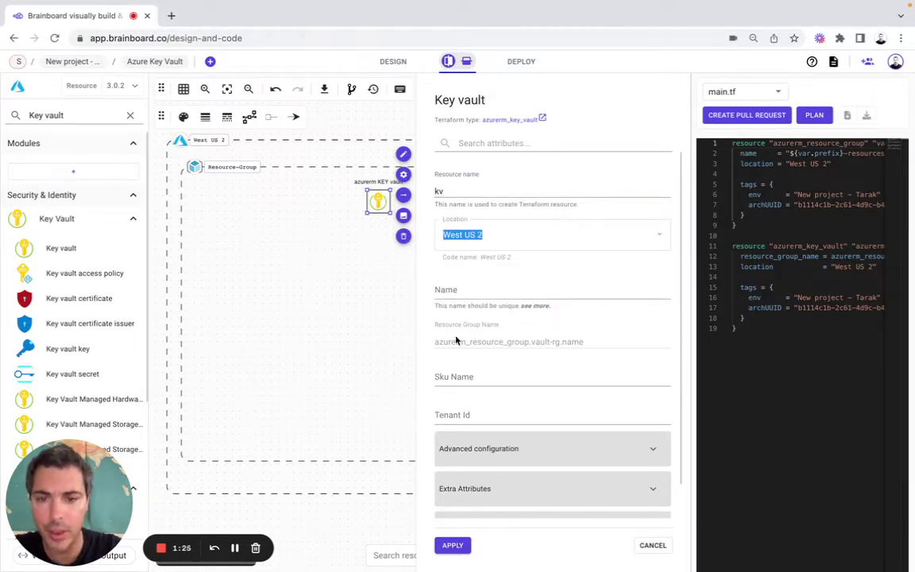
left_click_drag(434, 346, 573, 348)
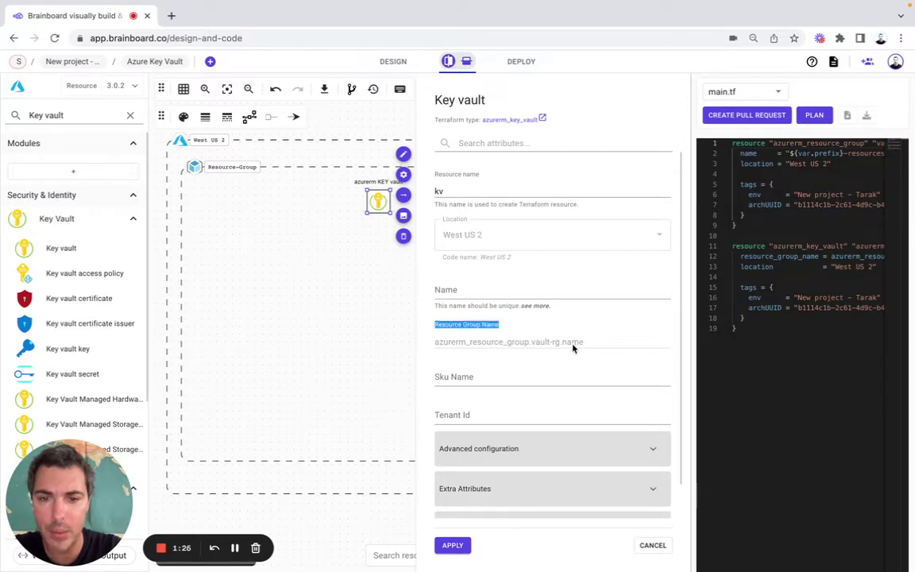
left_click(449, 289)
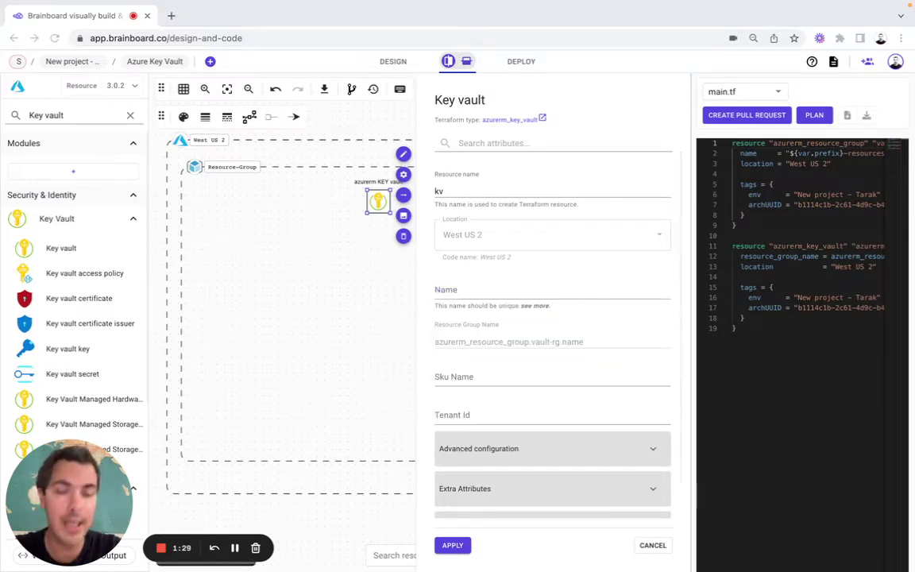
left_click(480, 295)
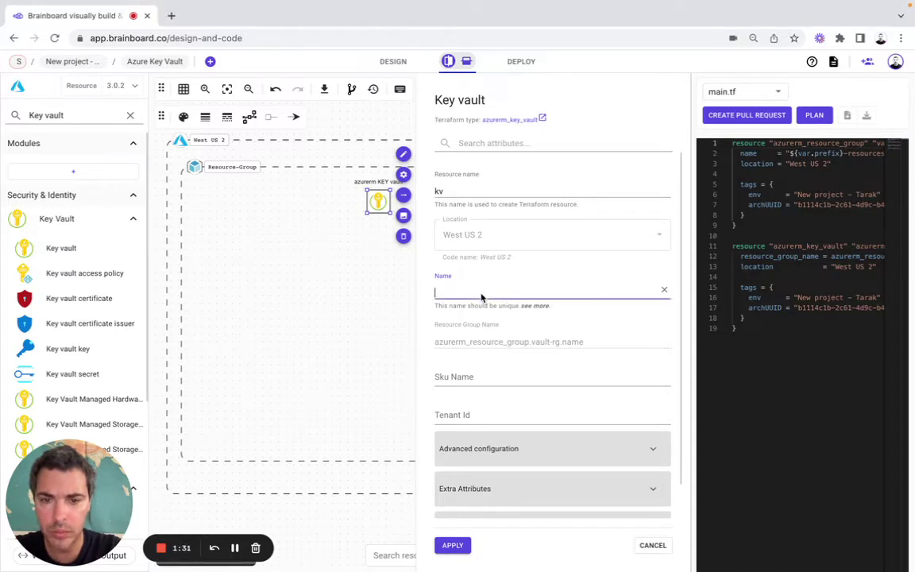
type("${var.prefix}-key-vault")
Step: Set the key vault's SKU name to standard and its tenant ID to var.tenantID, and apply the configuration
left_click(464, 377)
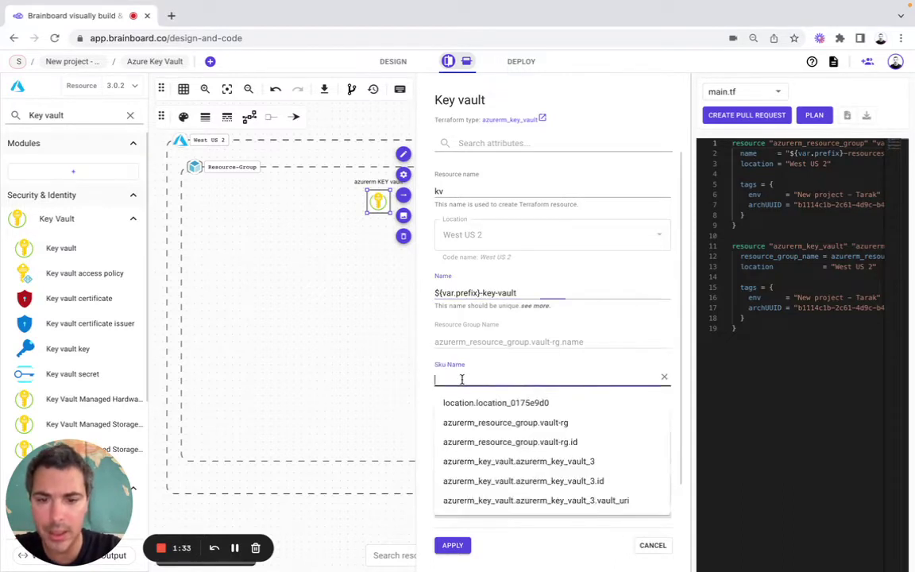
key("super+Tab")
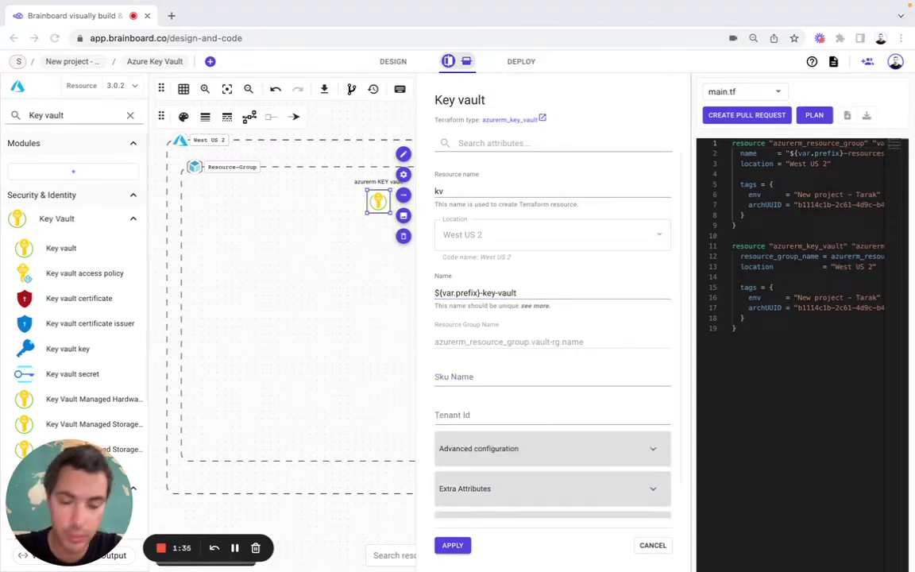
key("super+Tab")
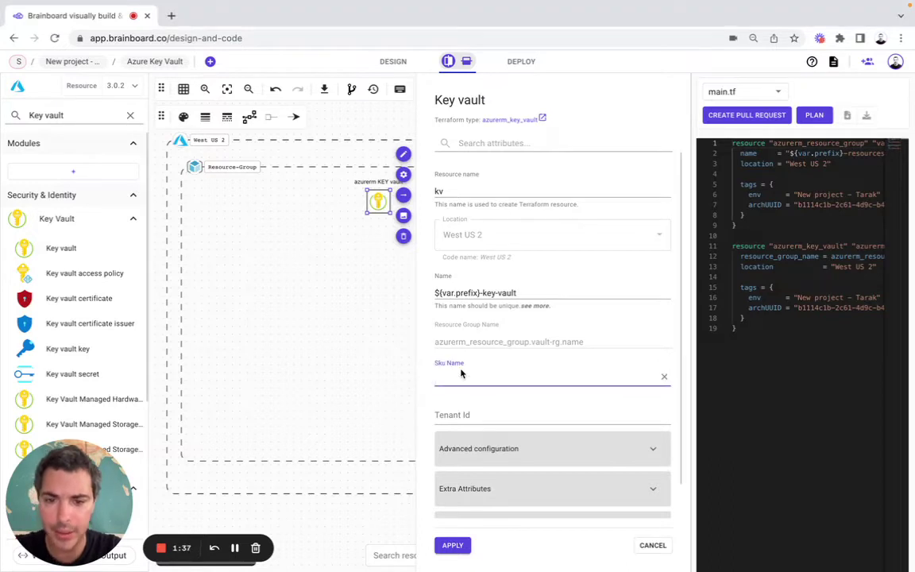
type("standard")
left_click(468, 416)
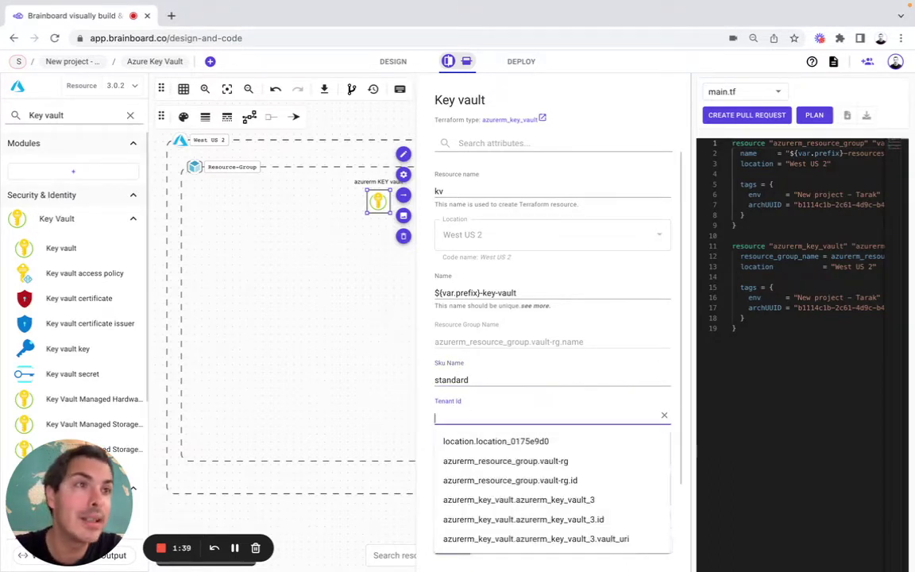
key("super+Tab")
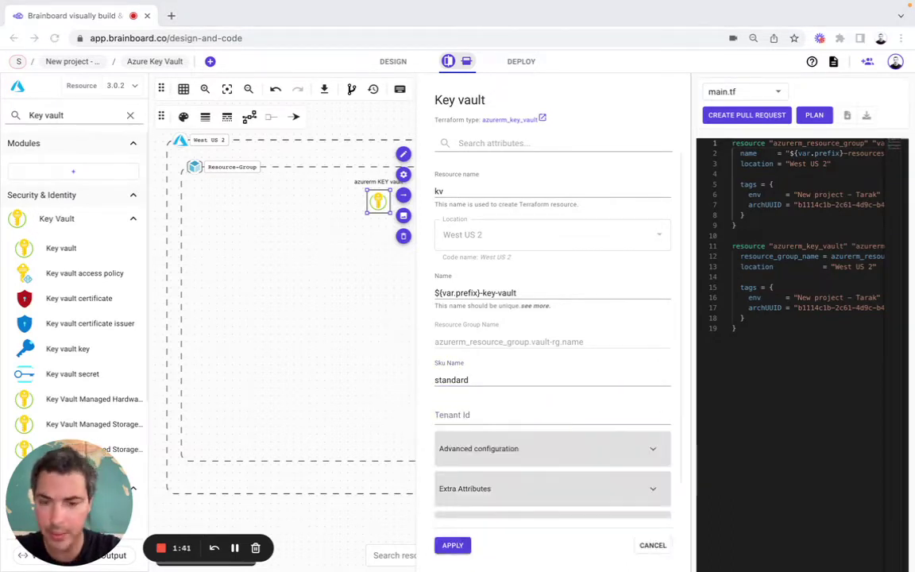
left_click(470, 419)
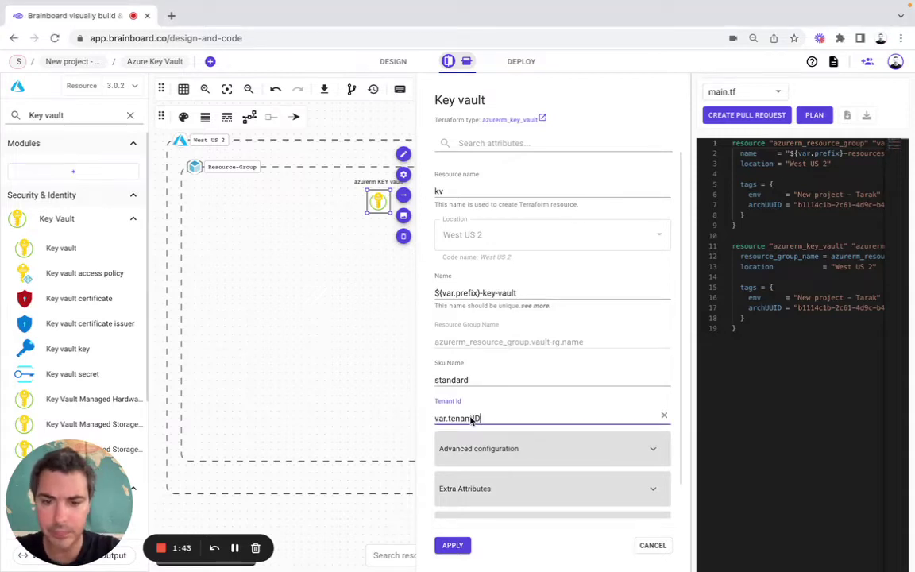
left_click(451, 545)
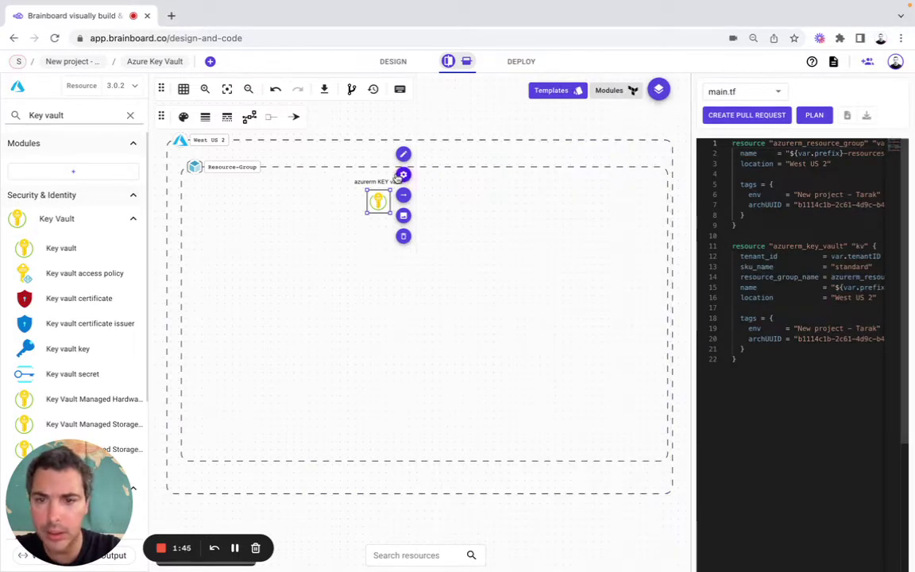
Step: Shift the key vault slightly right and add a Key vault access policy to its left, with resource-group as main parent
left_click_drag(378, 202, 400, 197)
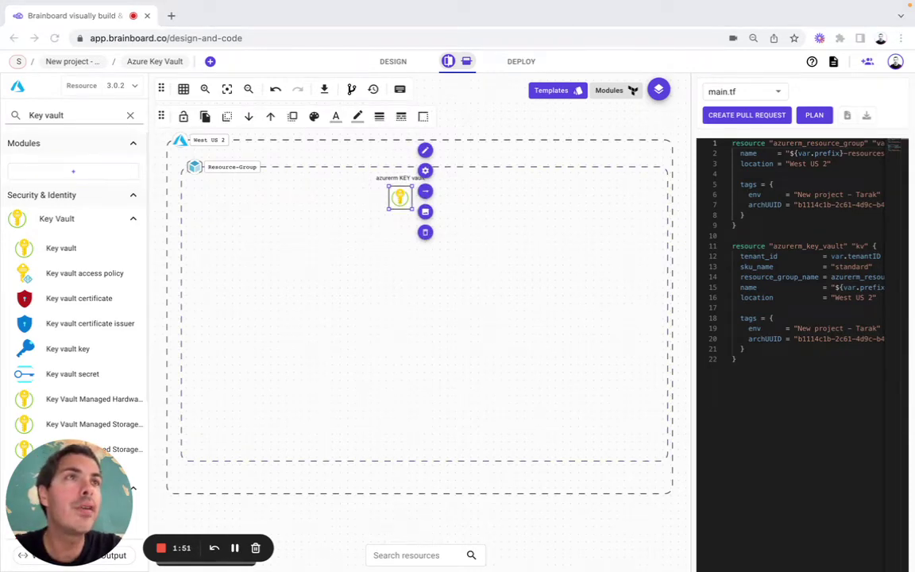
triple_click(67, 115)
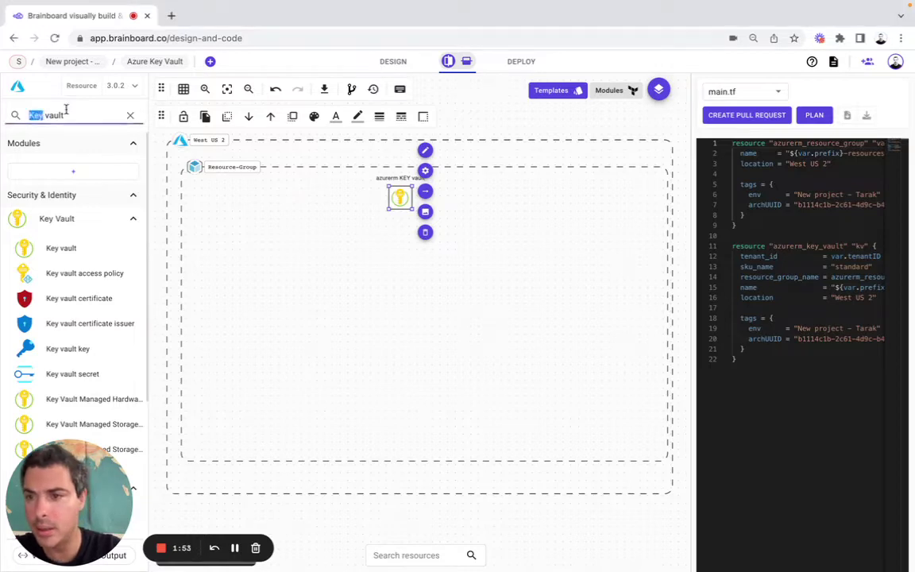
type("Key vault access policy")
left_click_drag(90, 255, 243, 197)
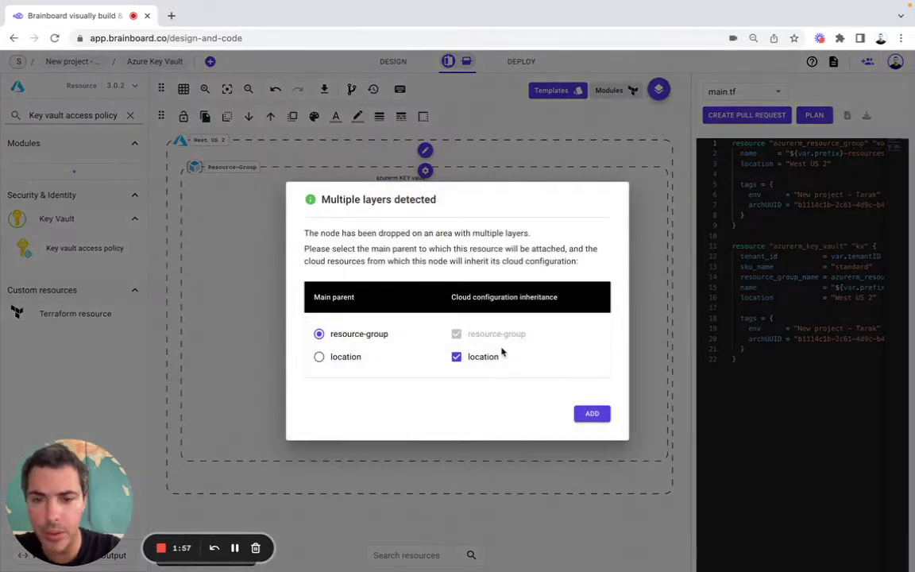
left_click(592, 413)
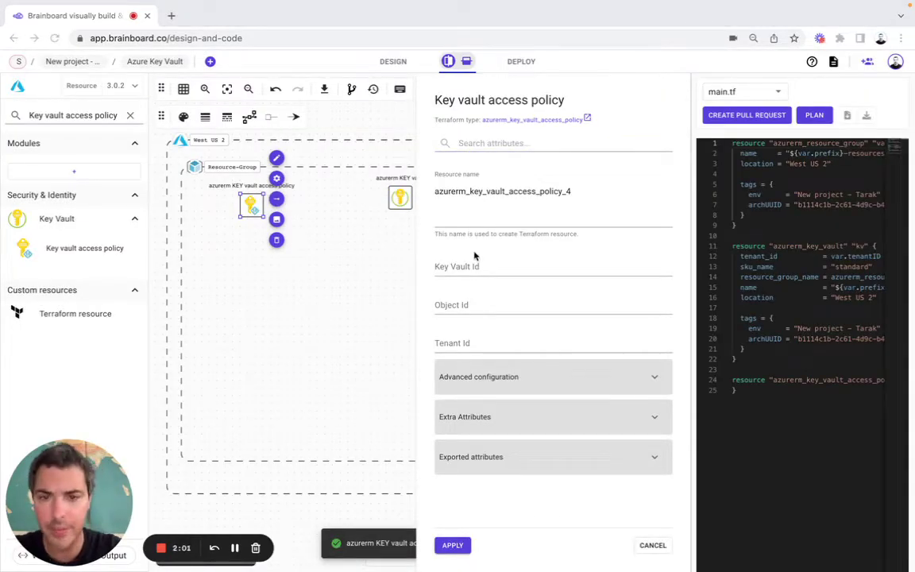
Step: Set the access policy's resource name to current_user and its Key Vault Id to azurerm_key_vault.kv.id
double_click(519, 192)
type("current_user")
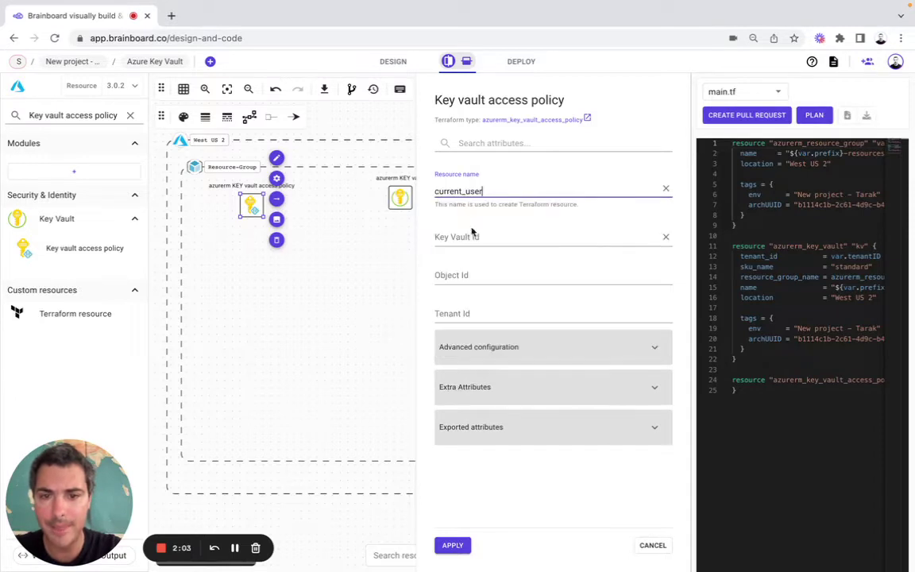
left_click(471, 235)
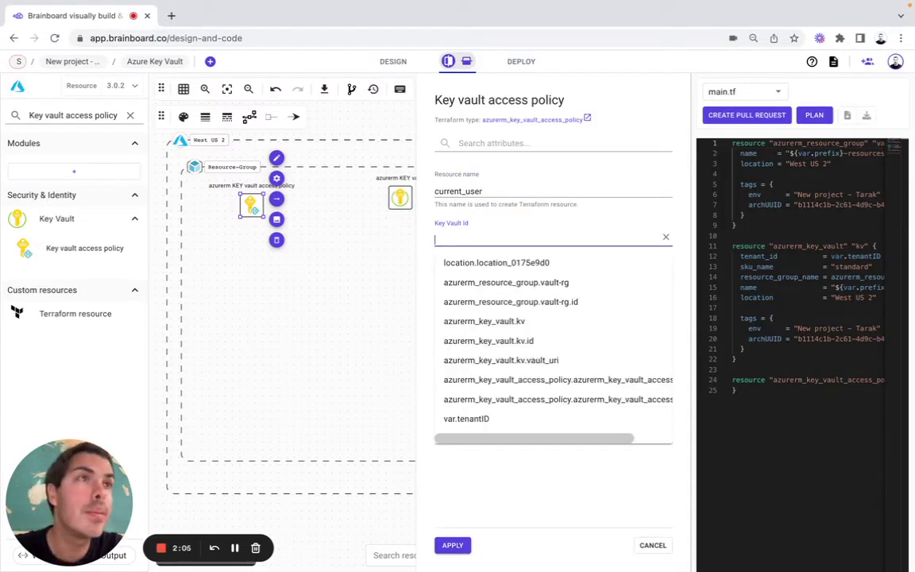
left_click(531, 238)
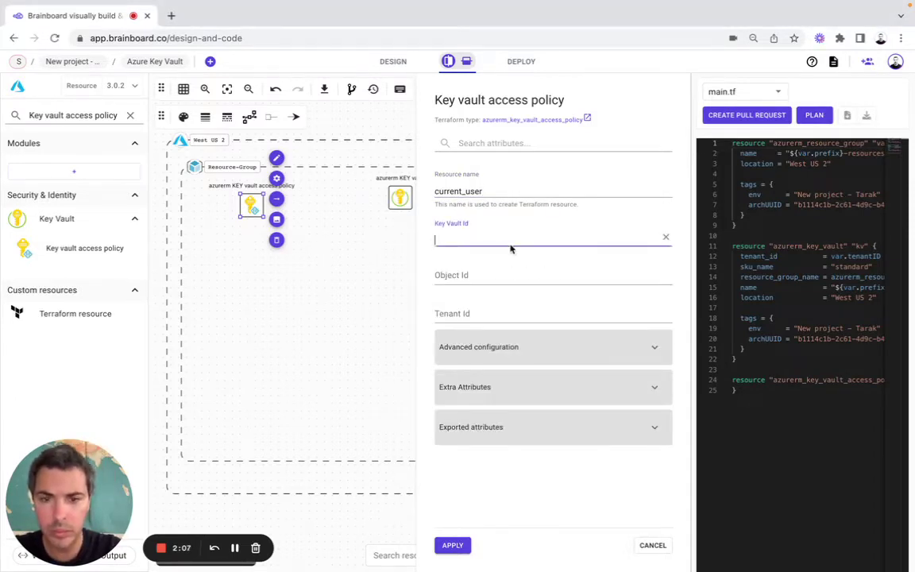
type("azurerm_key_vault.kv.id")
left_click(503, 273)
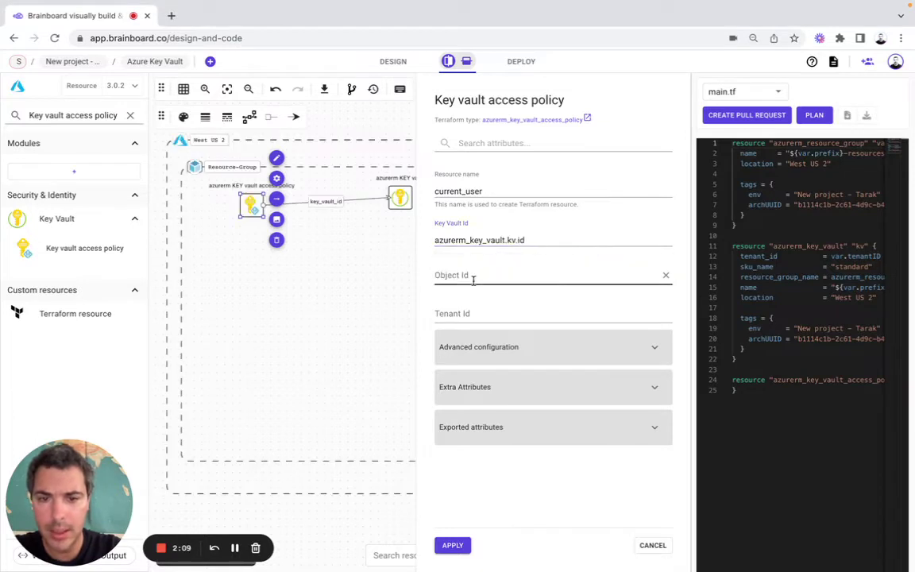
Step: Set the access policy's Object Id to var.objectID and its Tenant Id to var.tenantID, and apply the configuration
left_click(473, 279)
key("super+Tab")
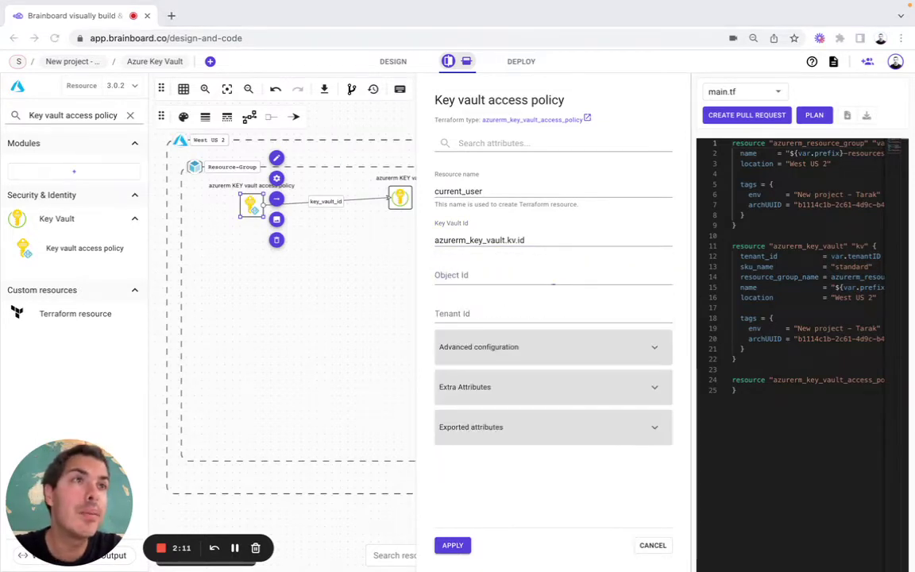
left_click(482, 278)
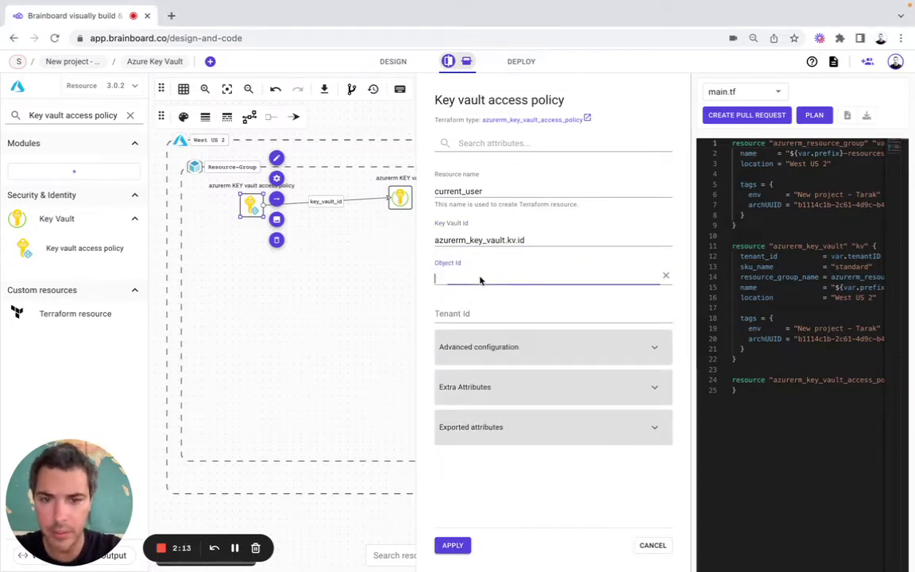
type("var.objectID")
left_click(476, 312)
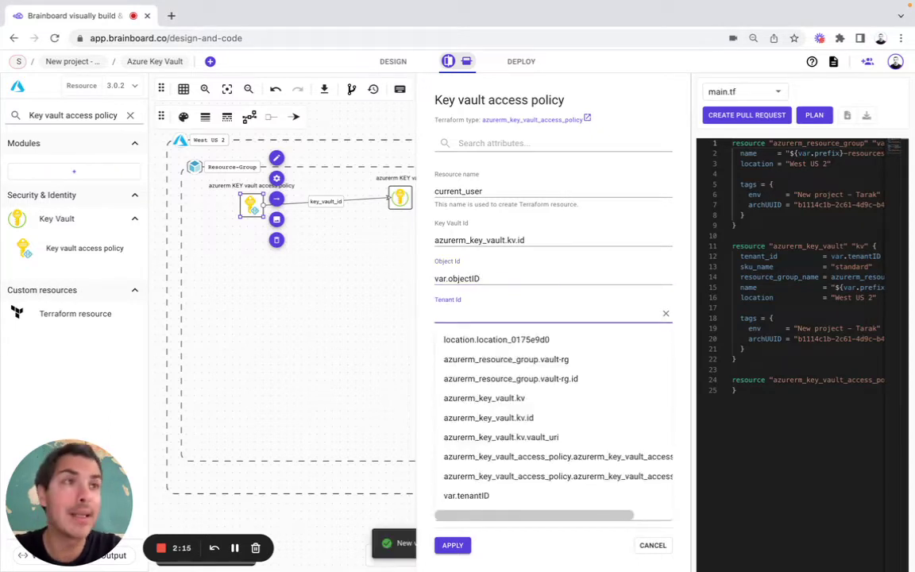
key("super+Tab")
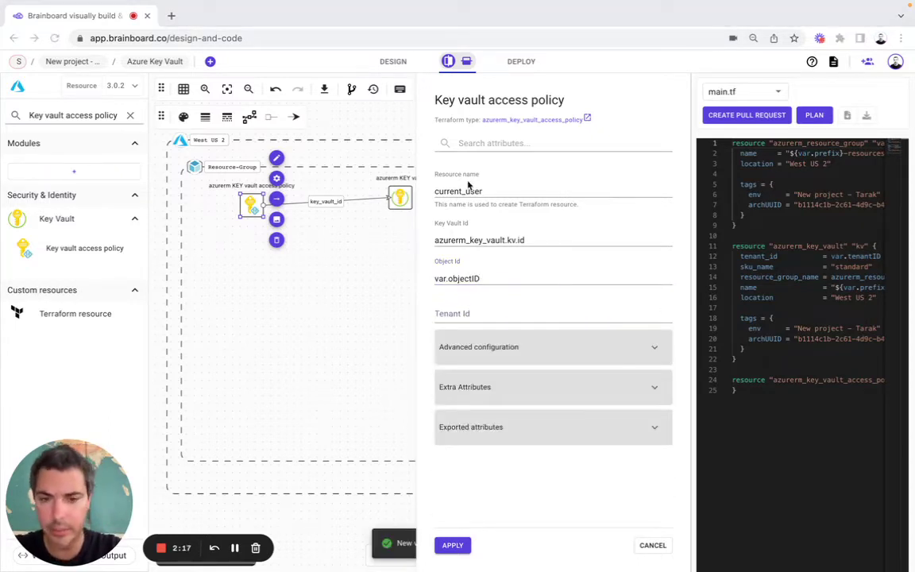
left_click(461, 315)
type("var.tenantID")
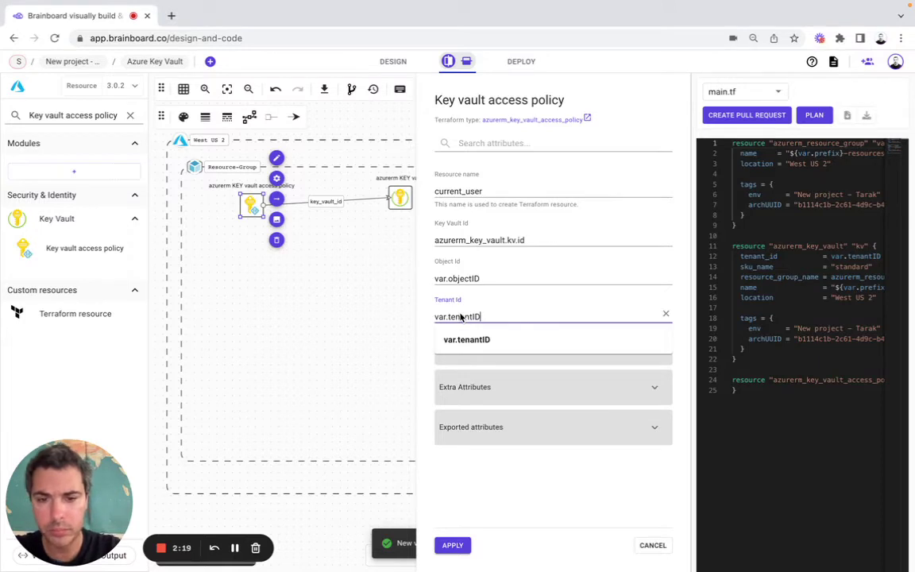
left_click(453, 546)
Step: Align the access policy node horizontally with the key vault and shorten its label to "KEY vault access policy"
left_click(253, 201)
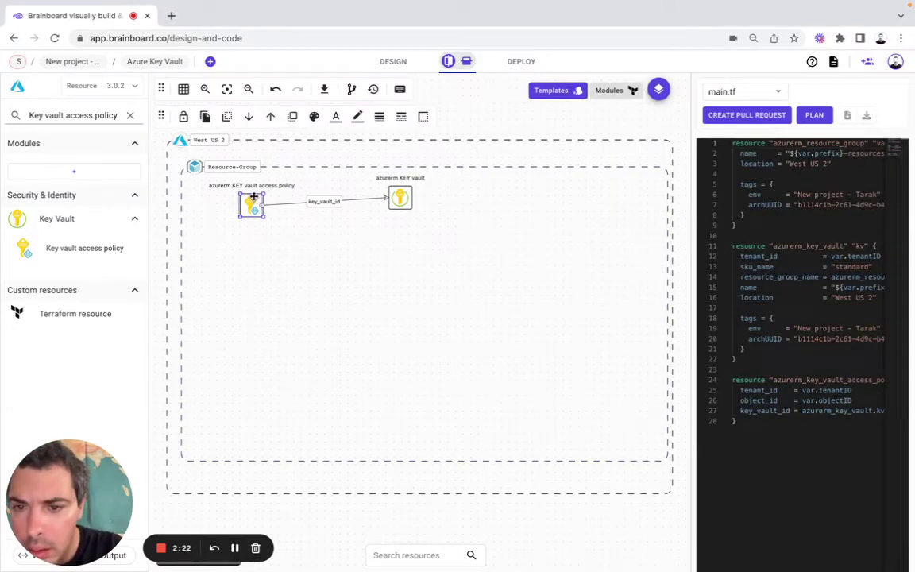
left_click_drag(253, 197, 251, 191)
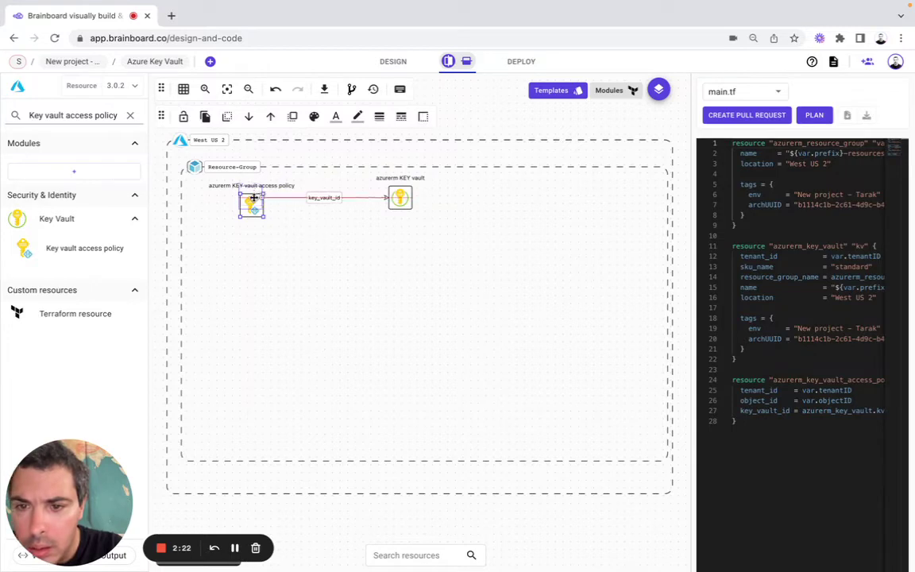
left_click(274, 151)
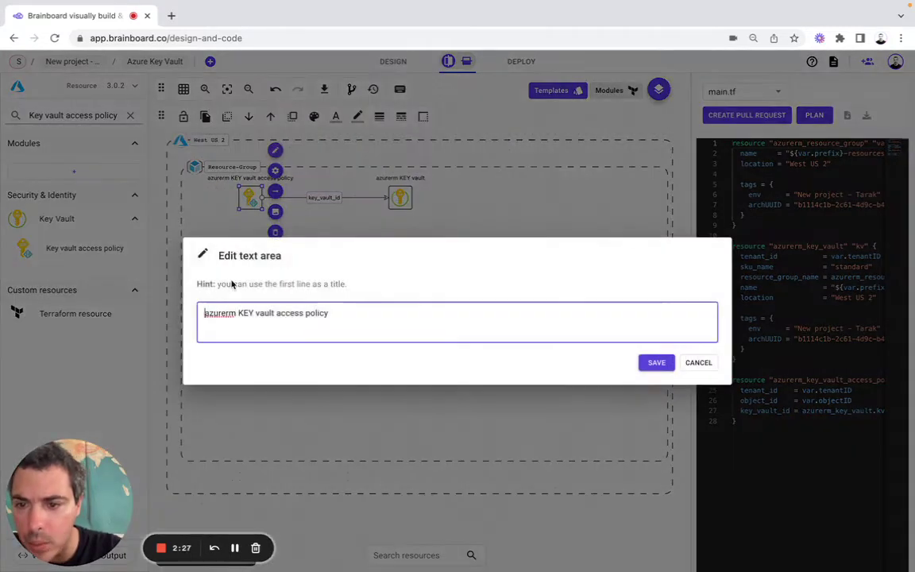
left_click_drag(238, 312, 182, 316)
key("BackSpace")
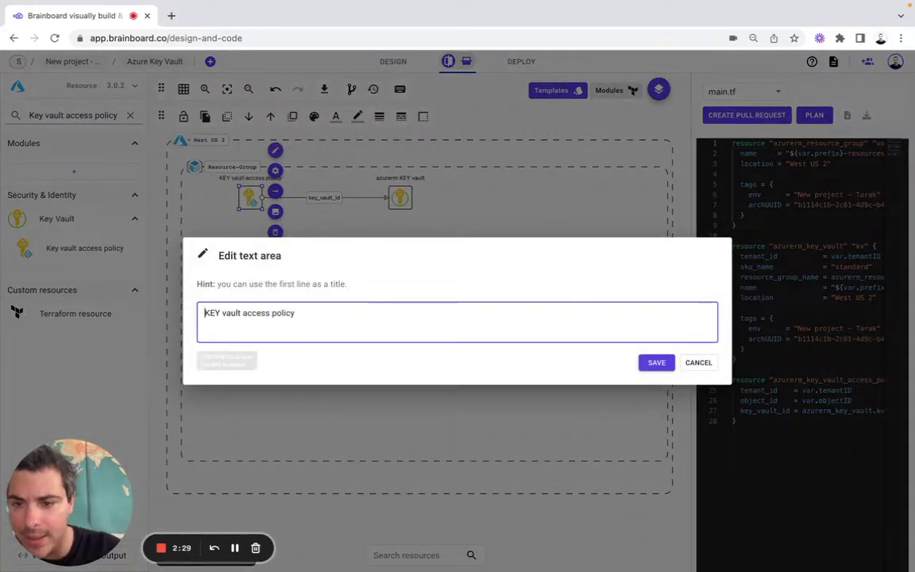
left_click(656, 362)
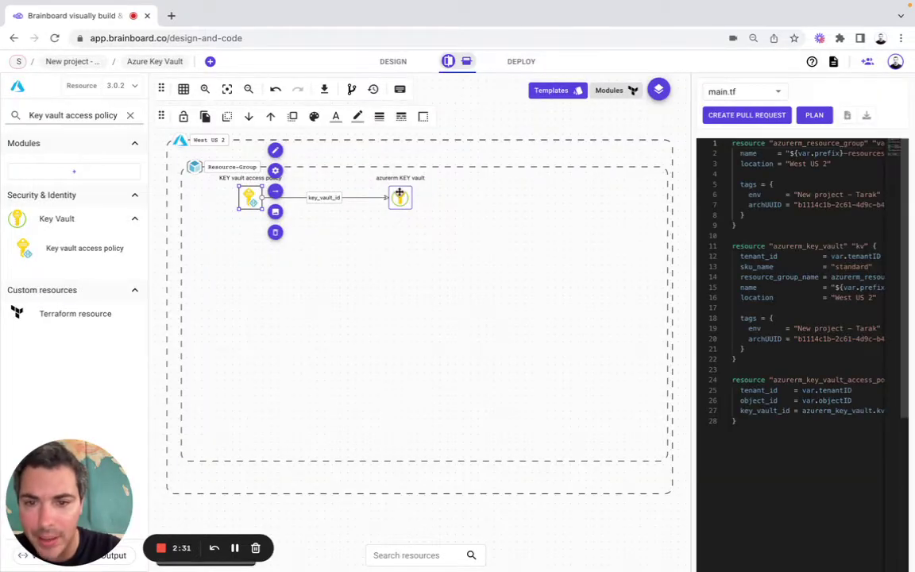
Step: Shorten the key vault node's label to "KEY vault" and save it
left_click(399, 197)
left_click(425, 151)
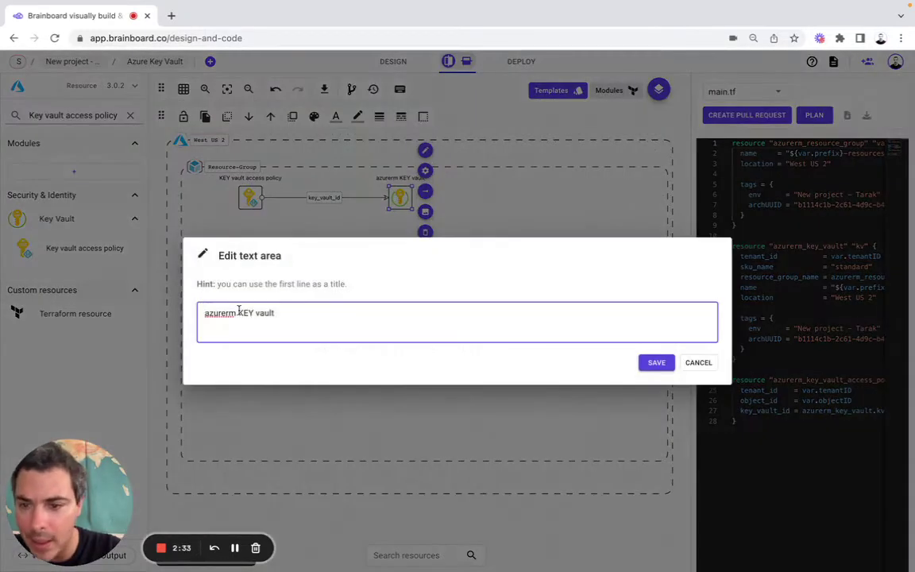
left_click_drag(238, 311, 189, 316)
key("BackSpace")
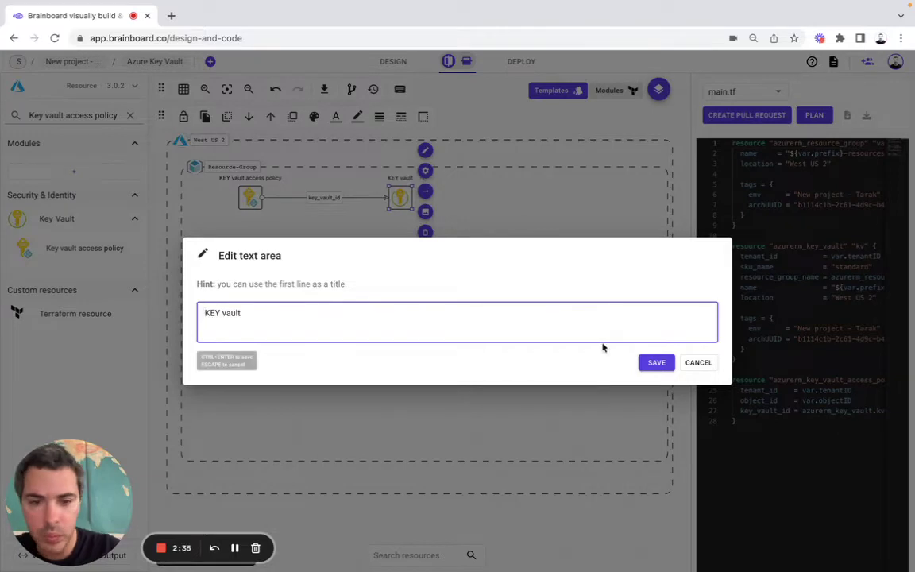
left_click(656, 363)
Step: Add a second Key vault access policy right of the key vault, with resource-group as main parent, and name it web_app_resource_provider
left_click_drag(96, 253, 570, 203)
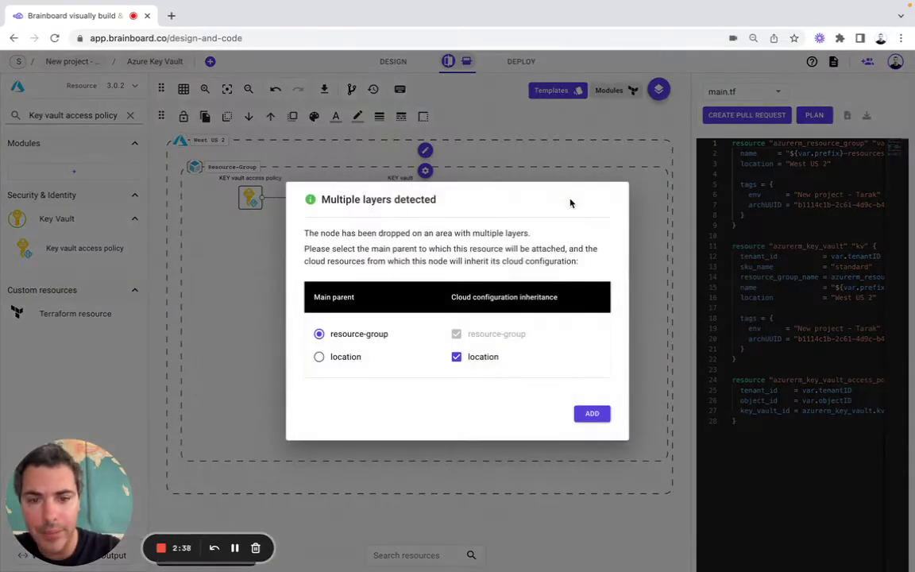
left_click(590, 414)
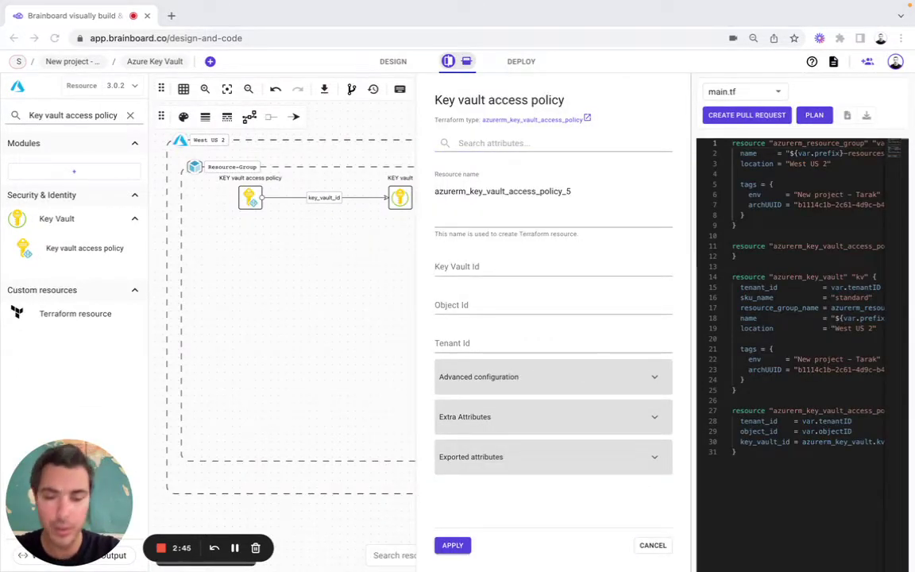
left_click(524, 192)
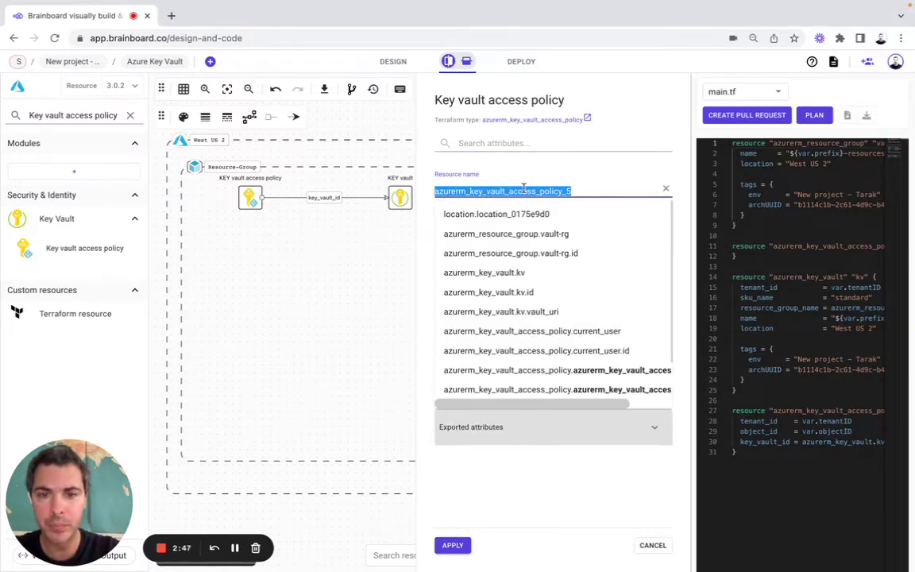
type("web_app_resource_provider")
Step: Set the second access policy's Key Vault Id to azurerm_key_vault.kv.id
left_click(439, 236)
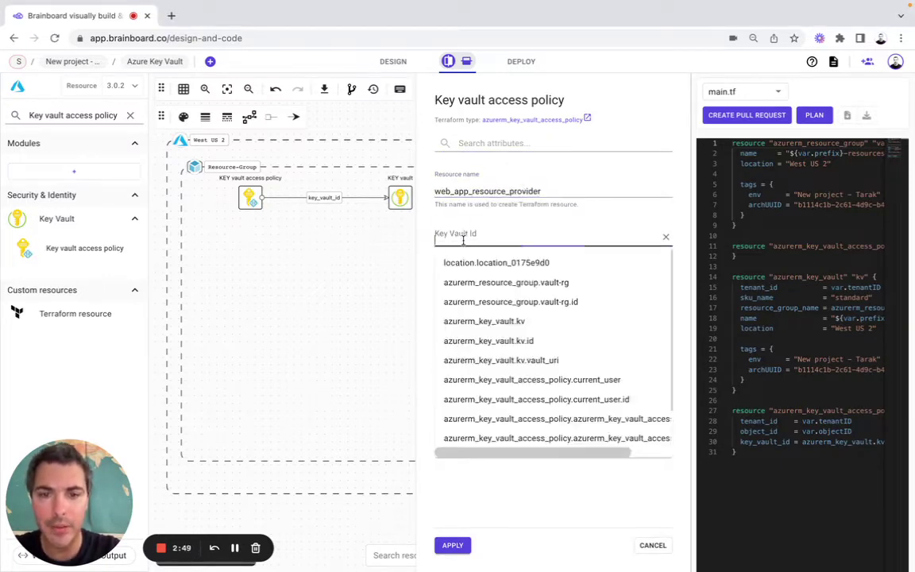
key("super+Tab")
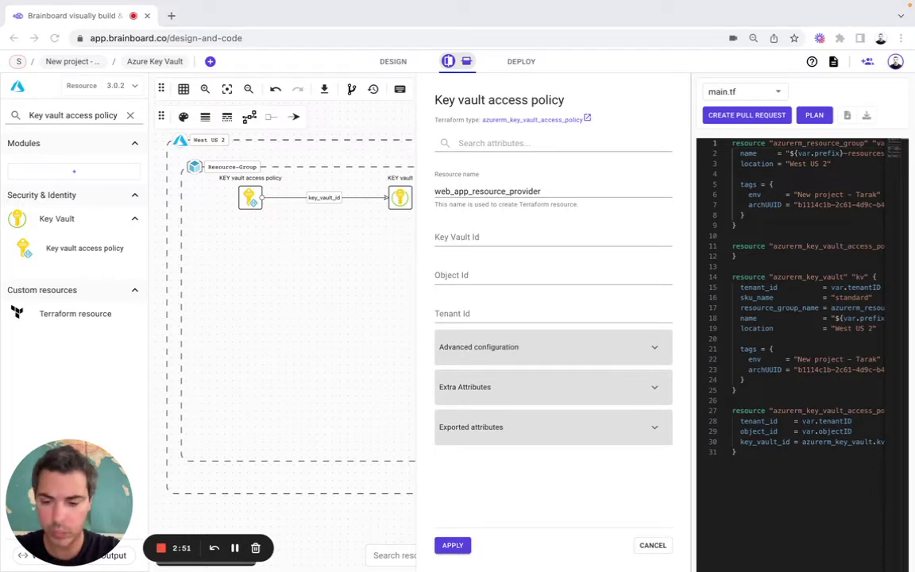
left_click(479, 246)
type("azurerm_key_vault.kv.id")
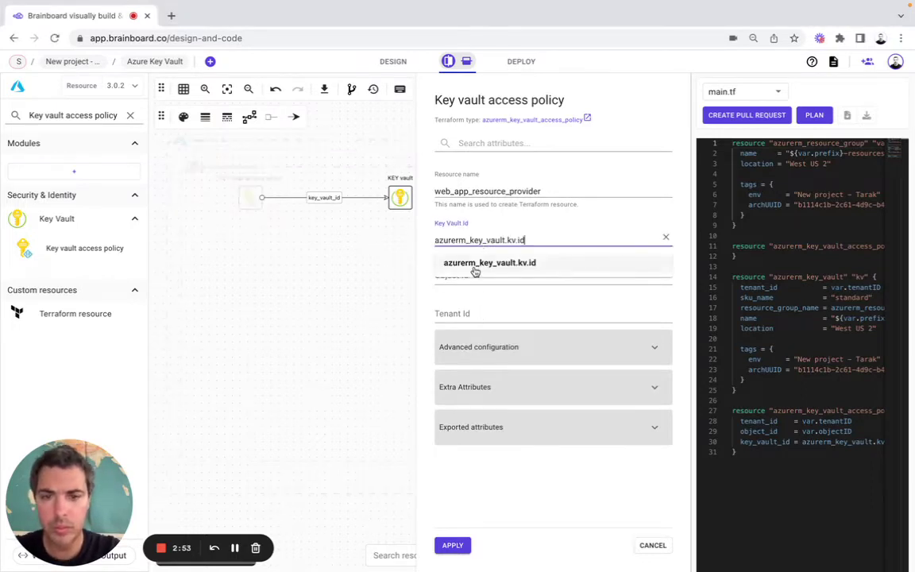
Step: Set the second access policy's Object Id to var.web-objectID and Tenant Id to var.web-tenantID, and apply the configuration
left_click(469, 275)
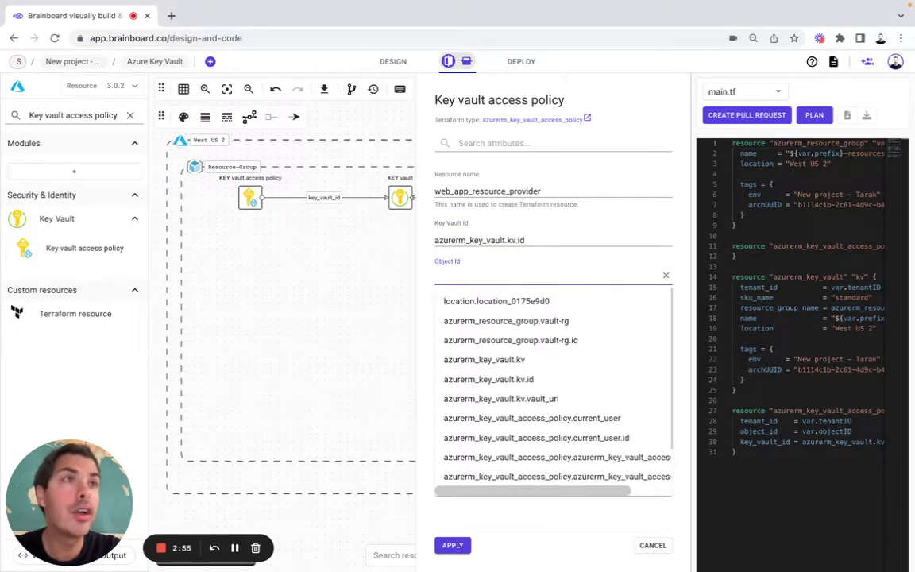
key("super+Tab")
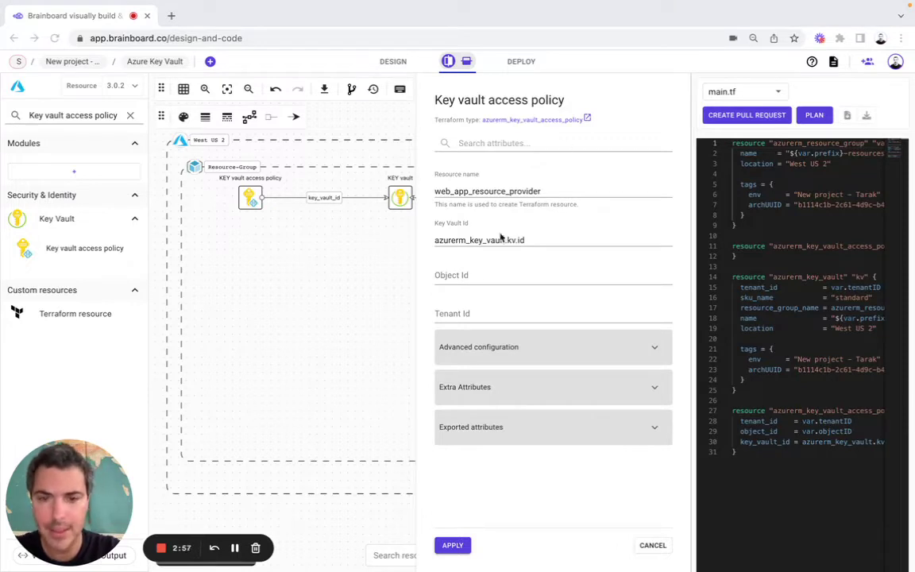
left_click(477, 284)
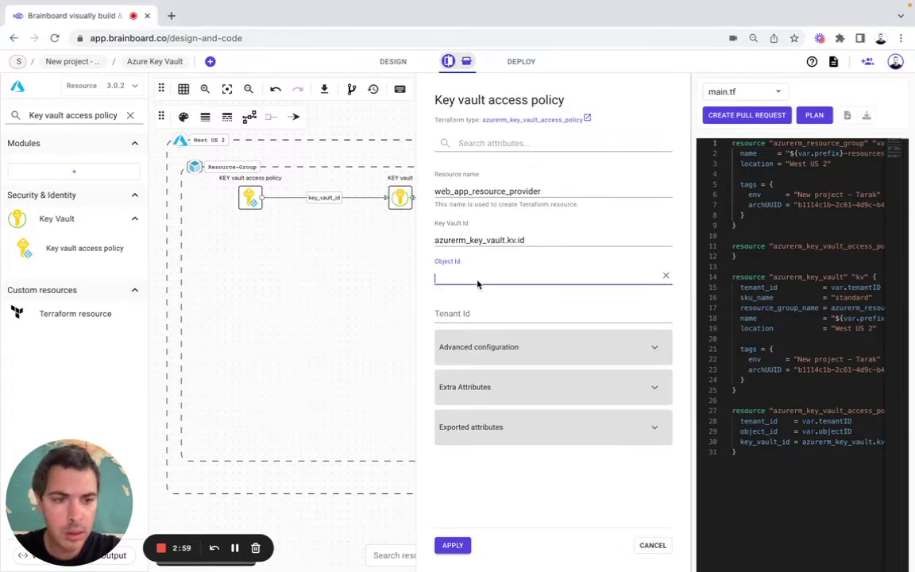
type("var.web-objectID")
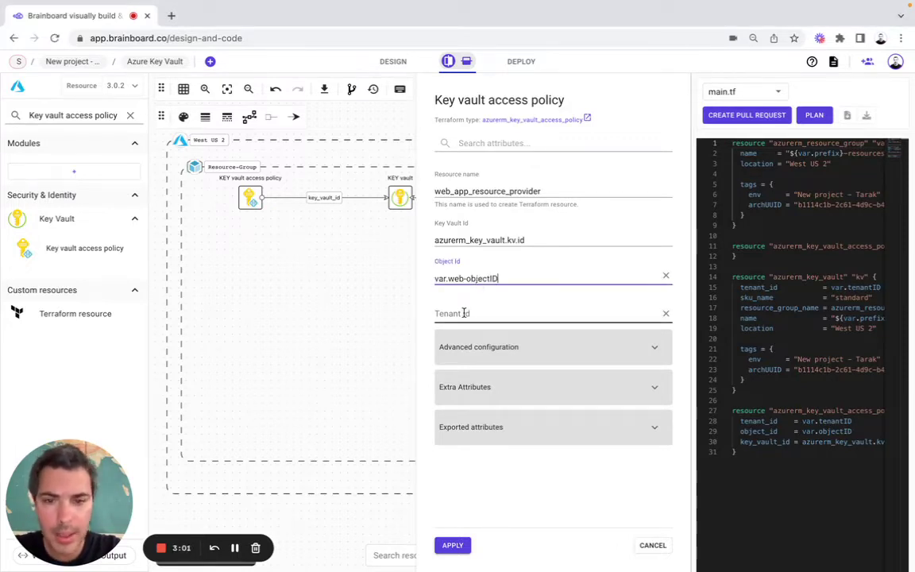
left_click(465, 313)
key("super+Tab")
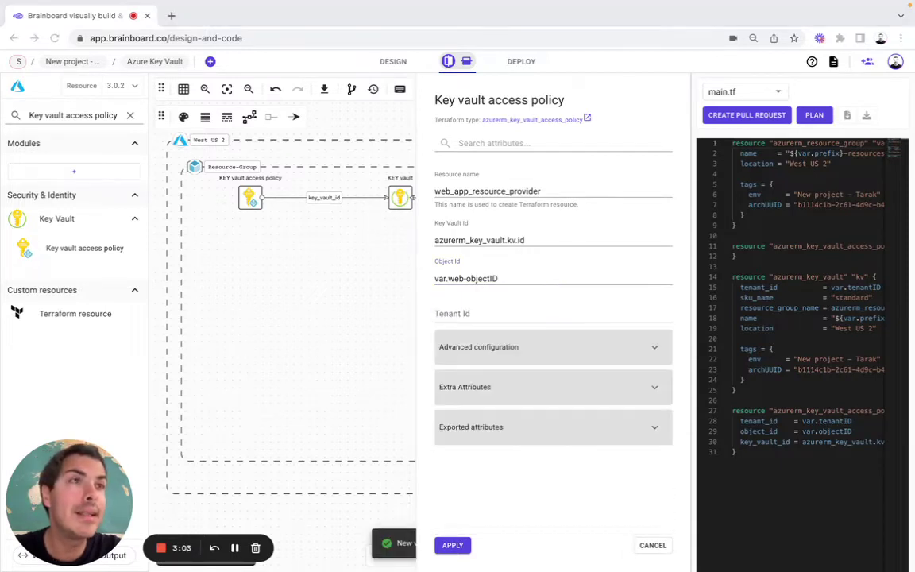
left_click(460, 319)
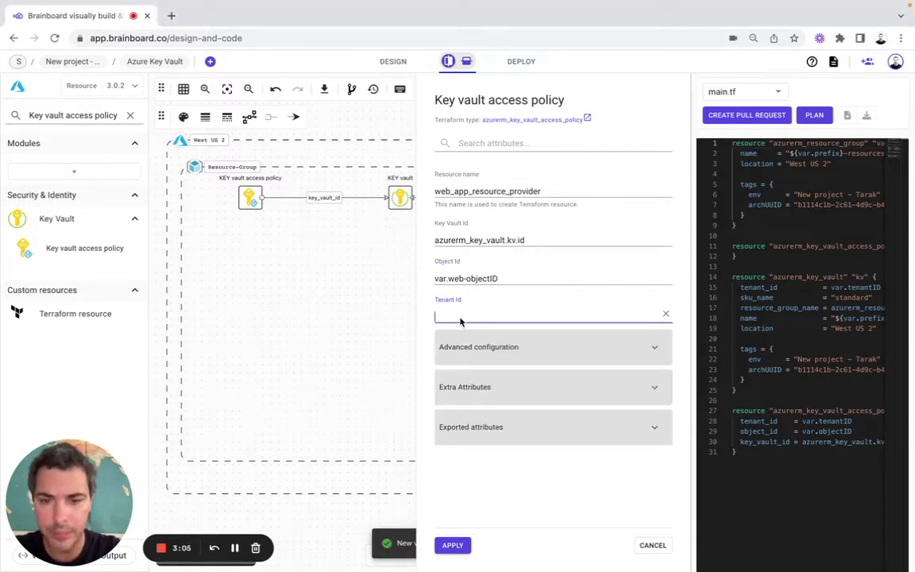
type("var.web-tenantID")
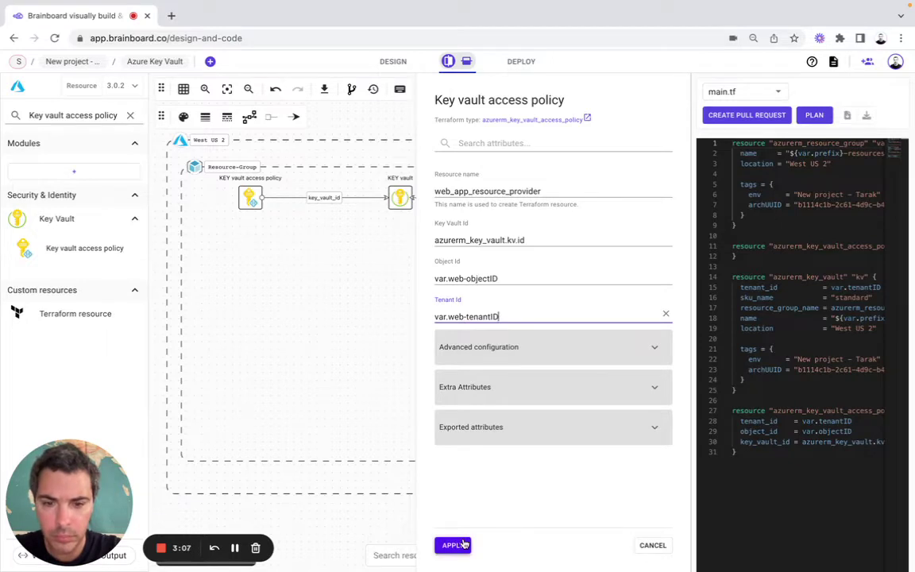
left_click(464, 543)
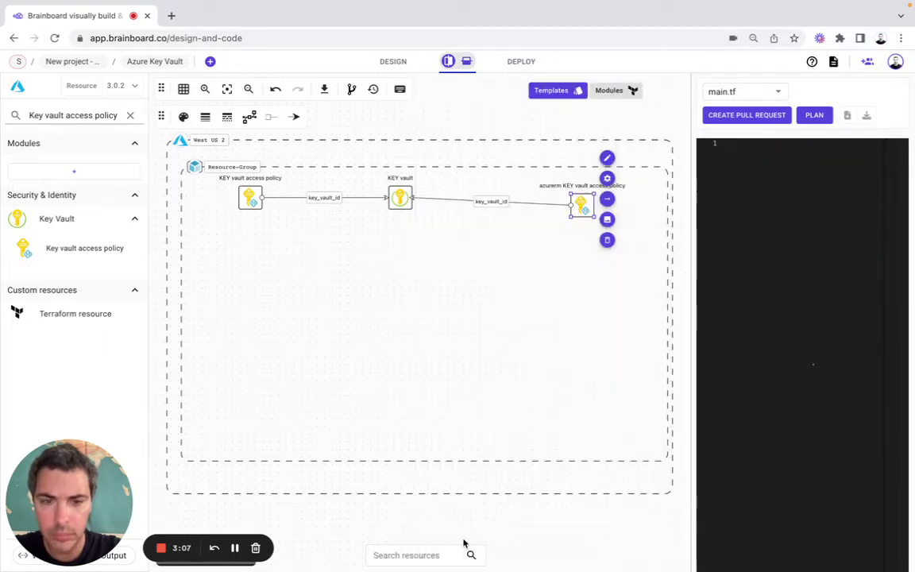
Step: Align the second access policy level with the key vault and change its label to "KEY vault access policy for web app"
left_click(585, 193)
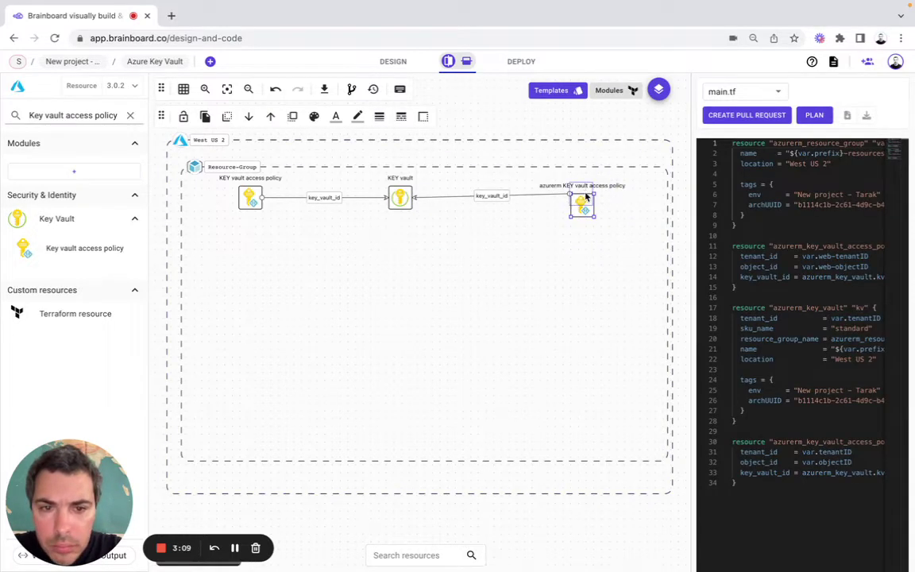
left_click_drag(585, 193, 584, 195)
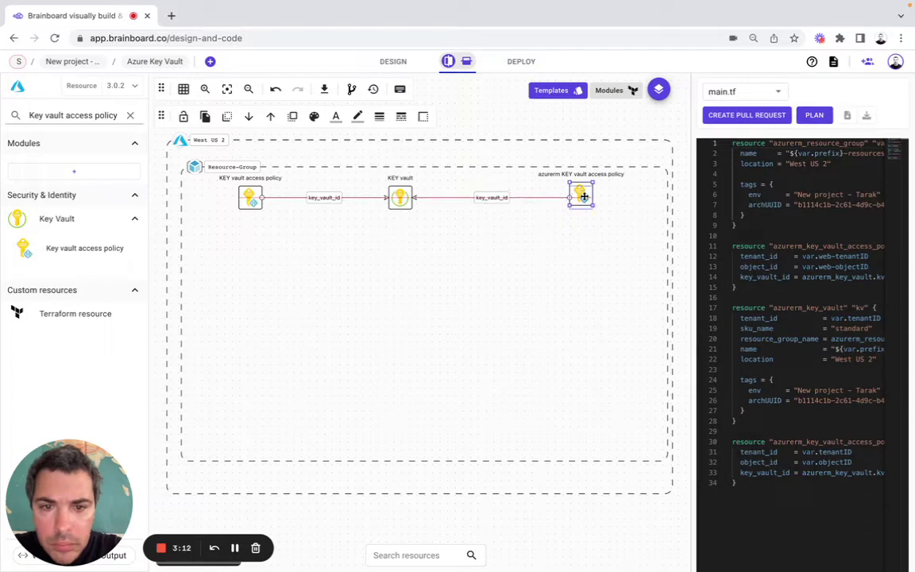
left_click(605, 150)
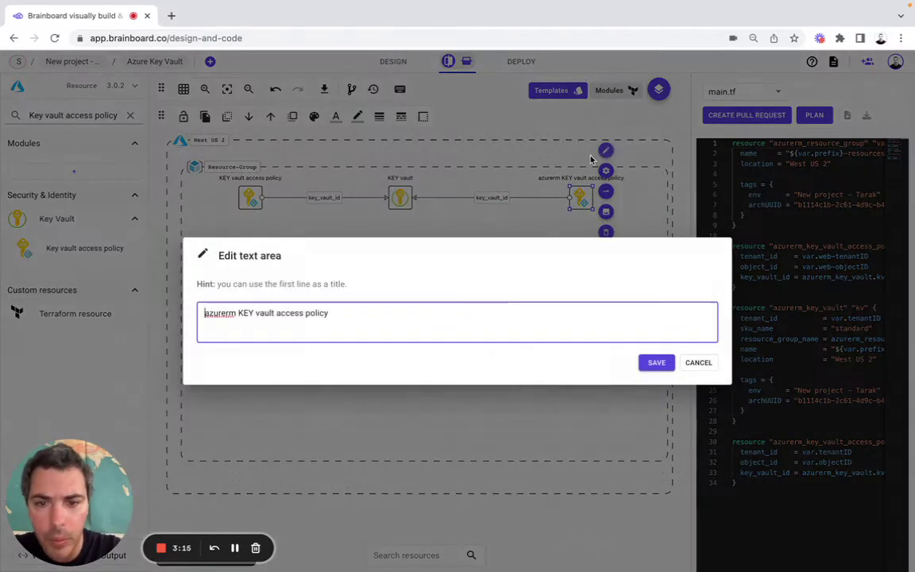
left_click_drag(239, 313, 190, 318)
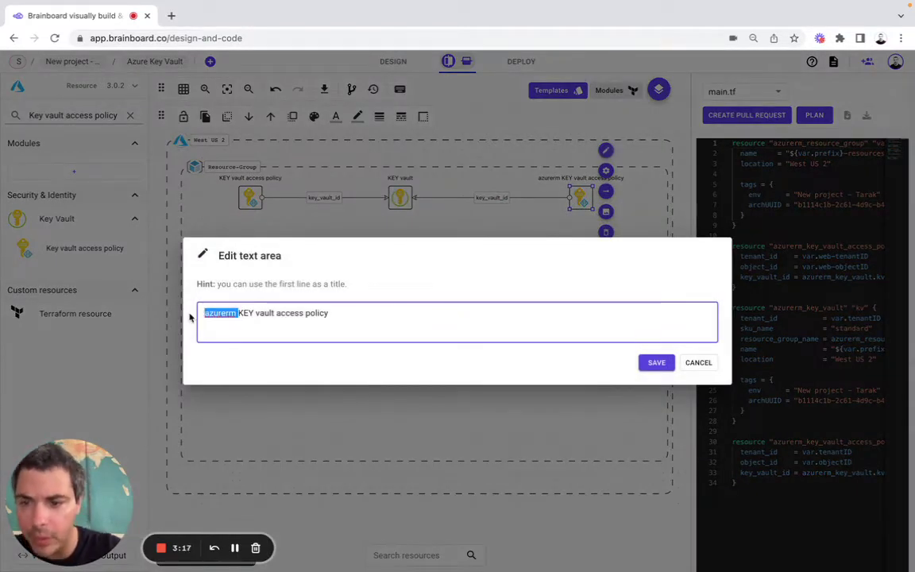
key("BackSpace")
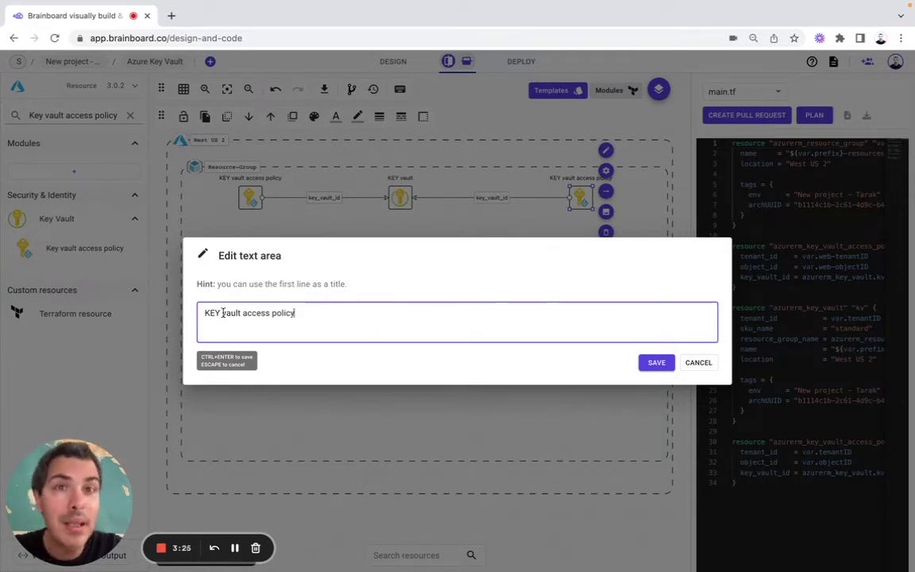
type("for wevb")
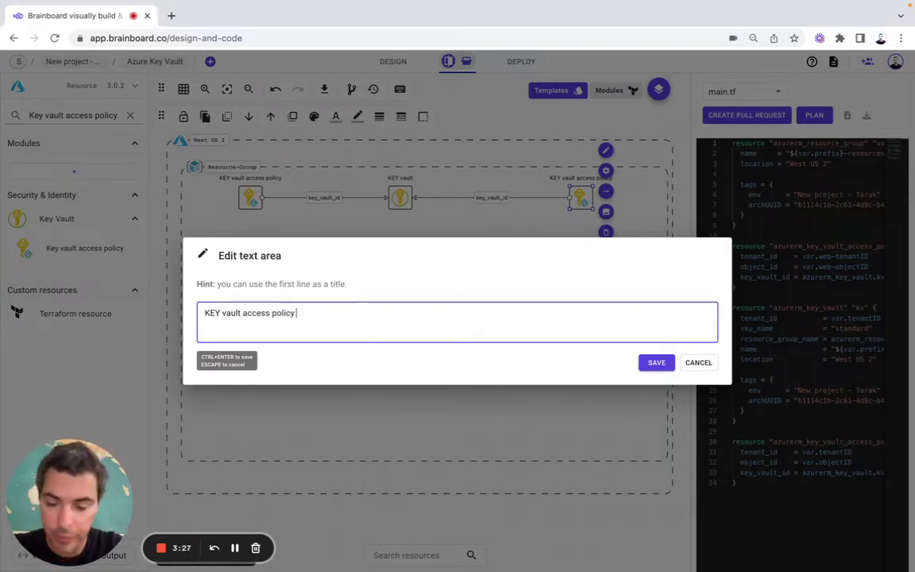
key("BackSpace")
key("BackSpace")
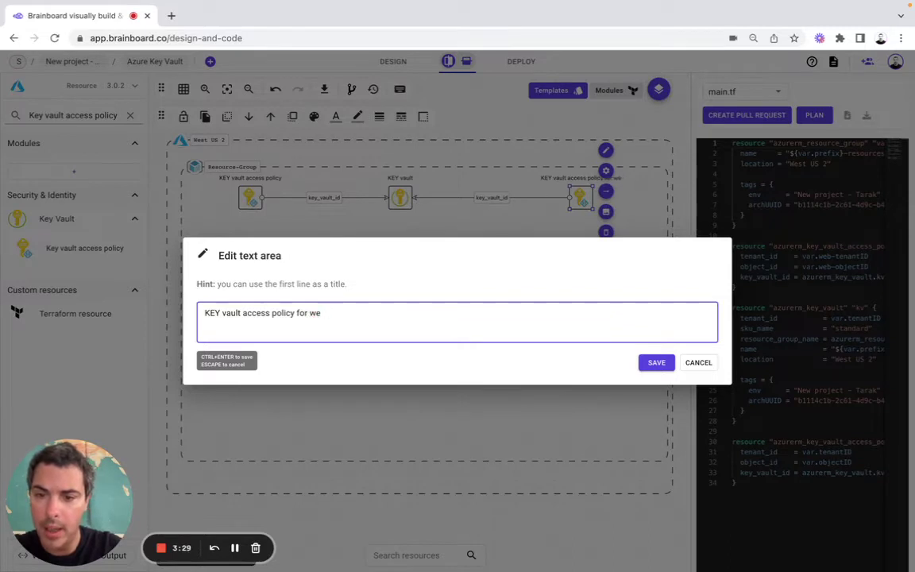
type("b app")
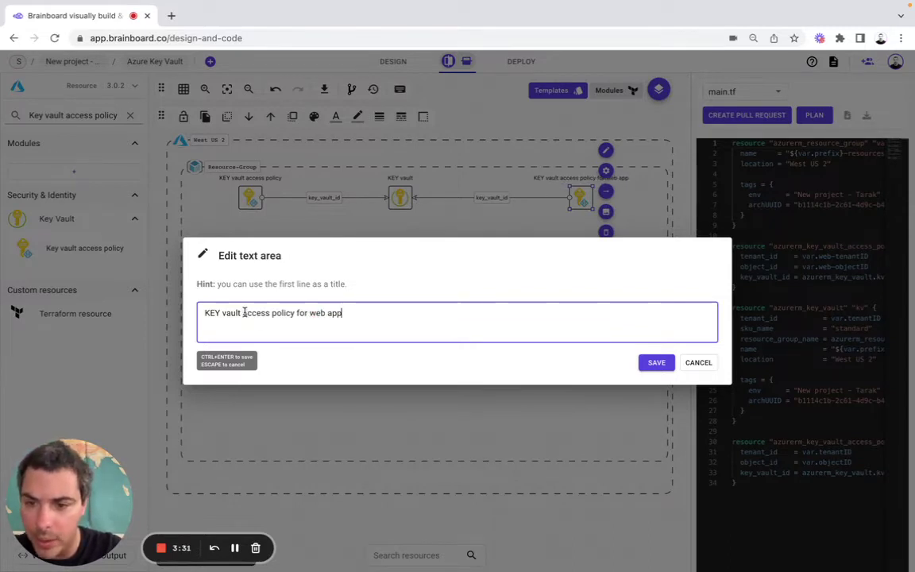
Step: Shorten the second access policy's label to "Access policy for web app" and save it
left_click_drag(244, 313, 204, 312)
key("BackSpace")
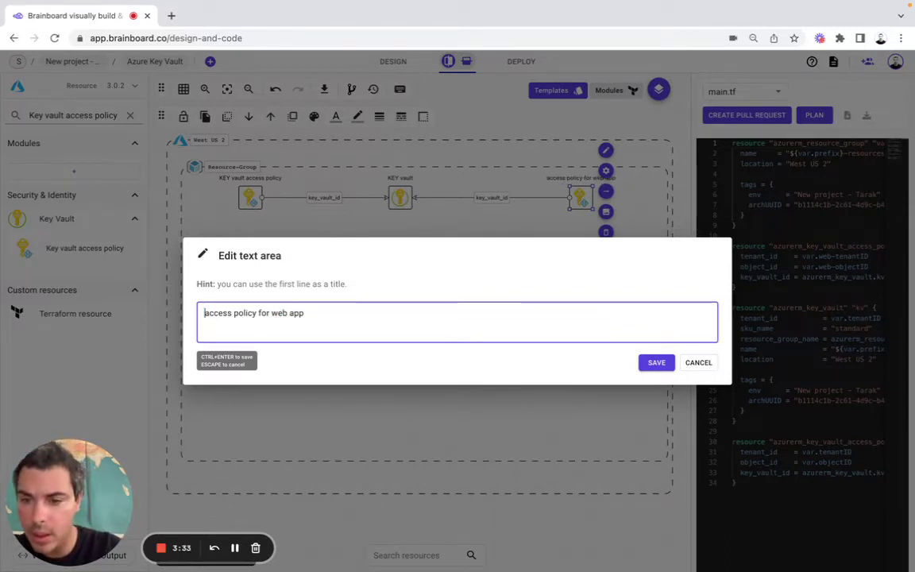
key("Delete")
type("A")
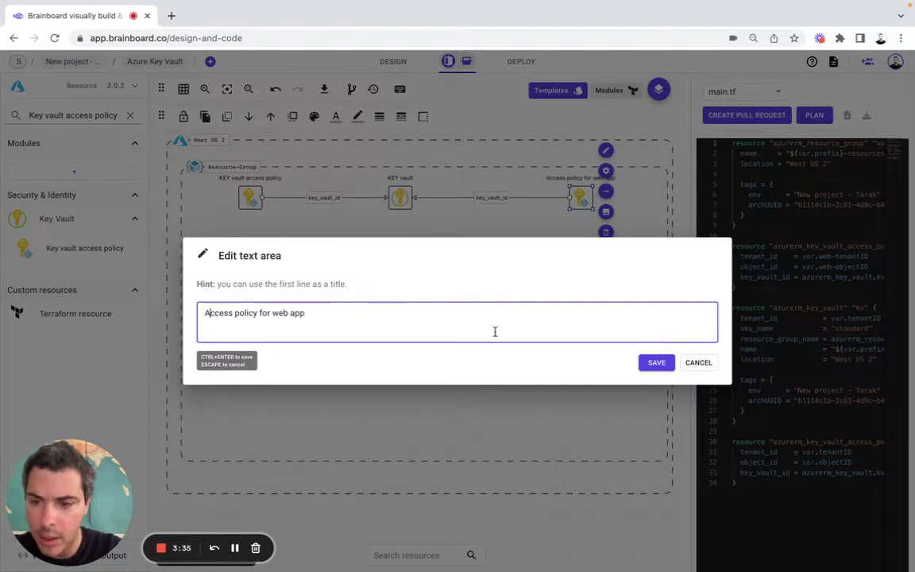
left_click(655, 362)
Step: Try to shorten the current_user access policy's label to "Access policy", save it and apply the node's configuration
left_click(253, 203)
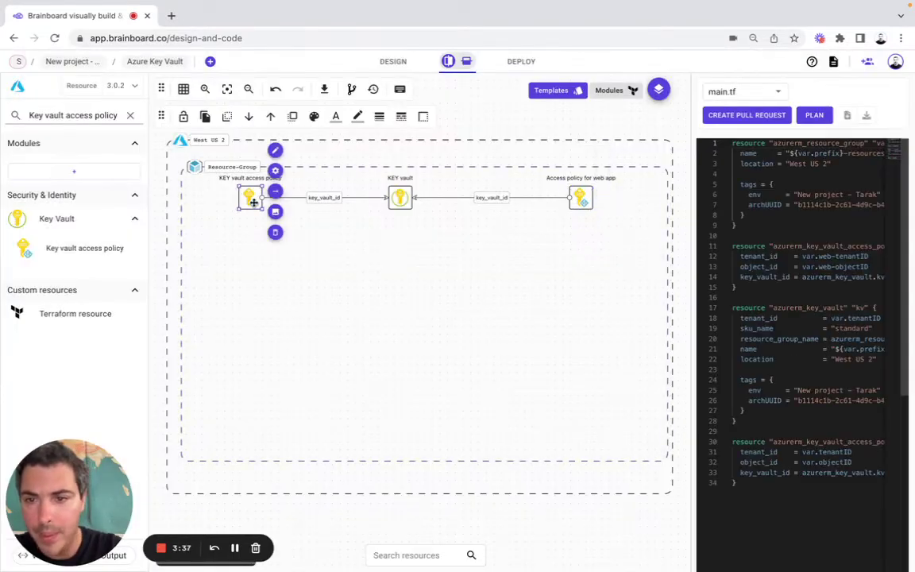
left_click(274, 170)
left_click(274, 150)
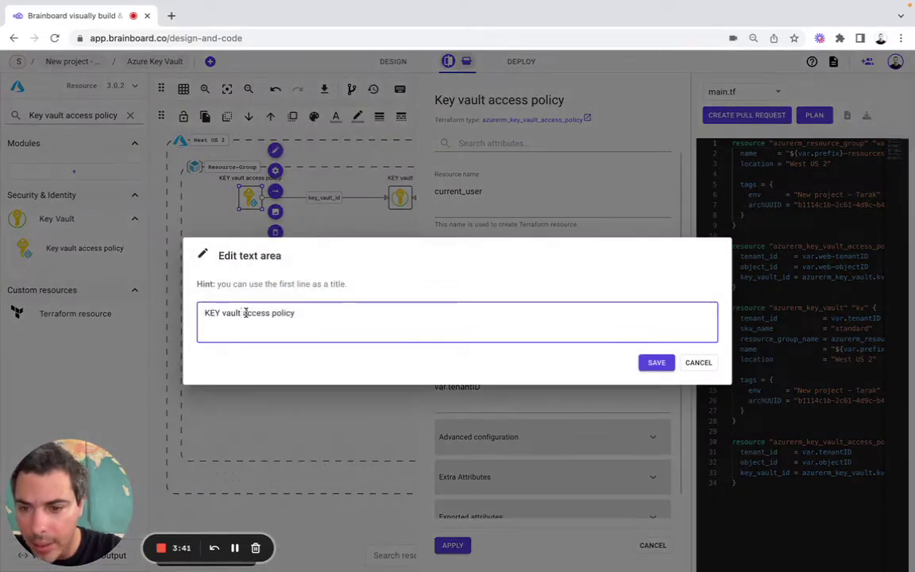
left_click_drag(244, 313, 205, 313)
key("BackSpace")
key("BackSpace")
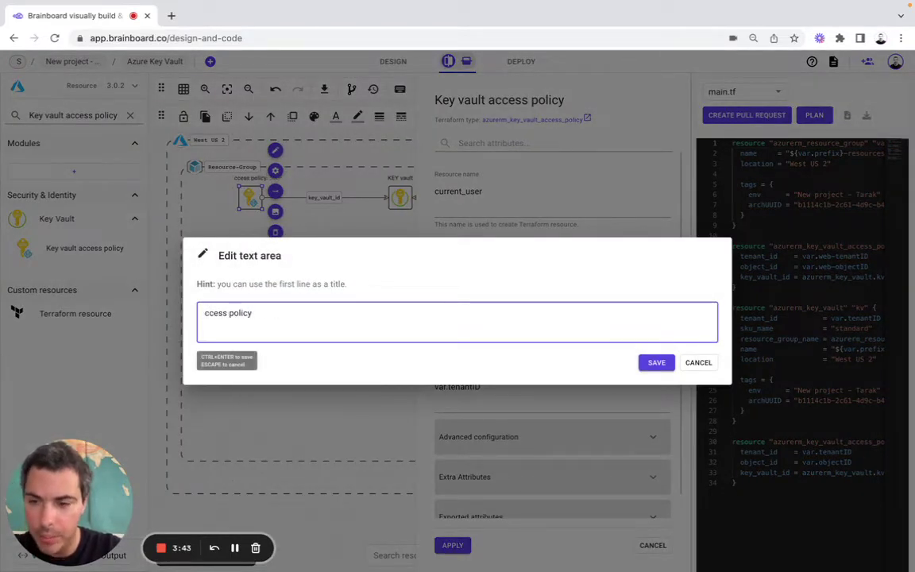
type("A")
left_click(651, 364)
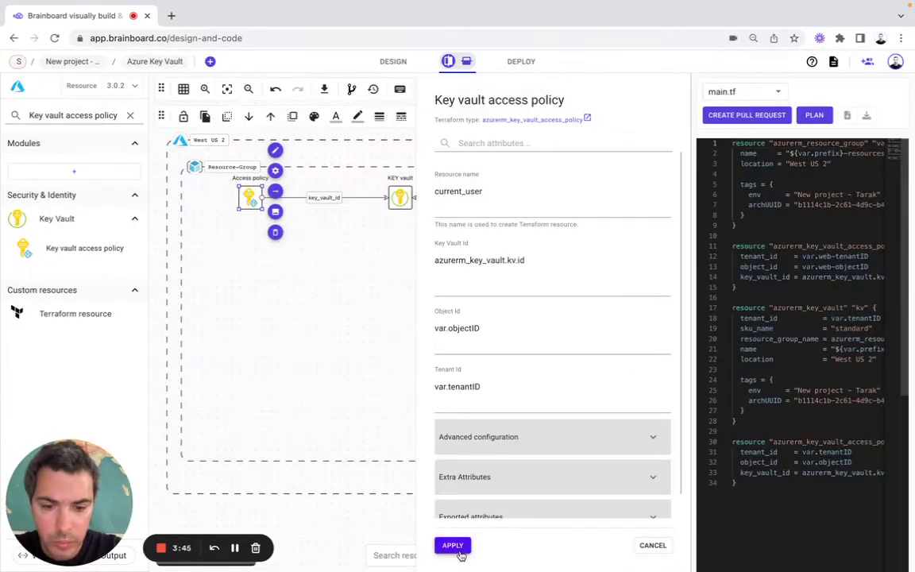
left_click(453, 544)
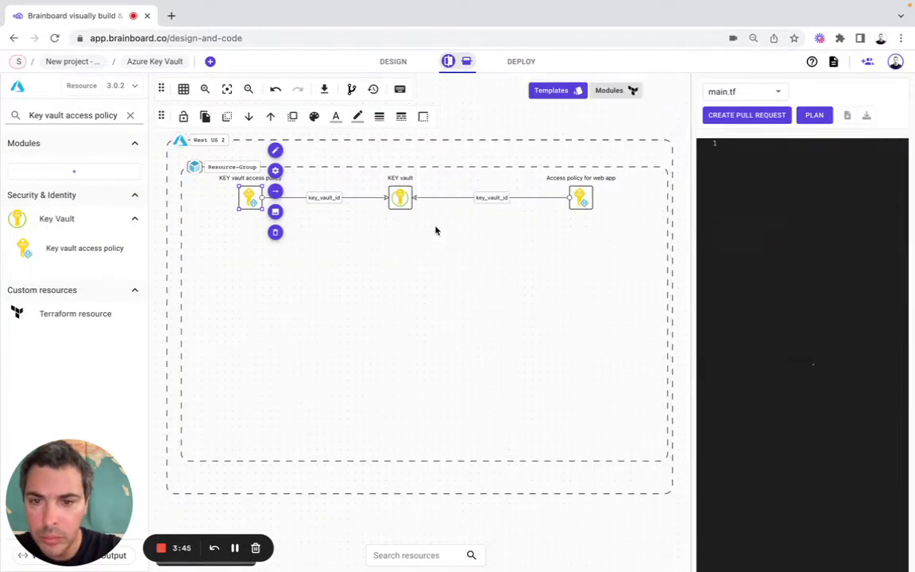
Step: Search the West US 2 location's attributes for tags, clear the search and apply the configuration
left_click(399, 195)
left_click(476, 166)
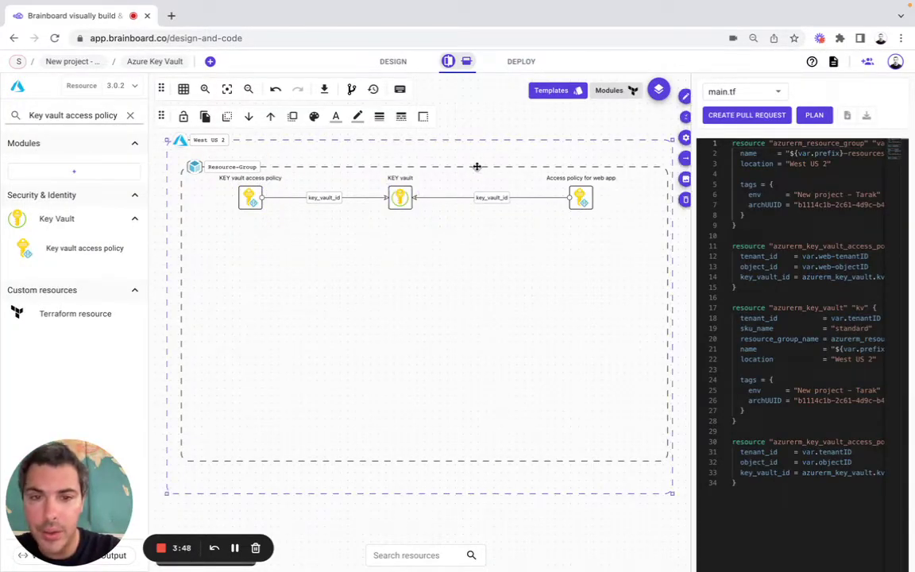
left_click(687, 139)
type("tags")
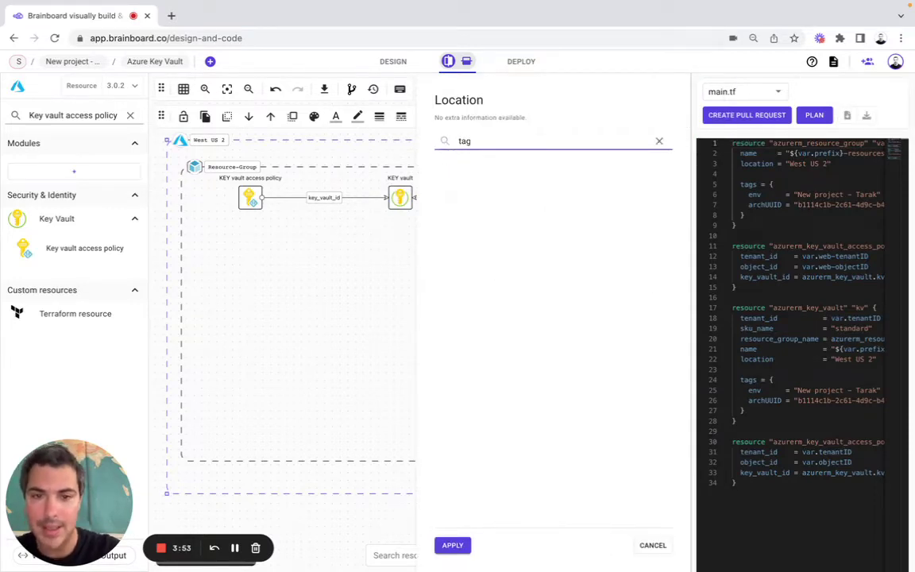
key("BackSpace")
key("BackSpace")
key("BackSpace")
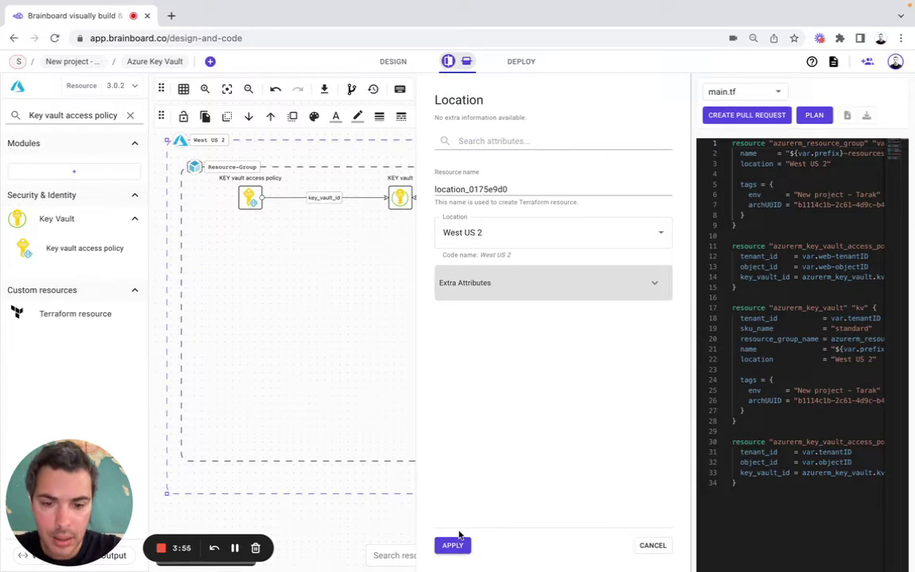
left_click(452, 545)
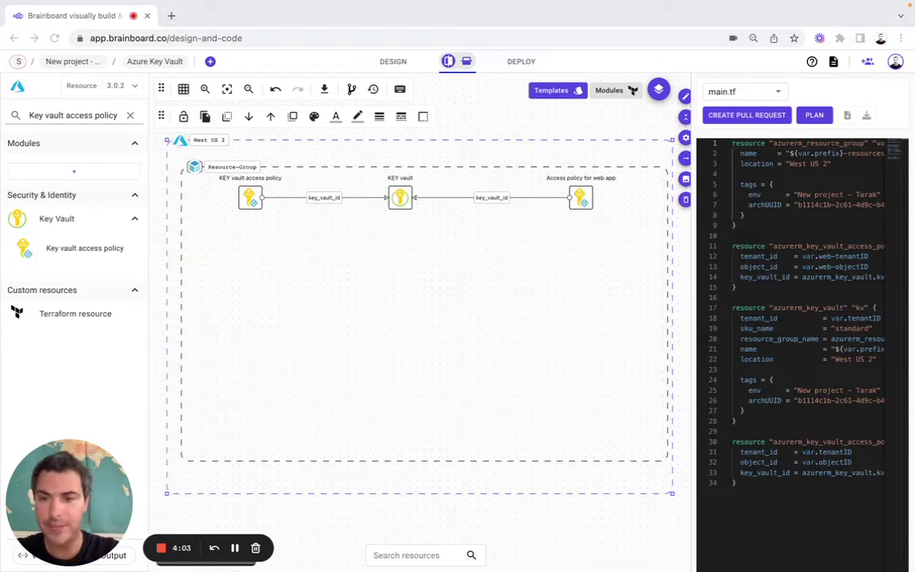
Step: Add a Key vault certificate below the key vault, with resource-group as main parent, and name the resource kv-cert
triple_click(84, 114)
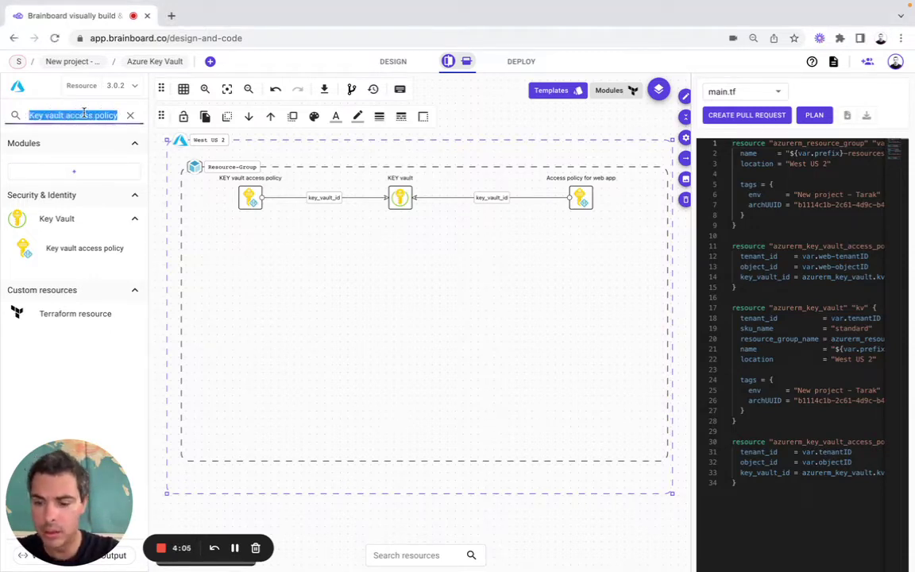
type("Key vault certificate")
left_click_drag(68, 249, 399, 260)
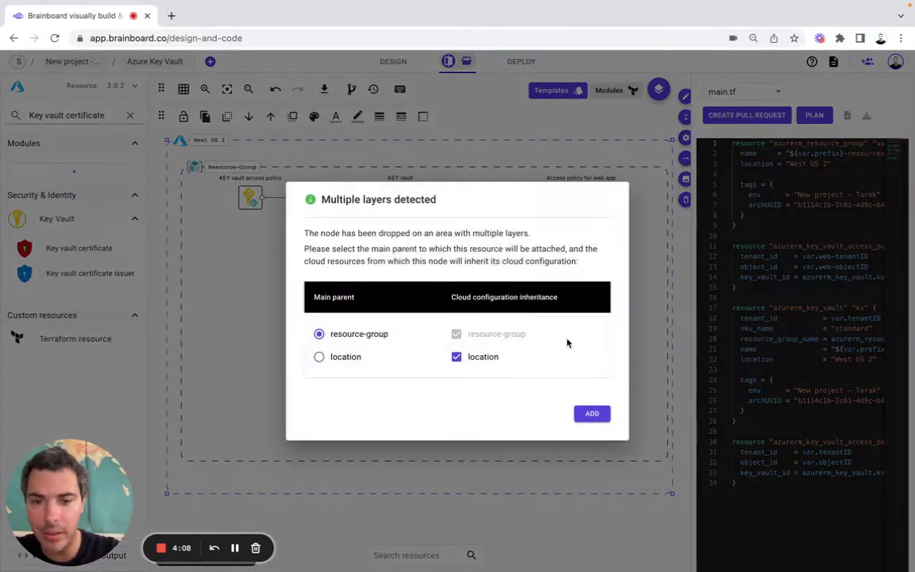
left_click(594, 413)
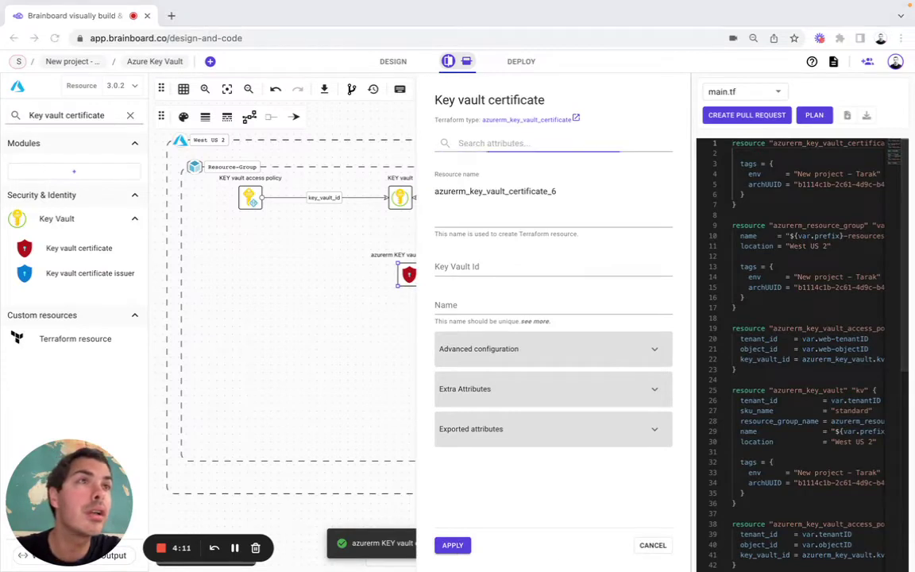
left_click(485, 194)
type("kv-cert")
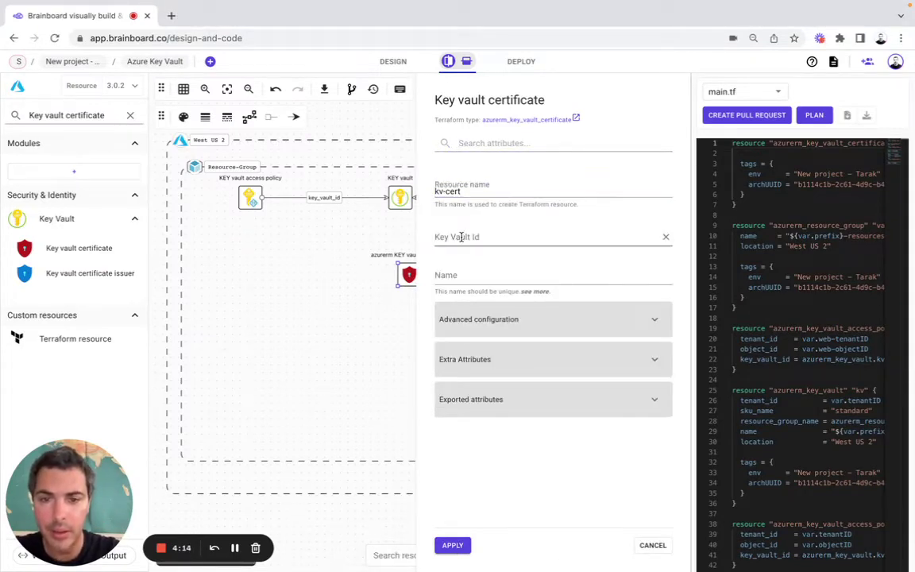
Step: Set the certificate's Key Vault Id to azurerm_key_vault.kv.id
left_click(461, 237)
key("super+Tab")
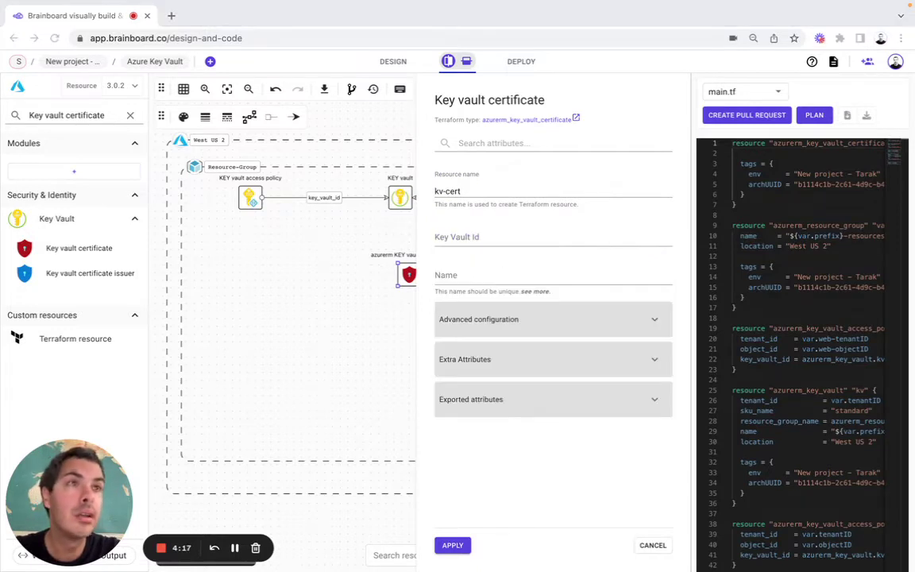
left_click(475, 245)
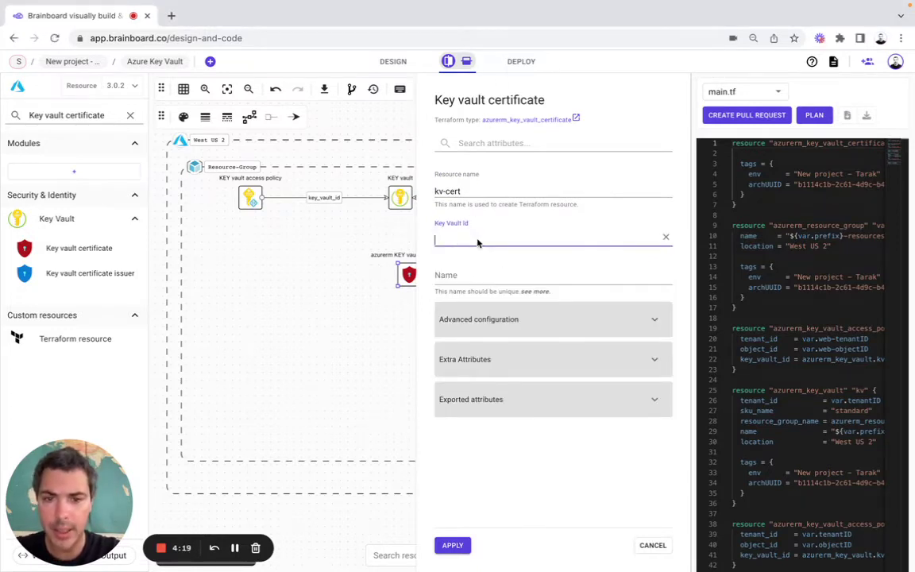
type("azurerm_key_vault.kv.id")
left_click(474, 260)
Step: Set the certificate's Name to ${var.prefix}-cert
left_click(473, 274)
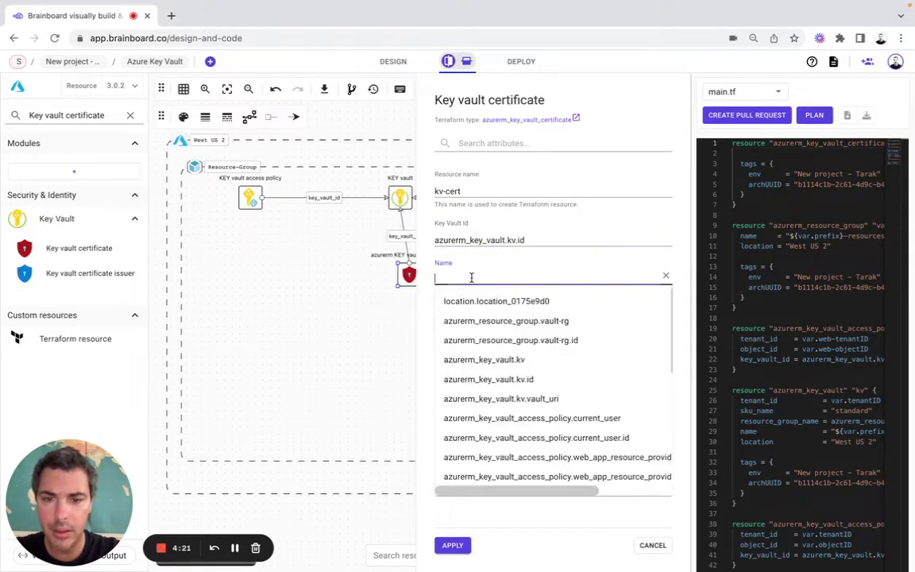
key("super+Tab")
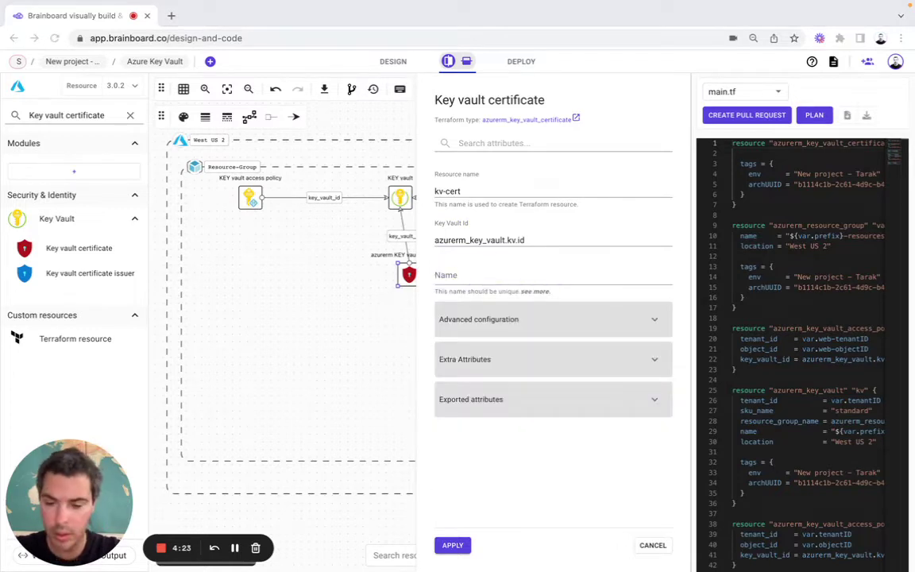
left_click(436, 280)
type("${var.prefix}-cert")
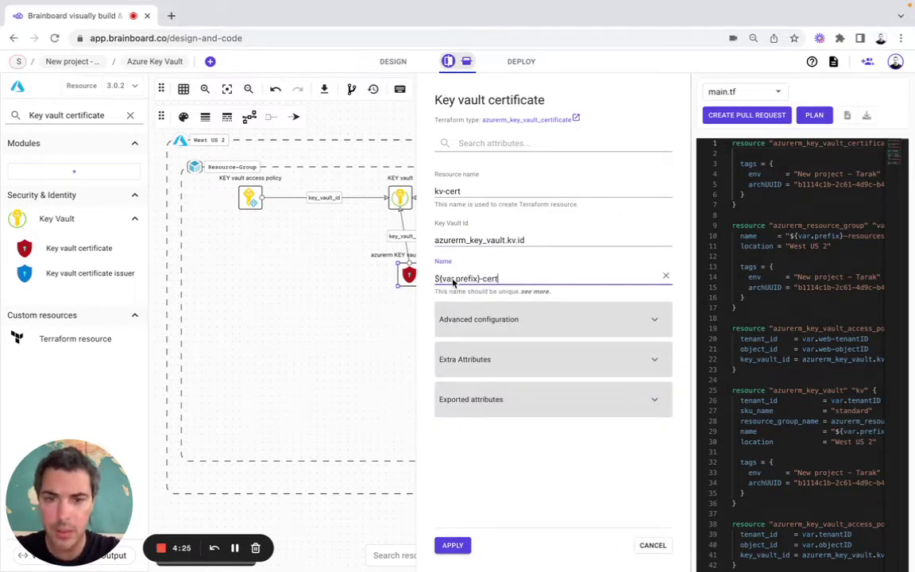
Step: Remove all default tags from the certificate's advanced configuration
left_click(474, 319)
scroll(473, 318, "down", 1)
left_click(625, 306)
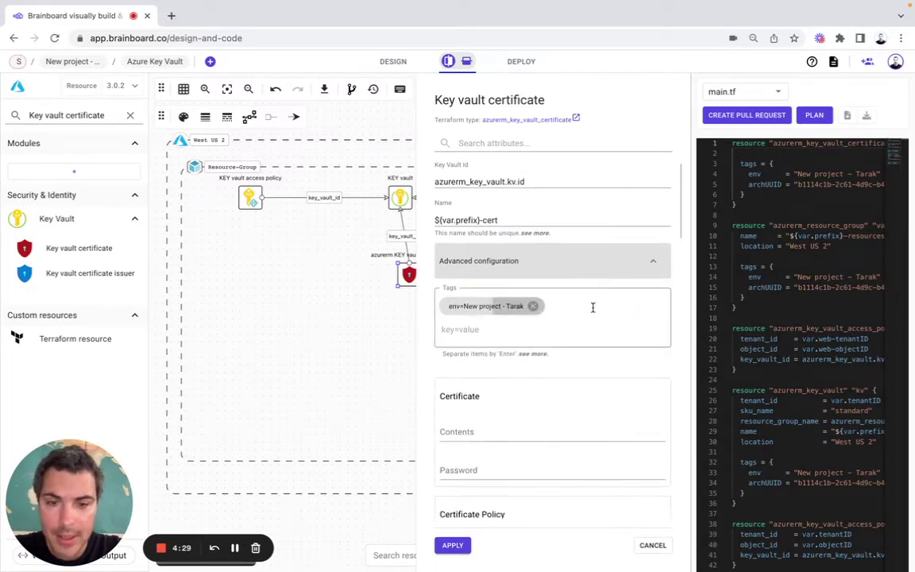
left_click(535, 307)
Step: Set the Key Size in the certificate policy's key properties to 2048
scroll(536, 306, "down", 1)
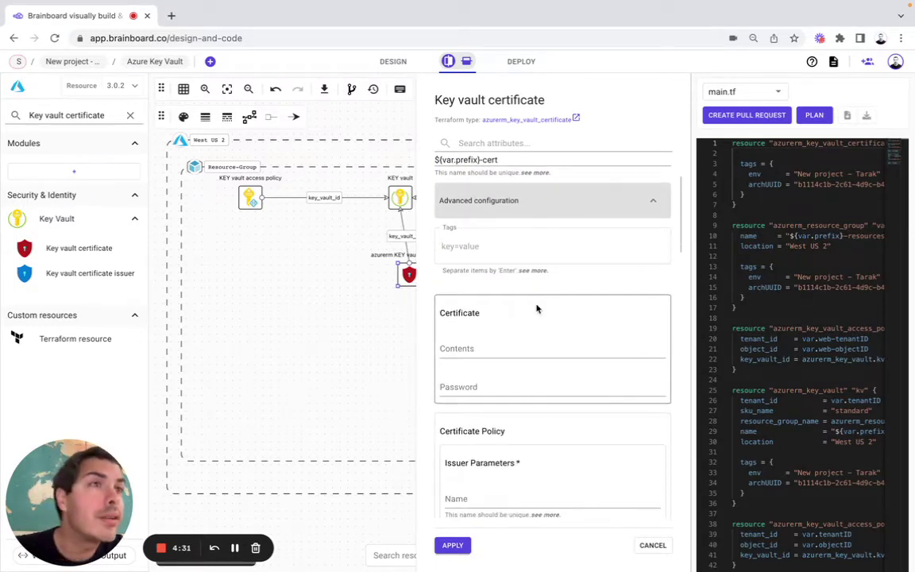
scroll(536, 309, "down", 1)
scroll(536, 304, "down", 1)
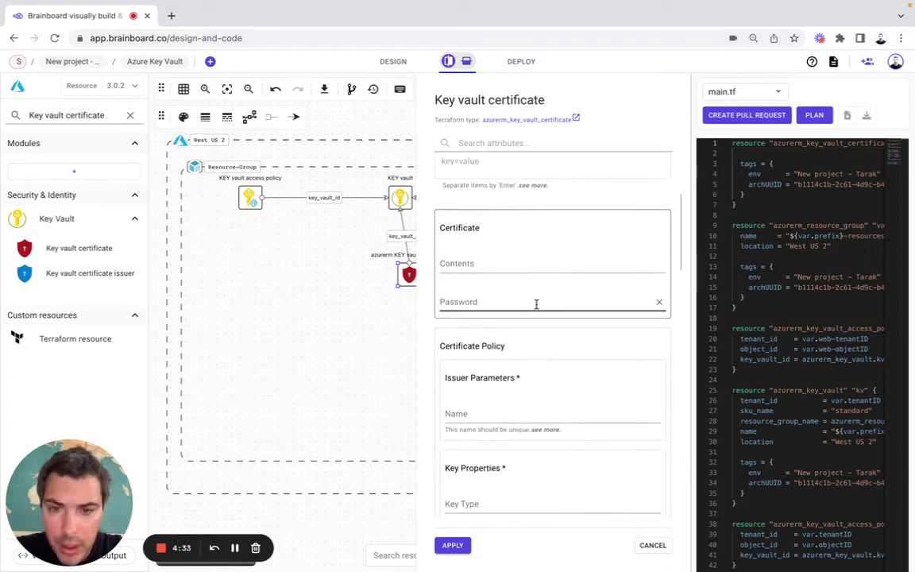
scroll(536, 306, "up", 1)
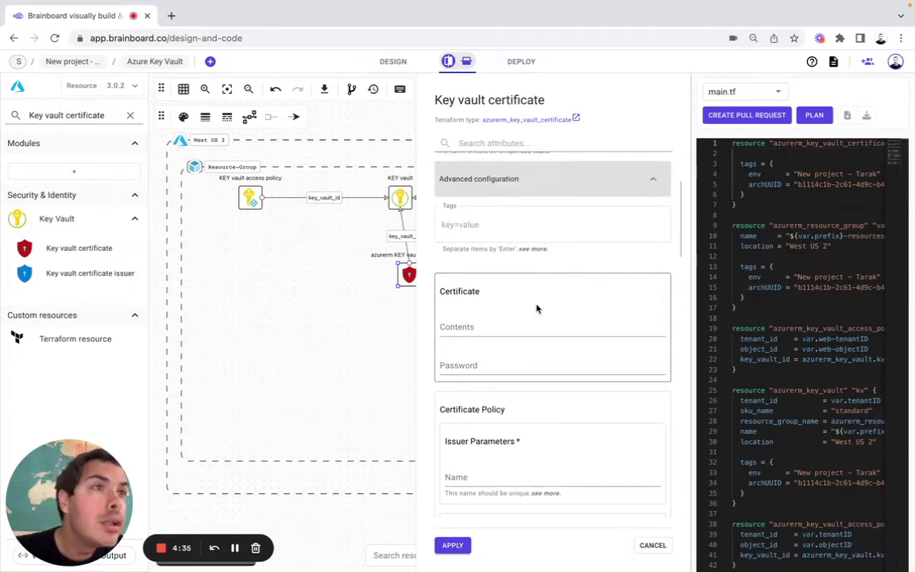
scroll(536, 308, "down", 3)
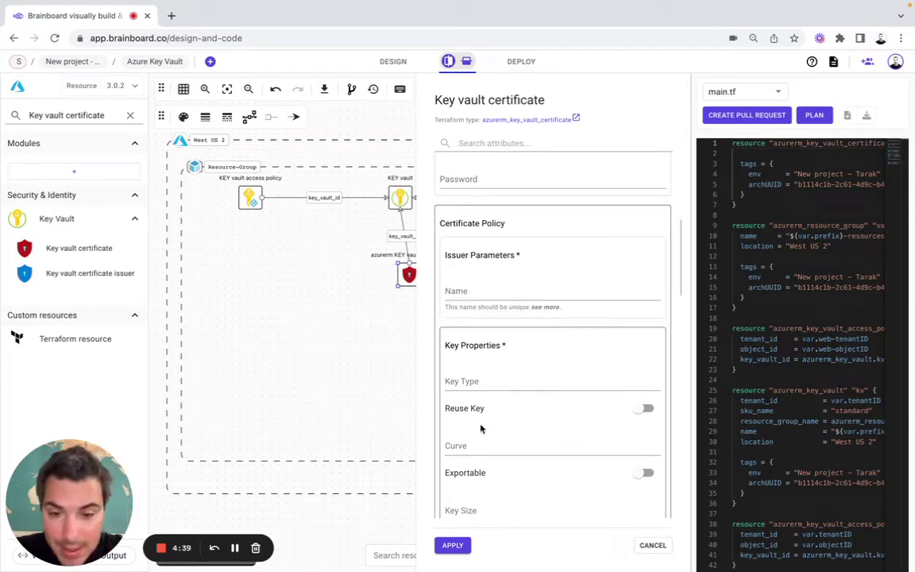
scroll(475, 433, "down", 1)
left_click(472, 461)
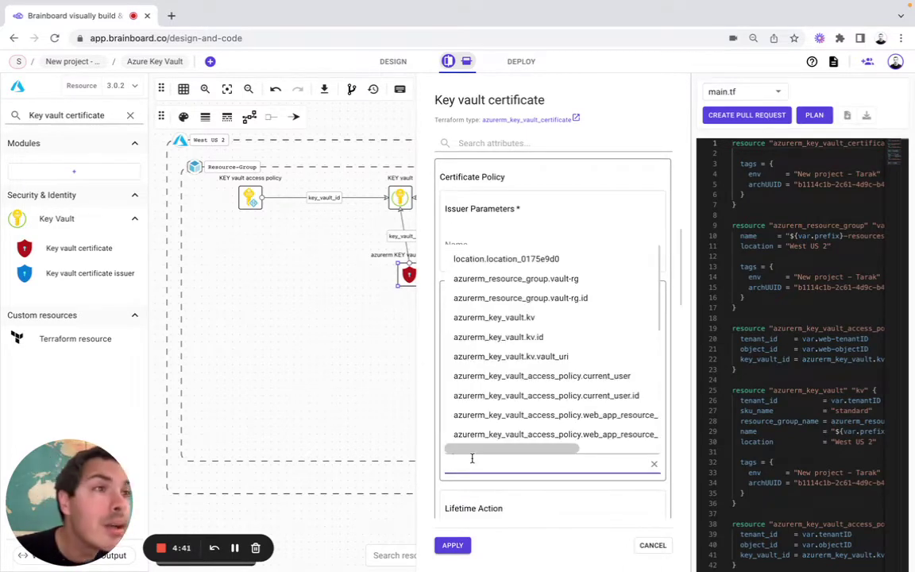
type("2048")
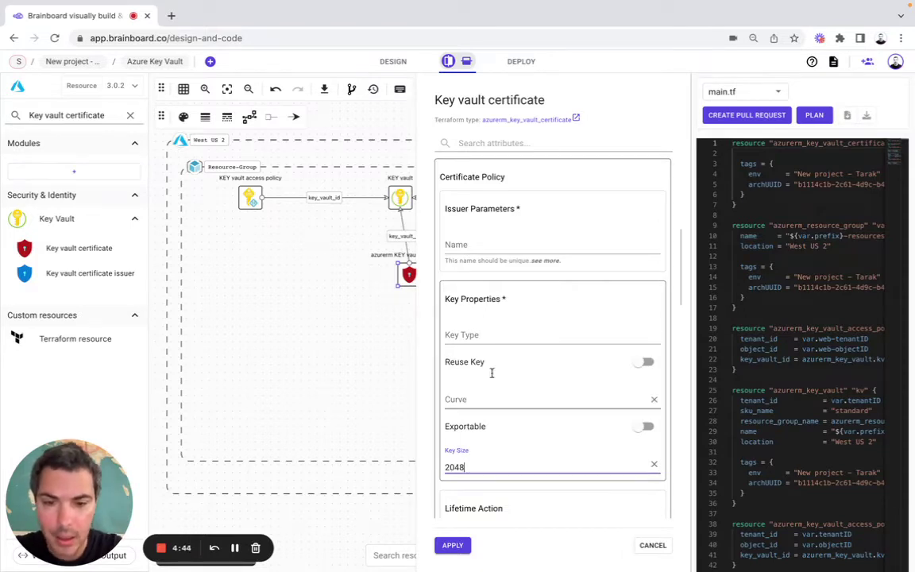
Step: Set the certificate policy's Key Type to RSA and enable both Reuse Key and Exportable
left_click(470, 335)
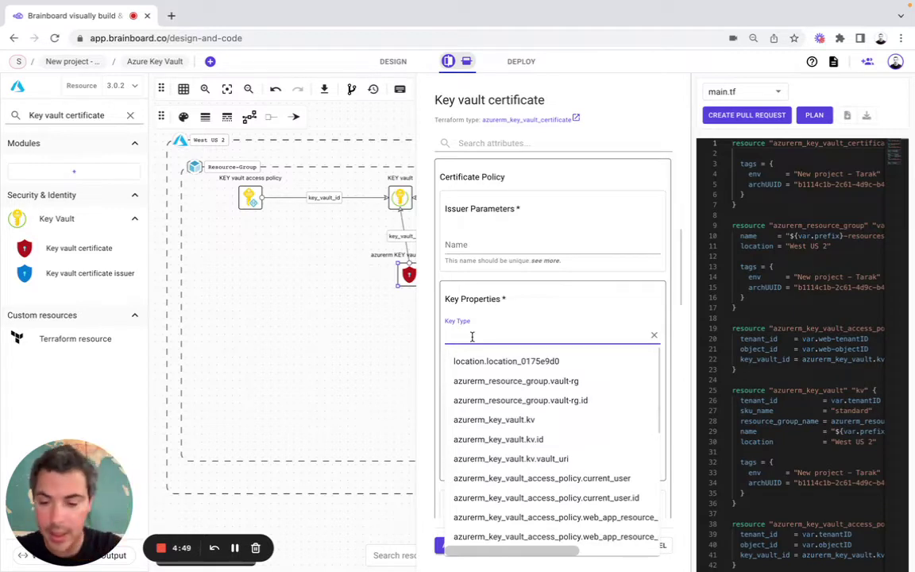
type("RSA")
left_click(645, 363)
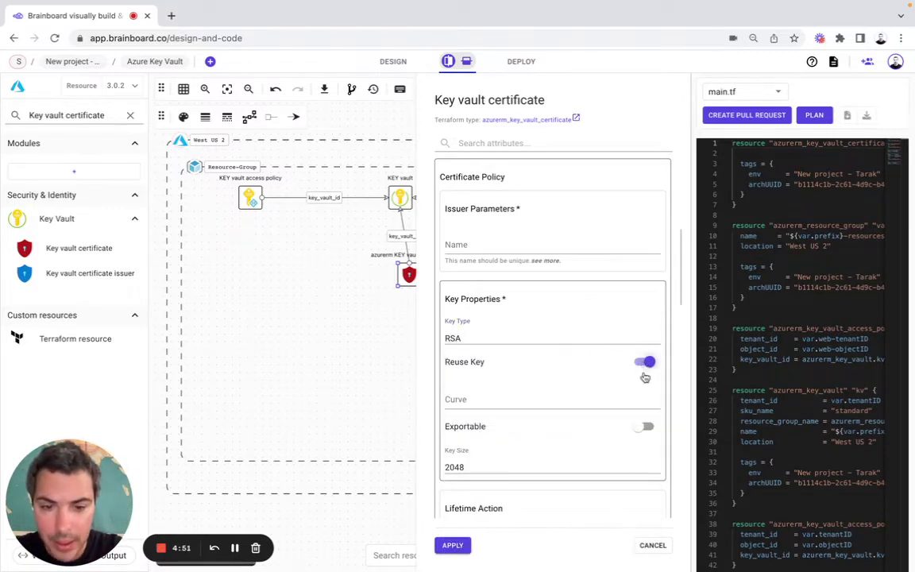
left_click(645, 428)
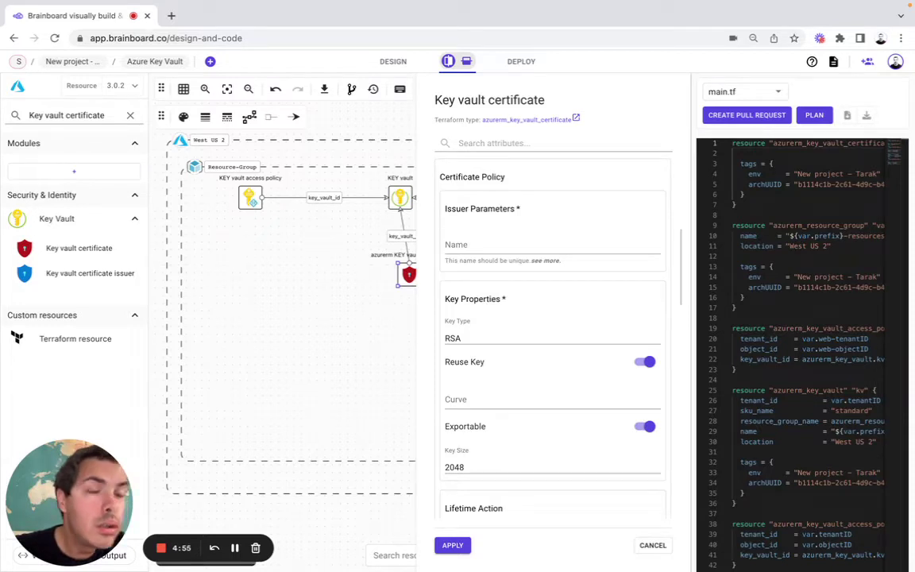
Step: Set the Name in the certificate policy's issuer parameters to Unknown
left_click(468, 247)
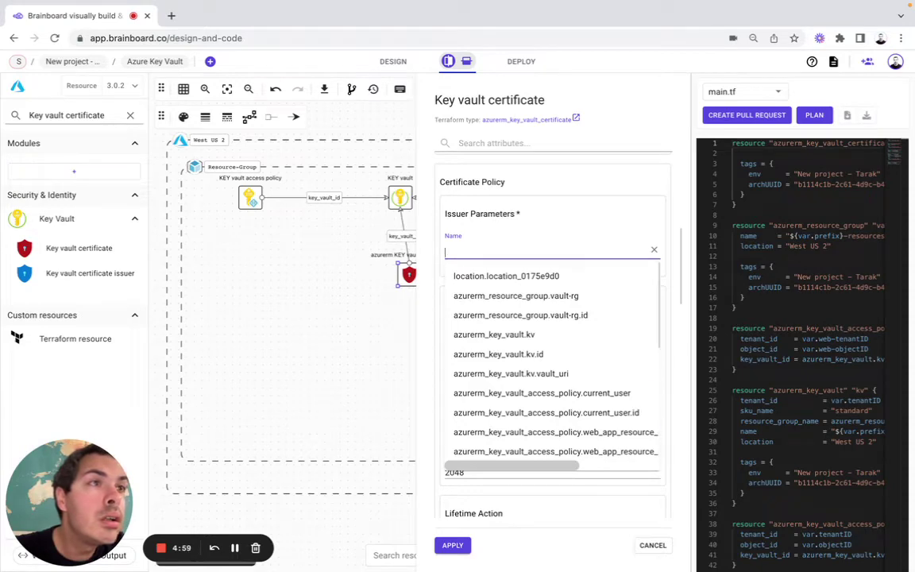
key("super+Tab")
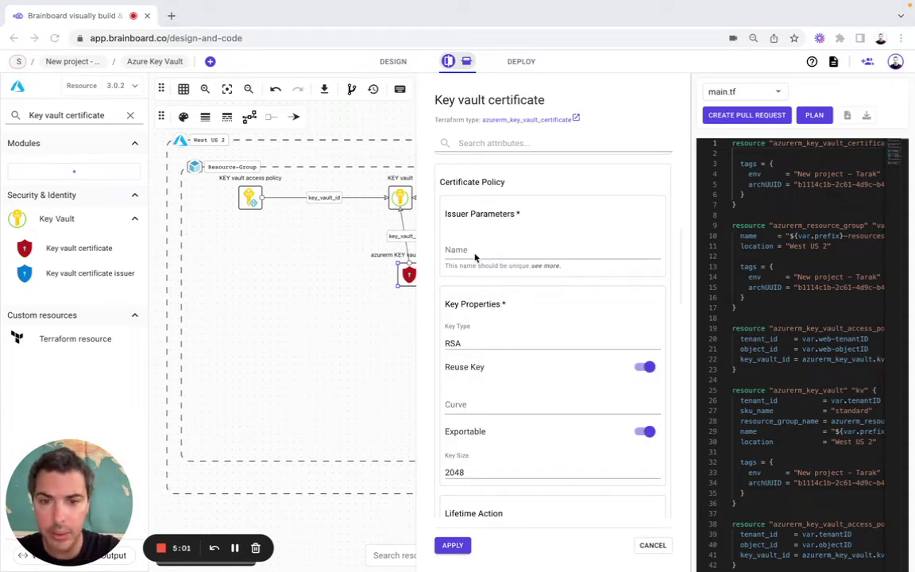
left_click(503, 253)
type("Unknown")
Step: Set the Content Type in the certificate policy's secret properties to application/x-pkcs12
scroll(513, 329, "down", 2)
scroll(513, 329, "down", 2)
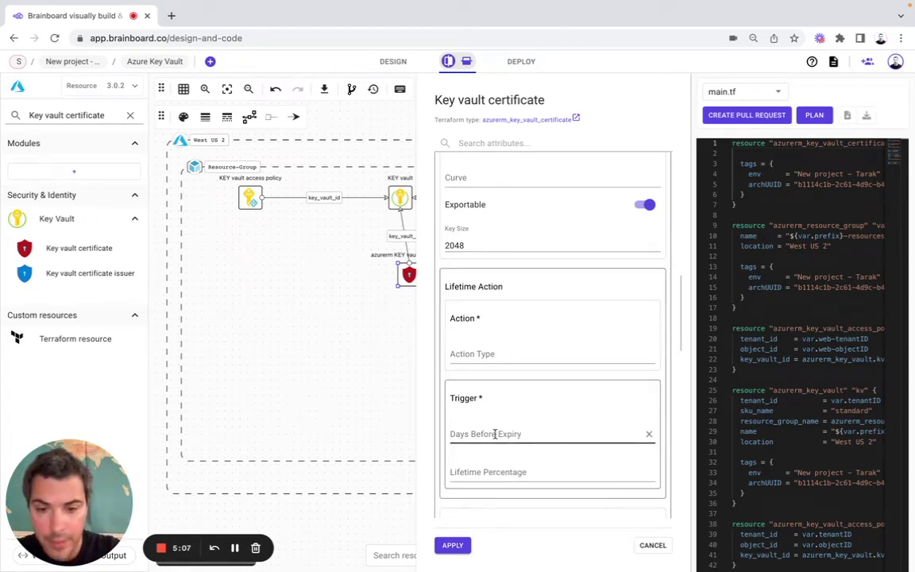
scroll(495, 435, "down", 4)
left_click(483, 342)
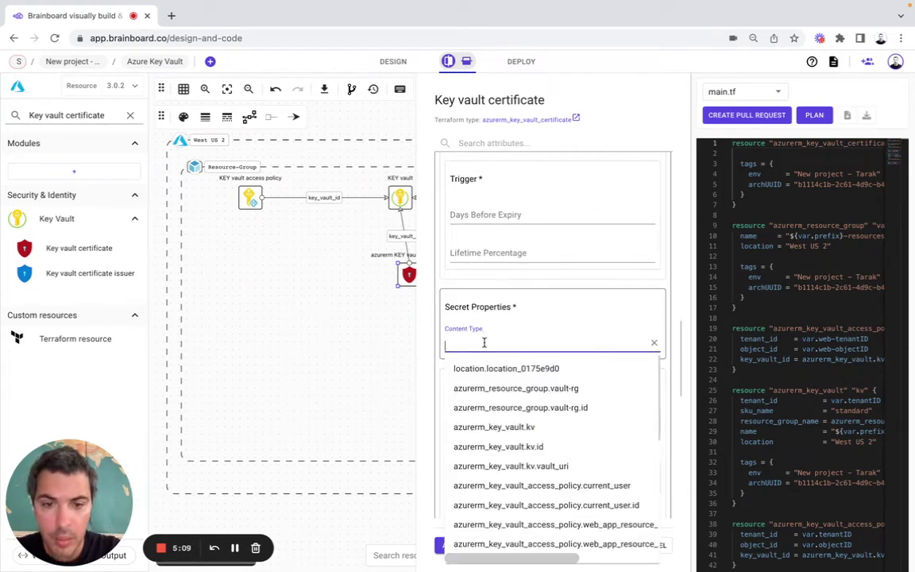
key("Escape")
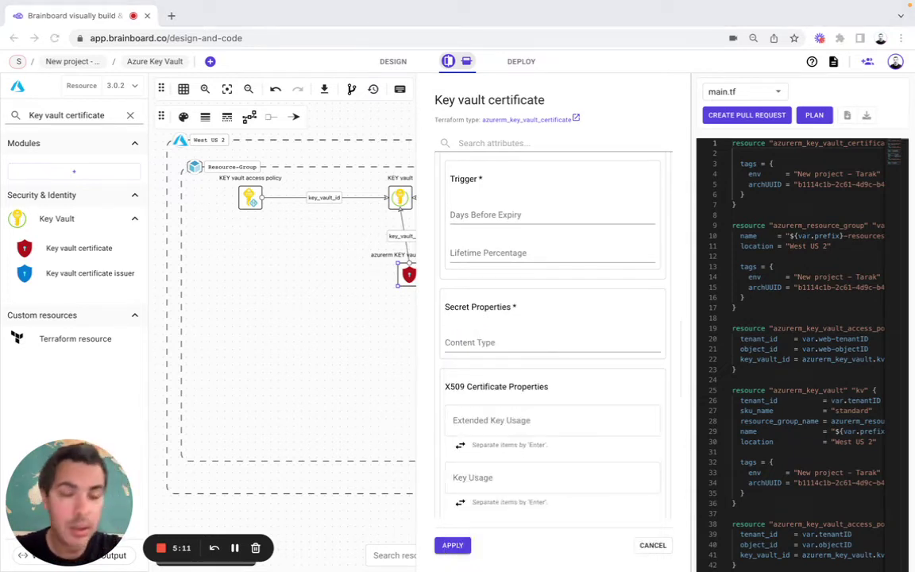
left_click(477, 347)
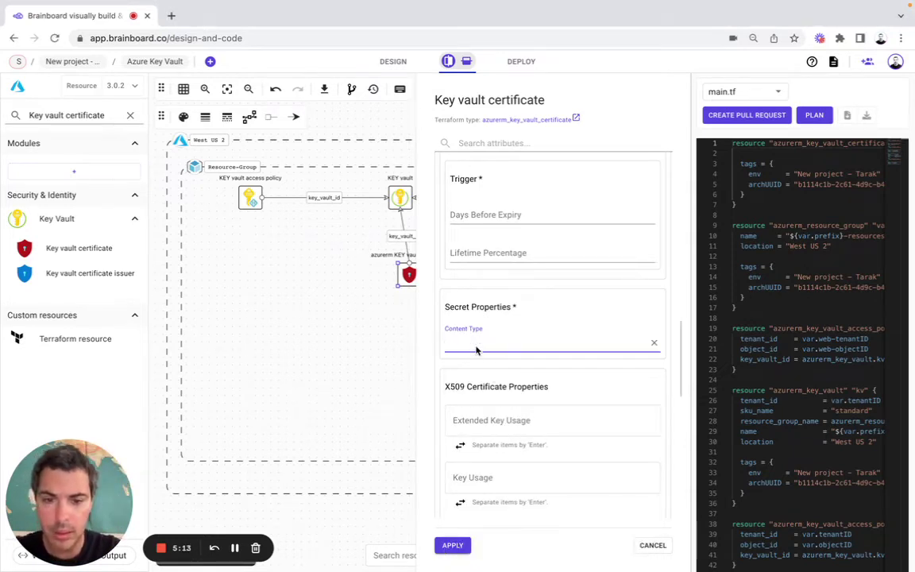
type("application/x-pkcs12")
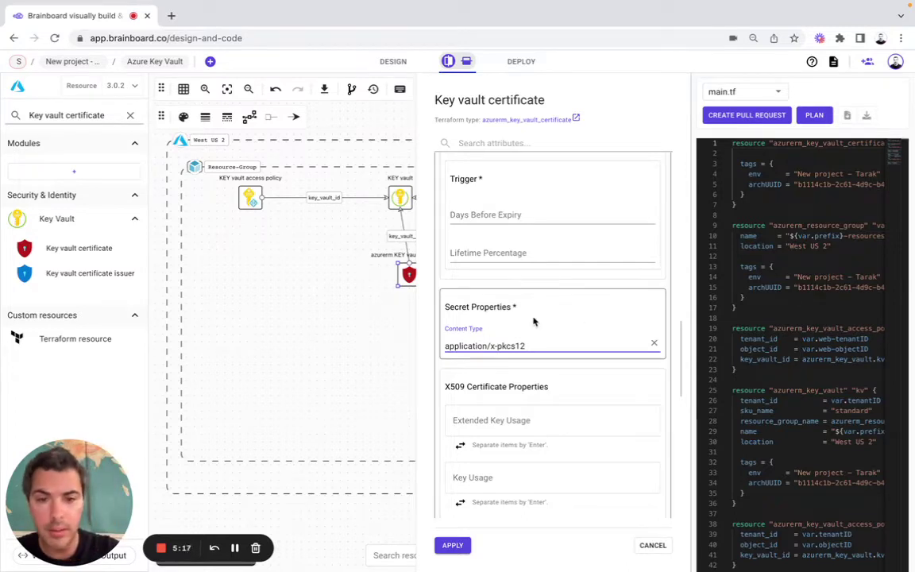
Step: Make the key vault certificate depend on azurerm_key_vault_access_policy.current_user and apply its configuration
scroll(525, 317, "up", 10)
left_click(486, 144)
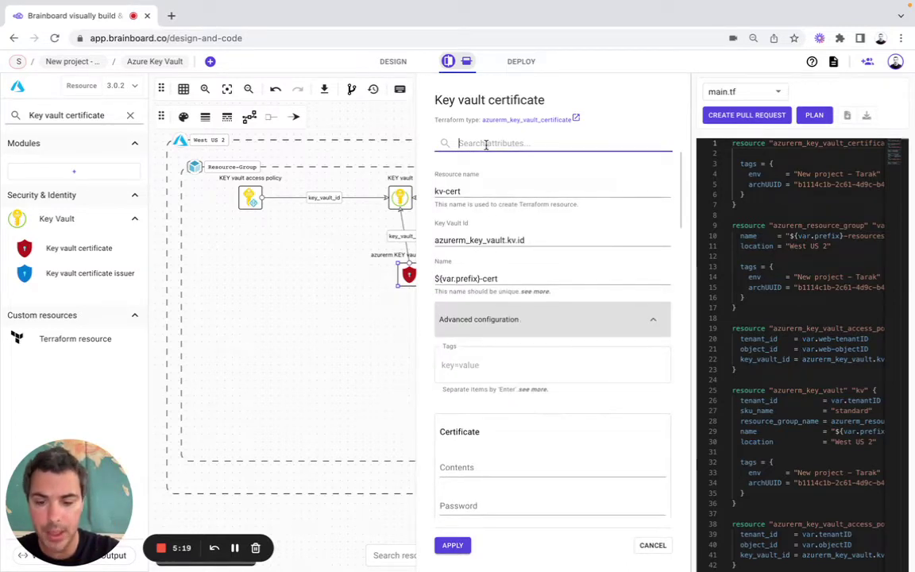
type("depen")
left_click(480, 228)
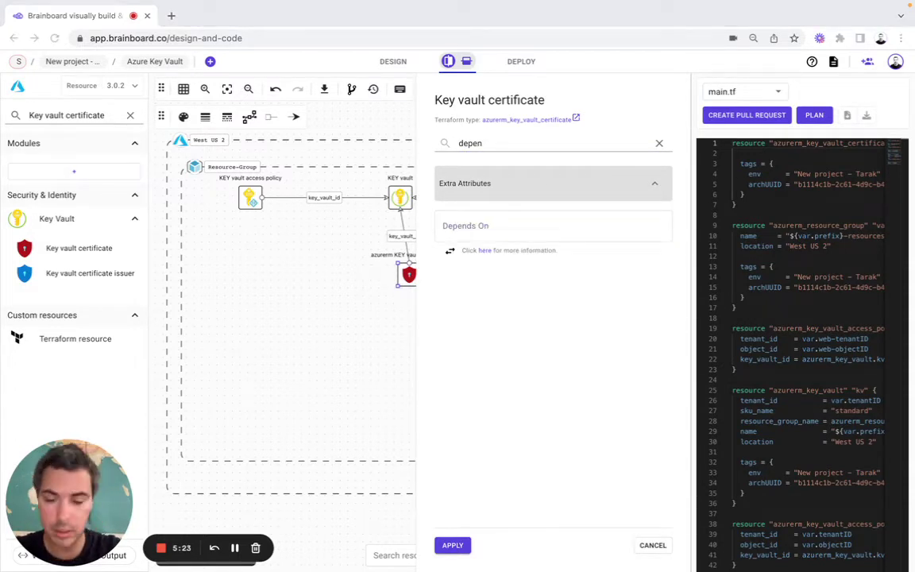
left_click(451, 231)
left_click(482, 225)
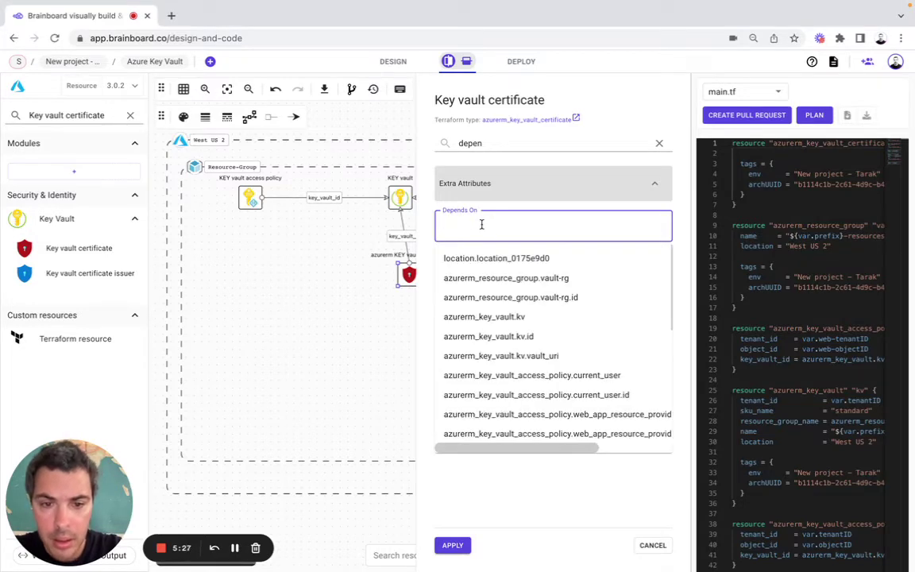
left_click(566, 375)
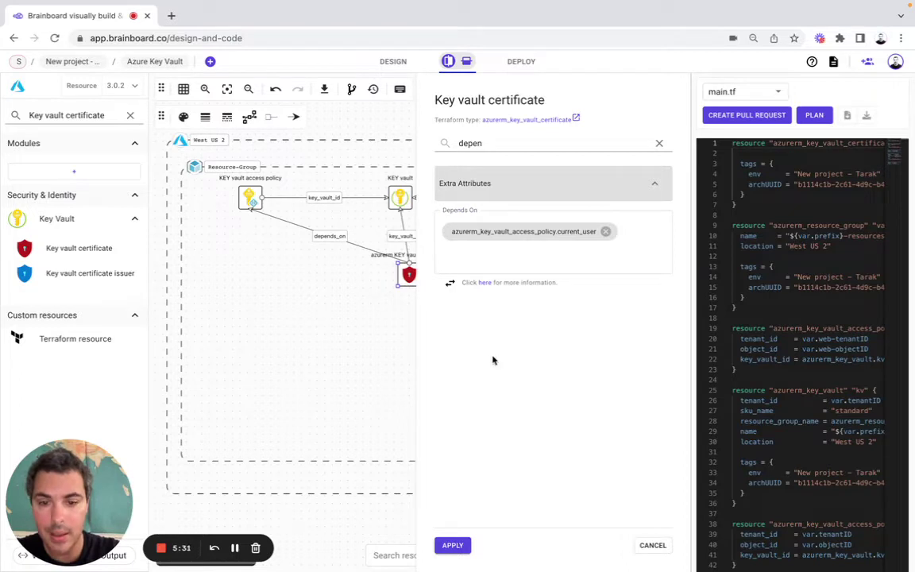
left_click(455, 545)
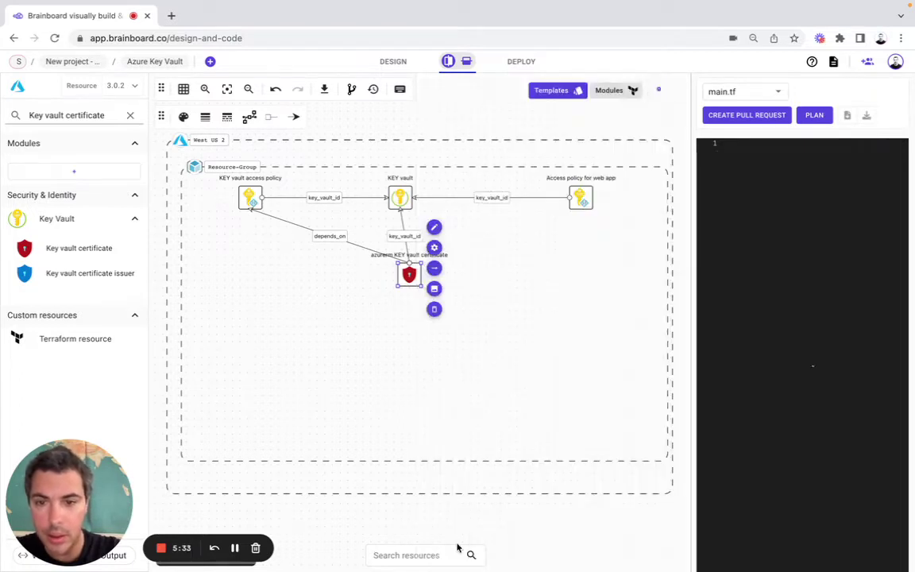
Step: Move the key vault certificate directly below the key vault and change its diagram label to Certificate
left_click_drag(413, 282, 401, 322)
left_click(494, 326)
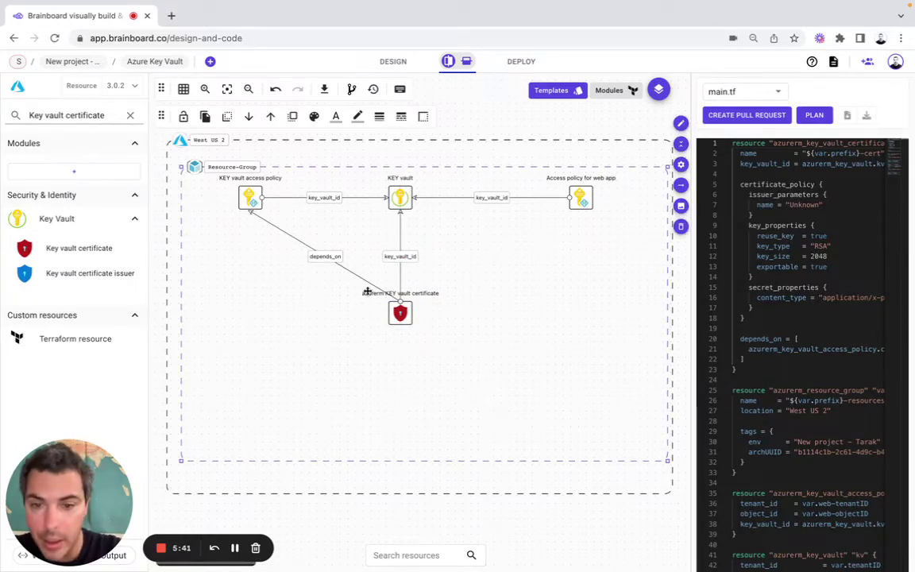
left_click(400, 311)
left_click(426, 266)
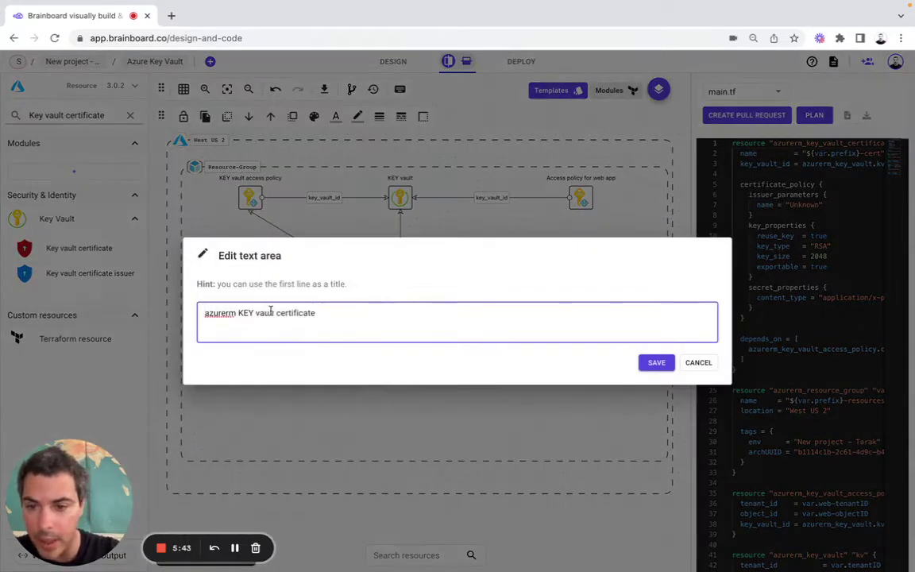
left_click_drag(280, 312, 200, 313)
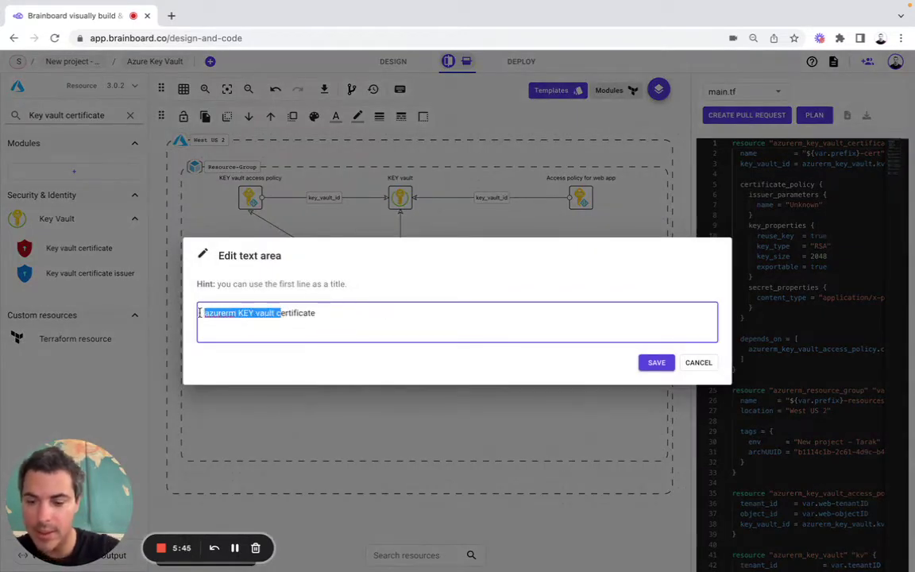
type("C")
left_click(654, 363)
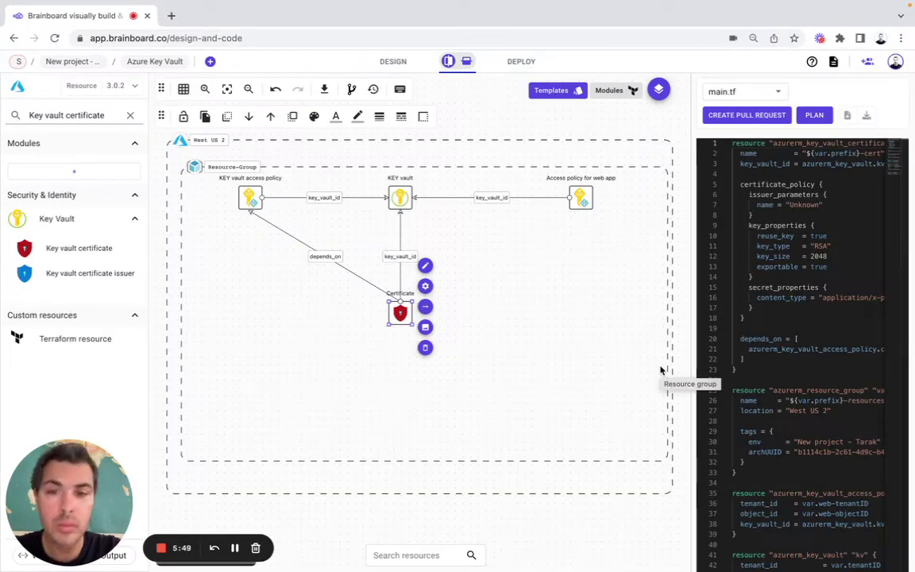
left_click(358, 274)
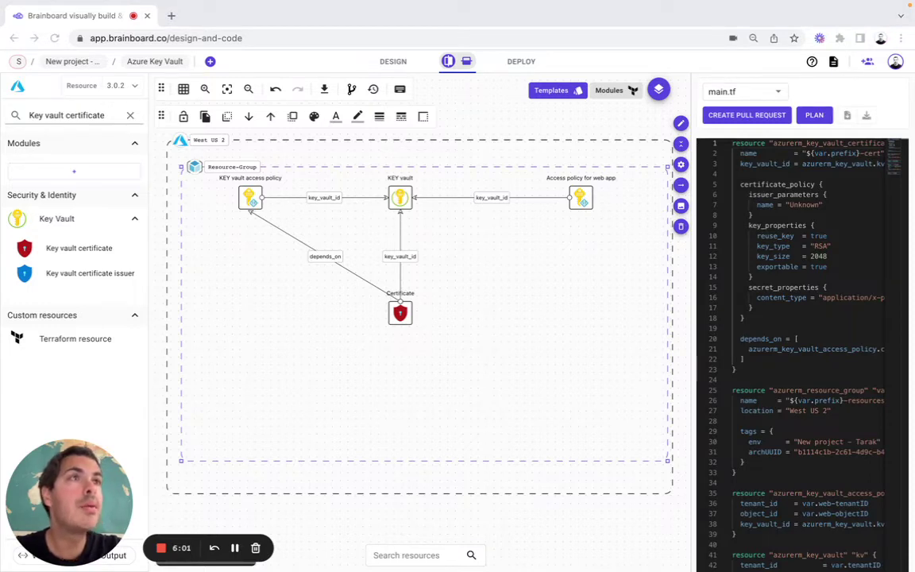
Step: Add an Application service certificate resource below the Certificate in the resource group and open its configuration
triple_click(91, 116)
type("Application service certificate")
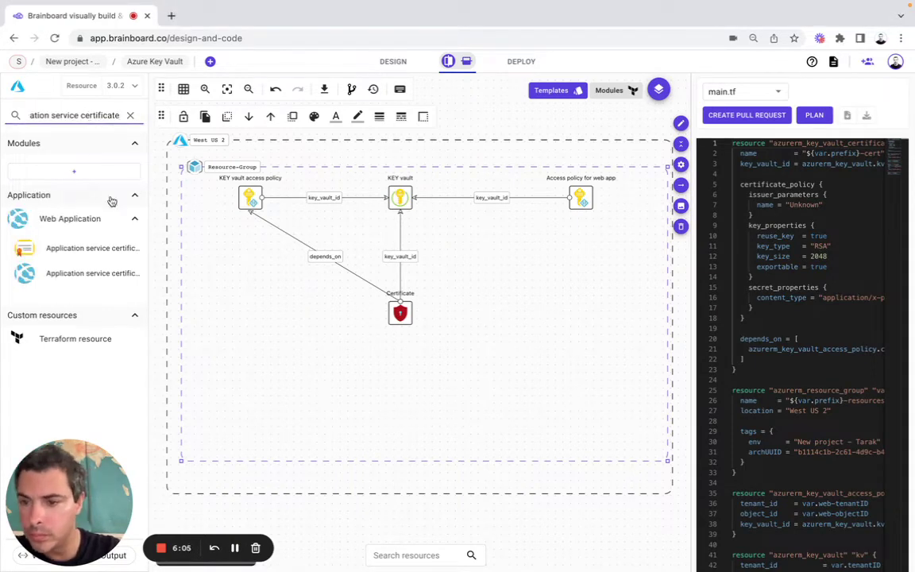
left_click_drag(102, 248, 403, 373)
left_click(594, 413)
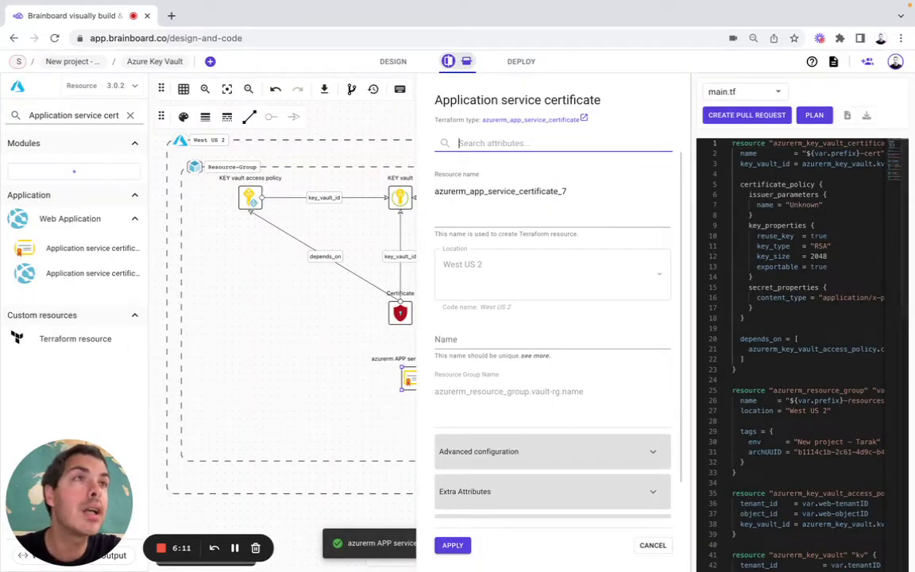
Step: Set the application service certificate's resource name to service_certificate
left_click(526, 190)
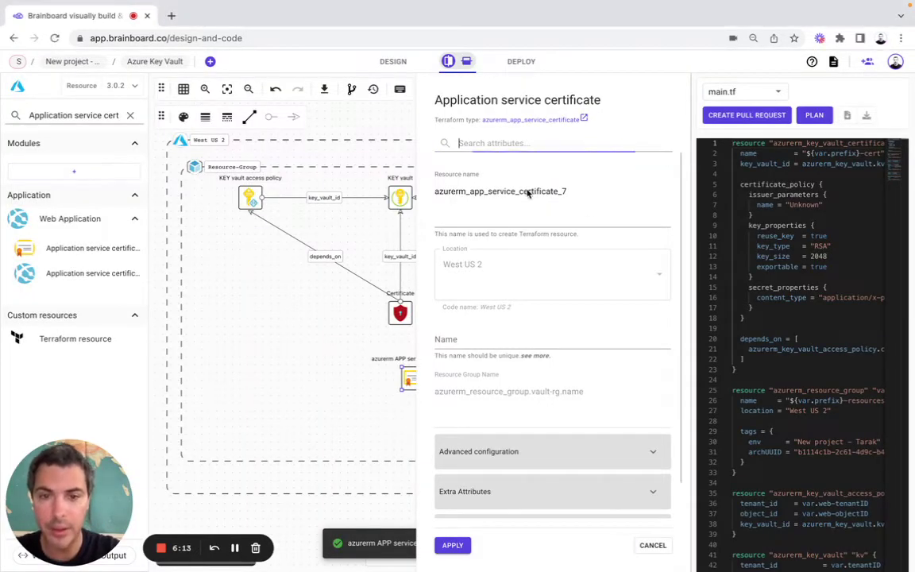
double_click(526, 191)
type("service_certificate")
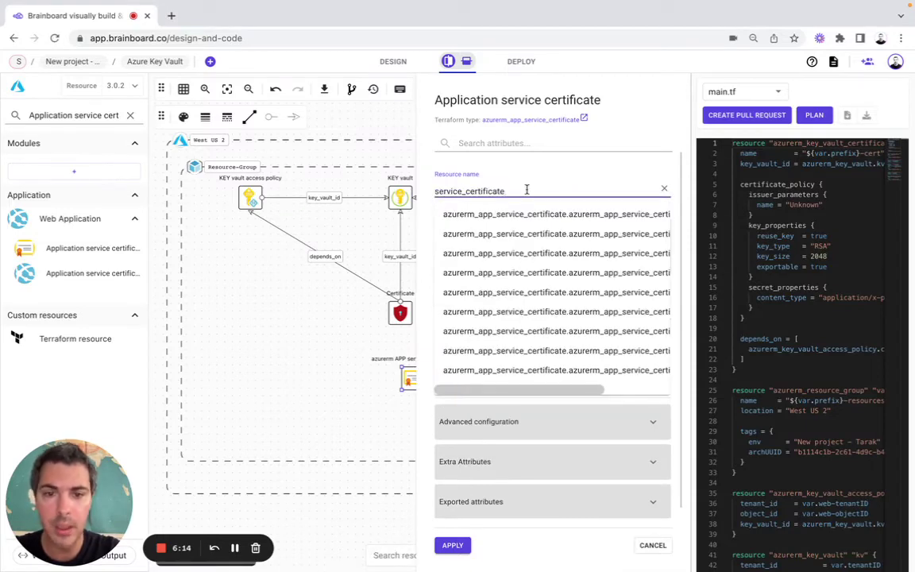
left_click(425, 209)
Step: Set the application service certificate's Name to ${var.prefix}-cert and apply its configuration
left_click_drag(443, 236, 500, 239)
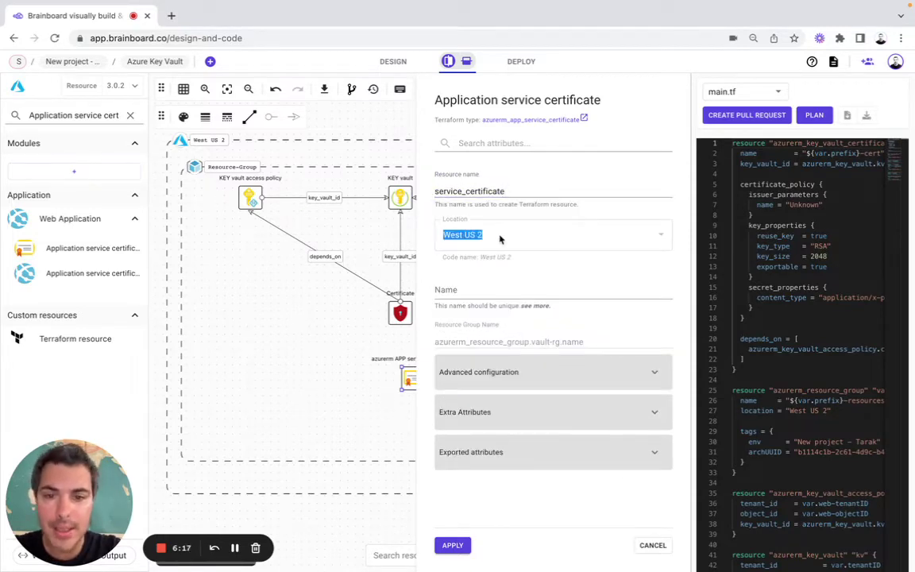
left_click(478, 348)
left_click_drag(580, 348, 433, 347)
left_click(453, 291)
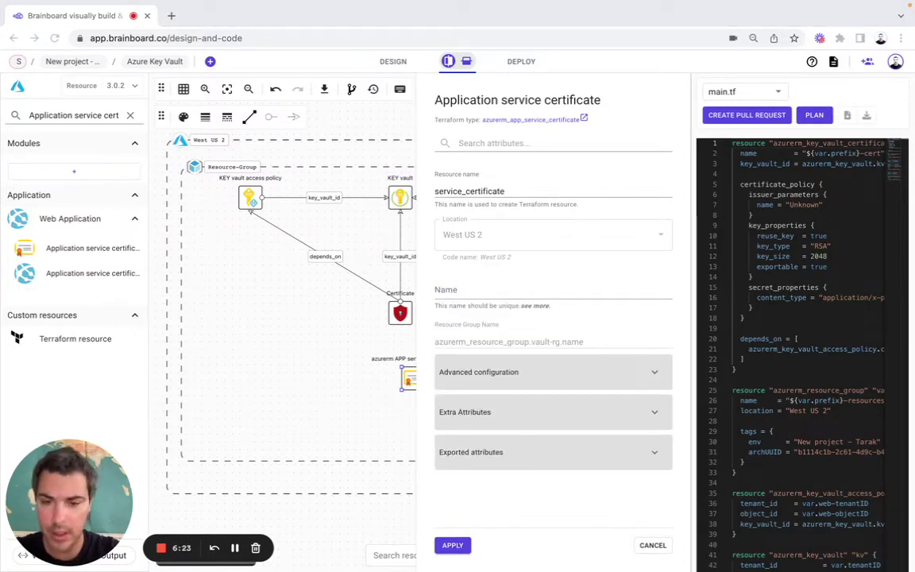
left_click(468, 291)
type("${var.prefix}-cert")
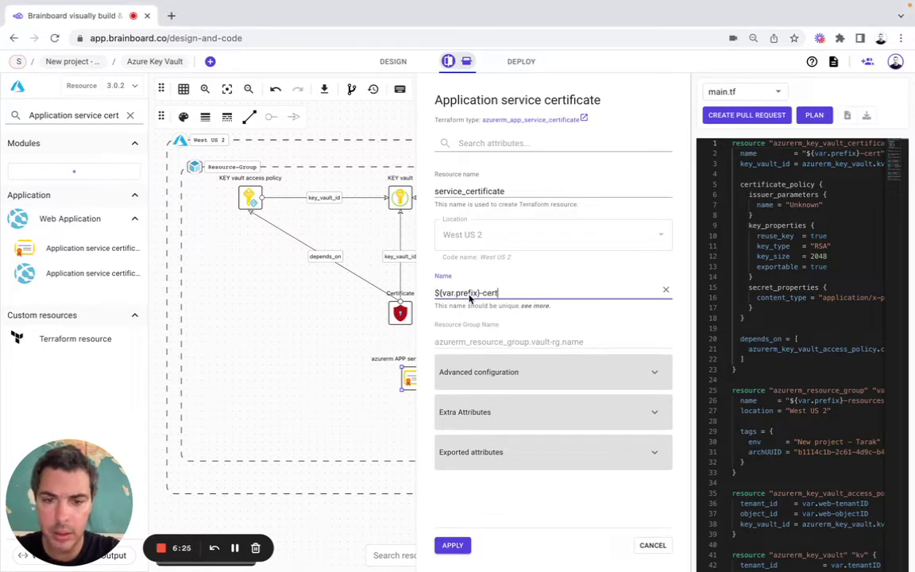
left_click(452, 545)
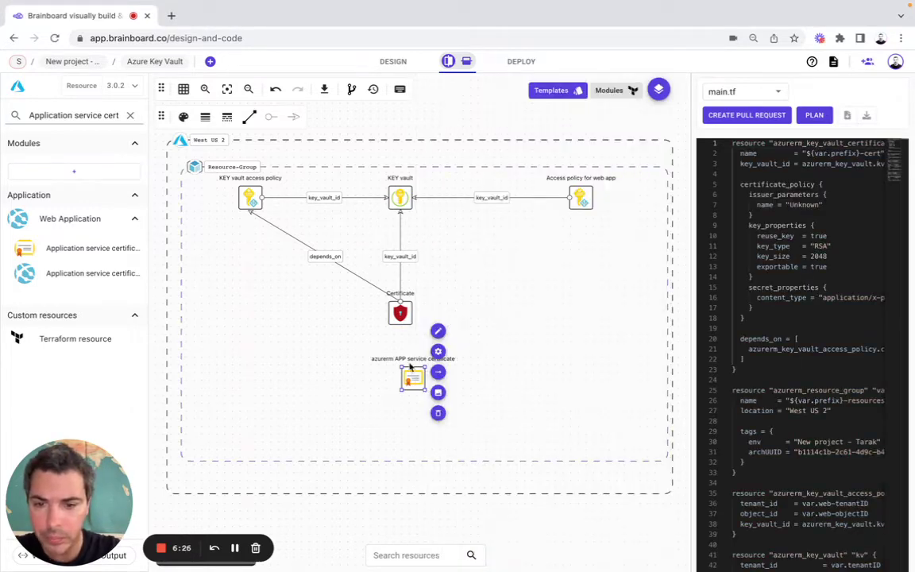
Step: Align the application service certificate under the Certificate and change its diagram label to APP service certificate
mouse_move(406, 379)
left_mouse_down()
mouse_move(392, 388)
mouse_move(400, 389)
left_mouse_up()
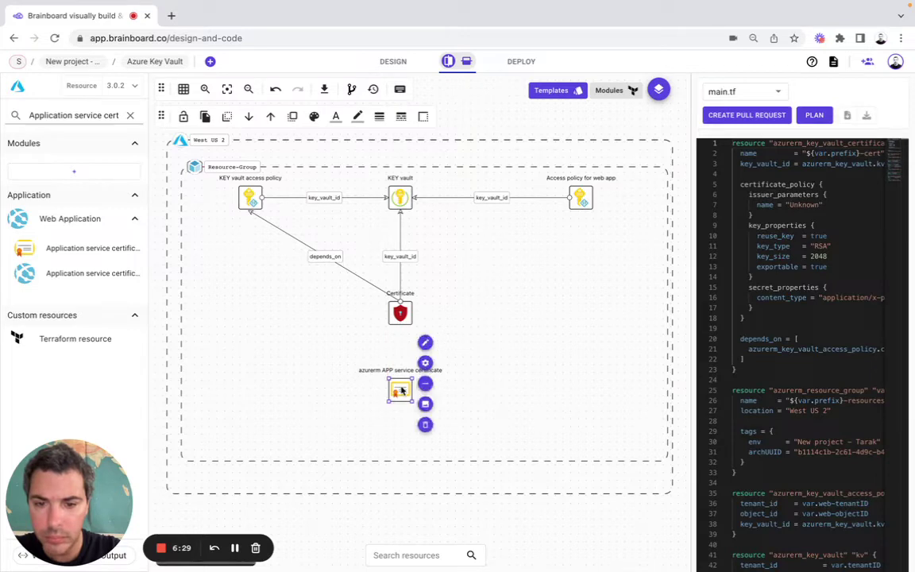
left_click(425, 344)
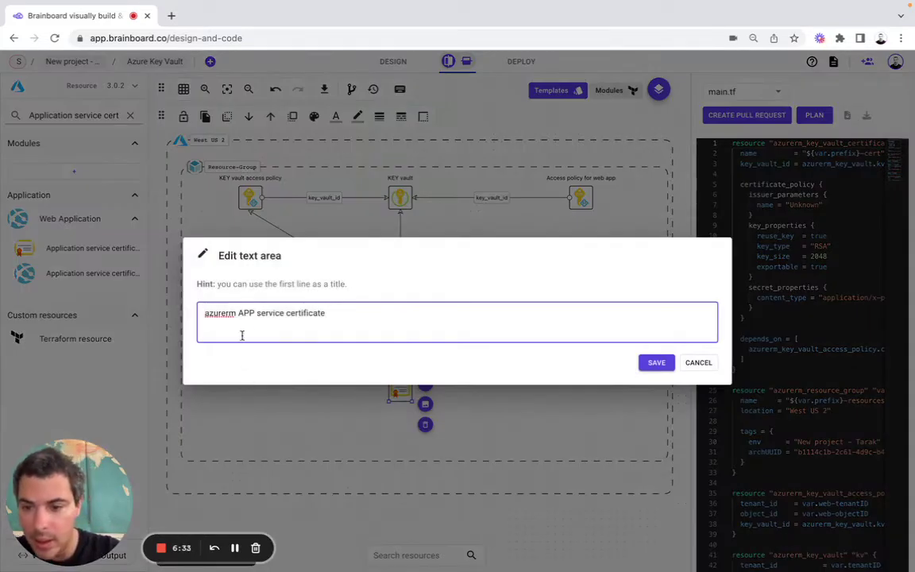
double_click(227, 313)
key("BackSpace")
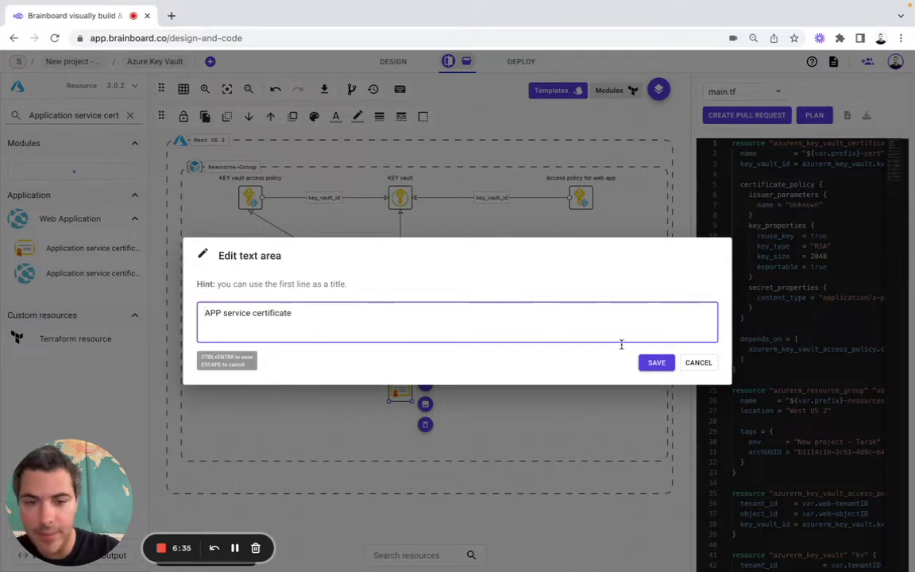
left_click(656, 362)
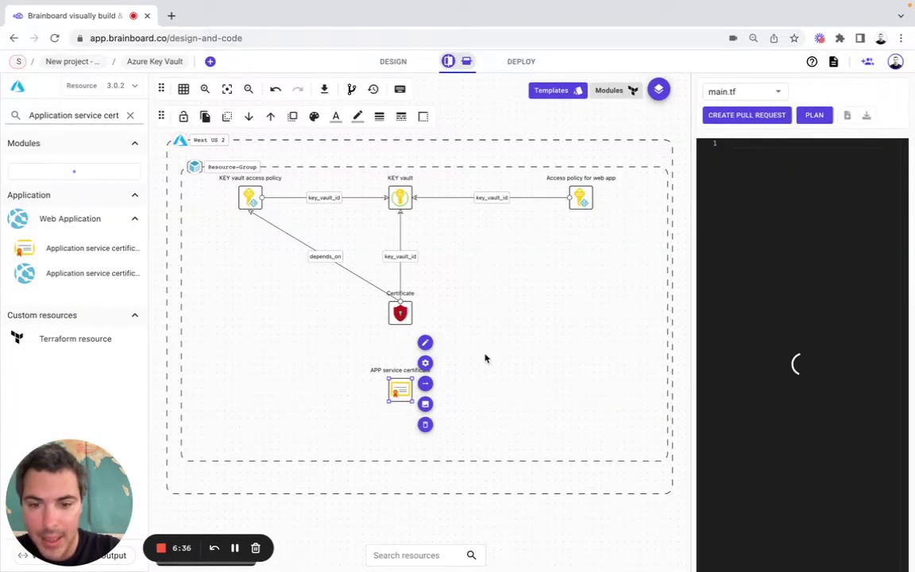
Step: Connect the APP service certificate to the Certificate above it and label the connector key_vault_secret_id
left_click(425, 384)
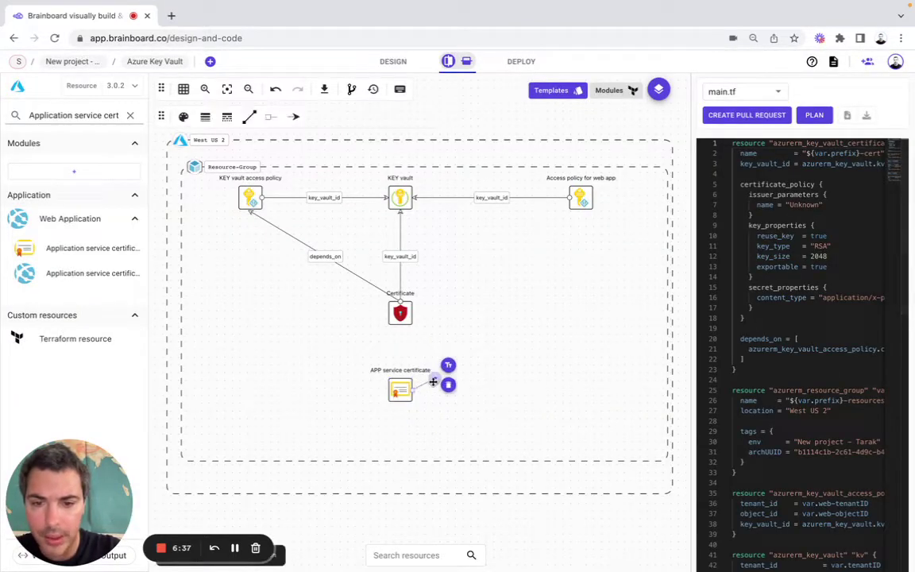
left_click(401, 326)
left_click(413, 309)
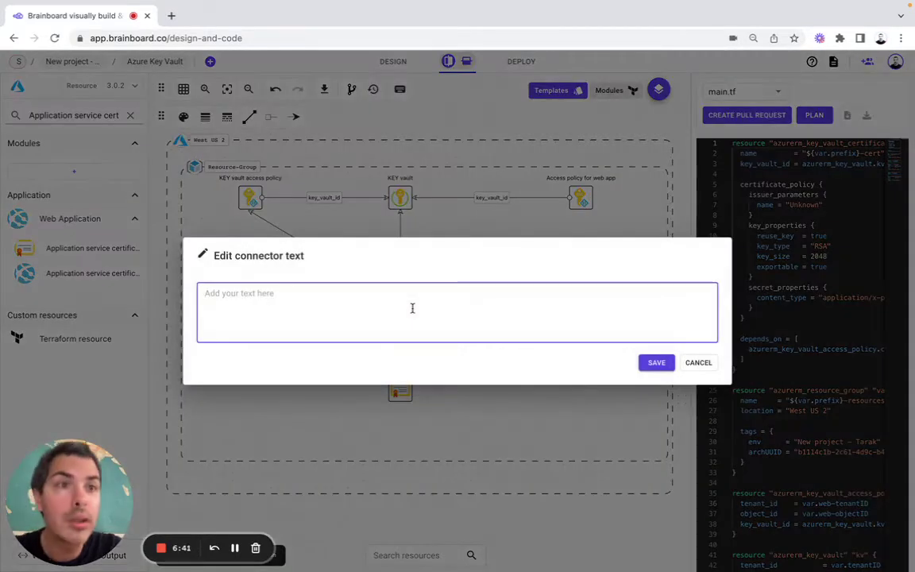
type("key")
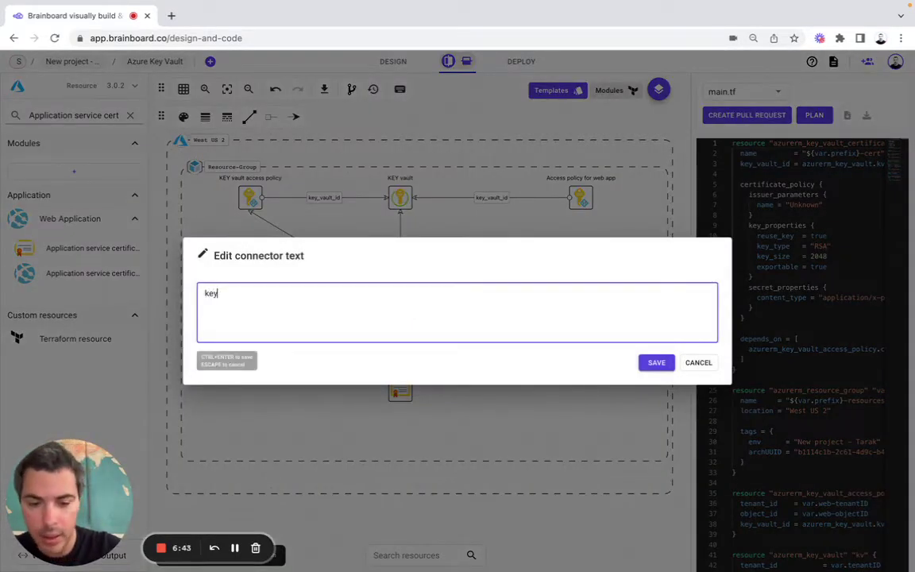
type("_vault_sec")
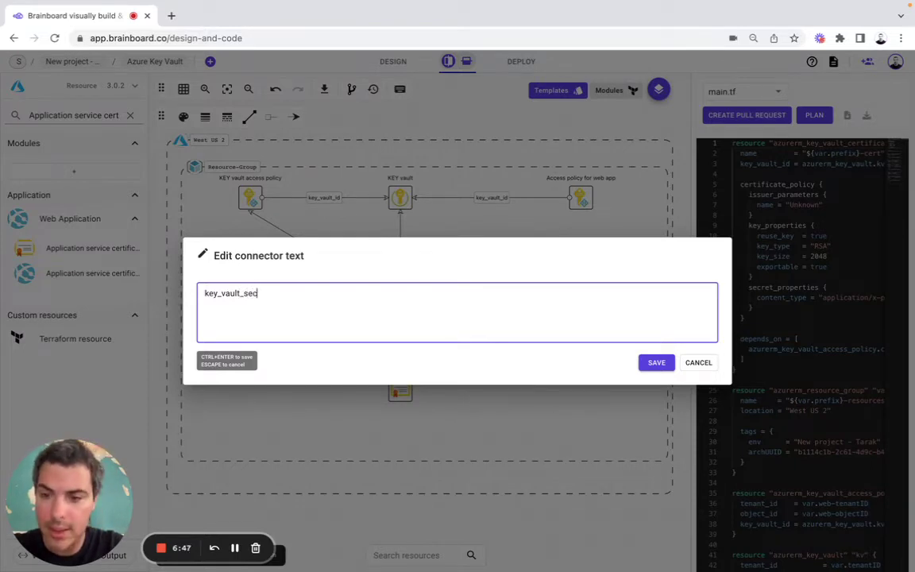
type("ret")
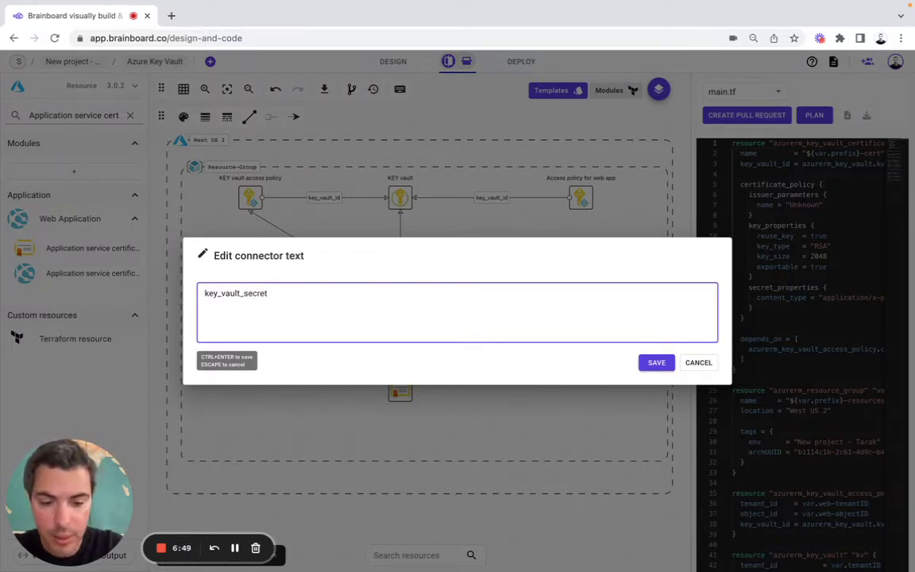
type("_id")
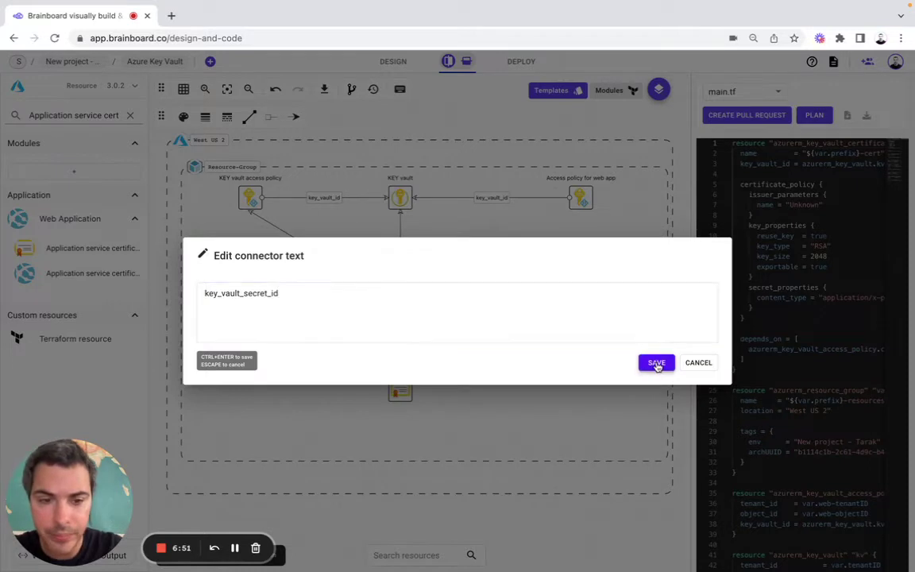
left_click(656, 363)
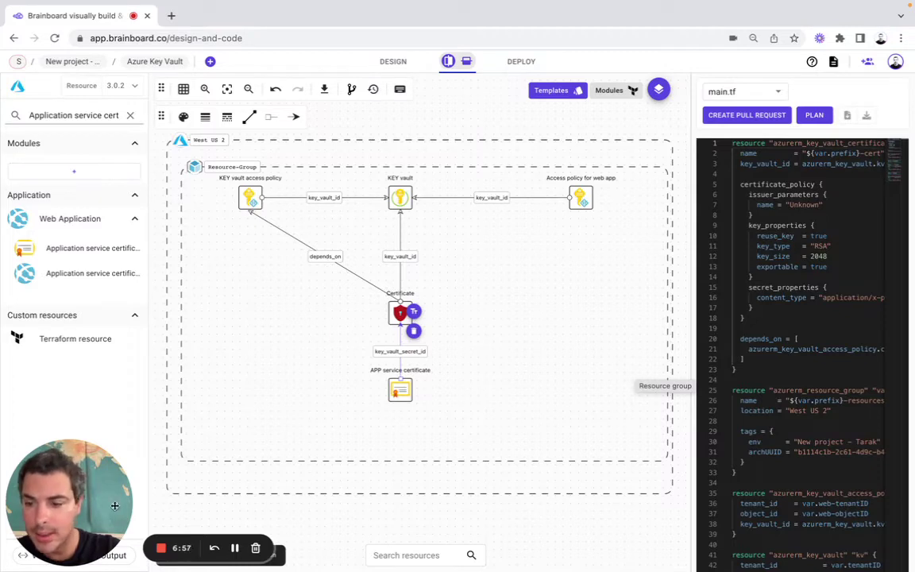
Step: Open the Terraform variables and add an architecture-scoped variable named base64-certificate with type string and default 1
left_click_drag(93, 497, 767, 496)
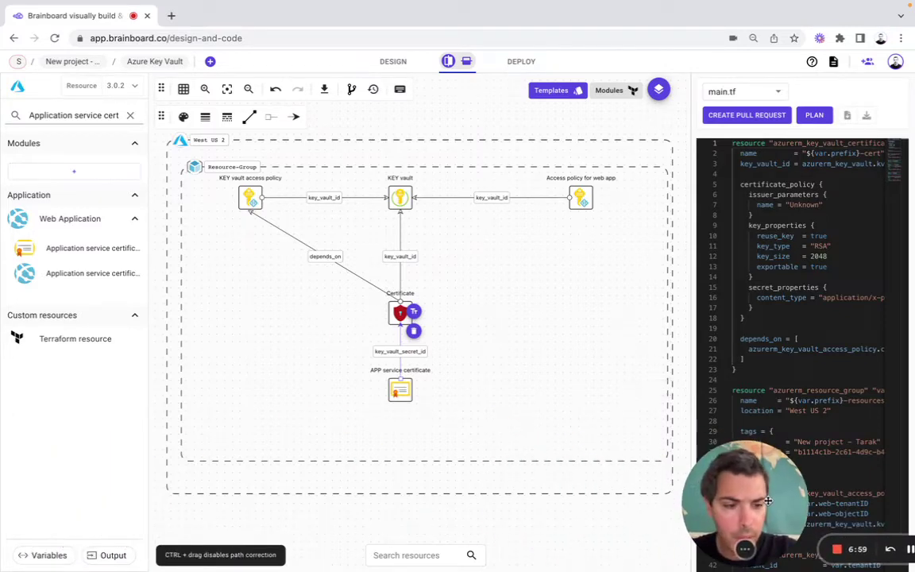
left_click(44, 554)
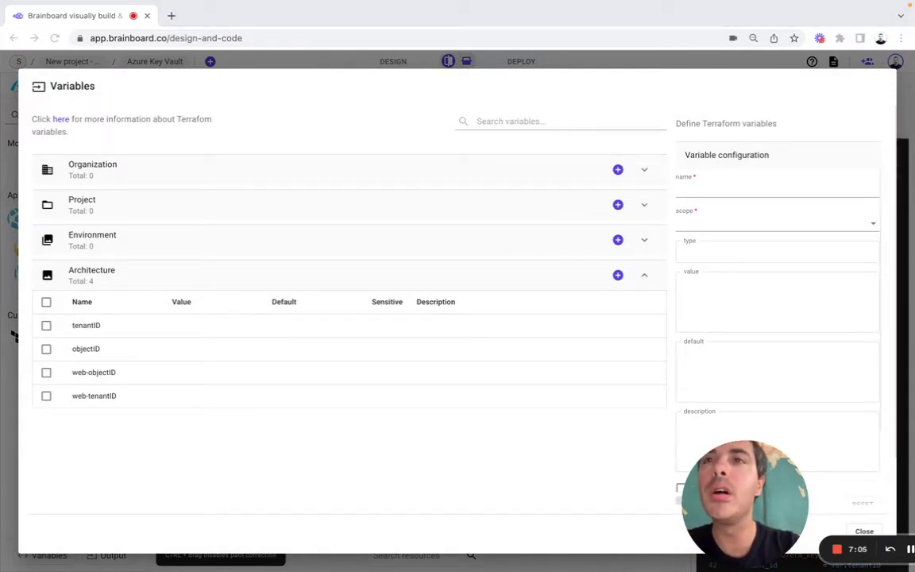
left_click(93, 330)
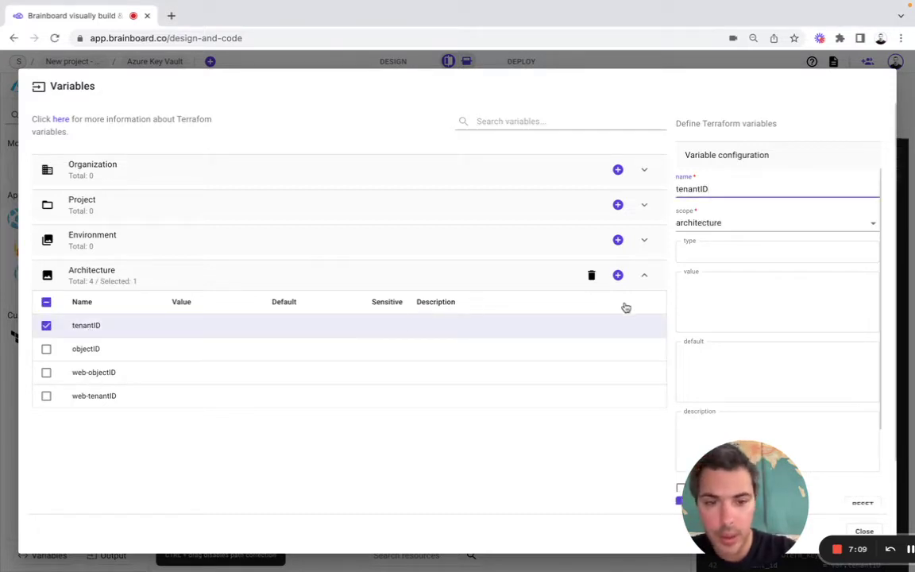
left_click(618, 275)
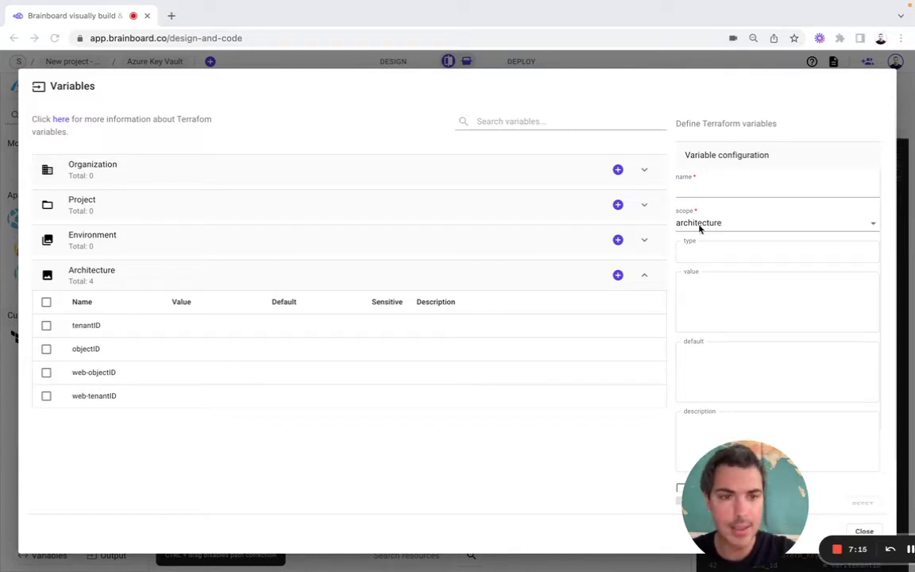
left_click(721, 192)
type("base64-certificate")
left_click(706, 252)
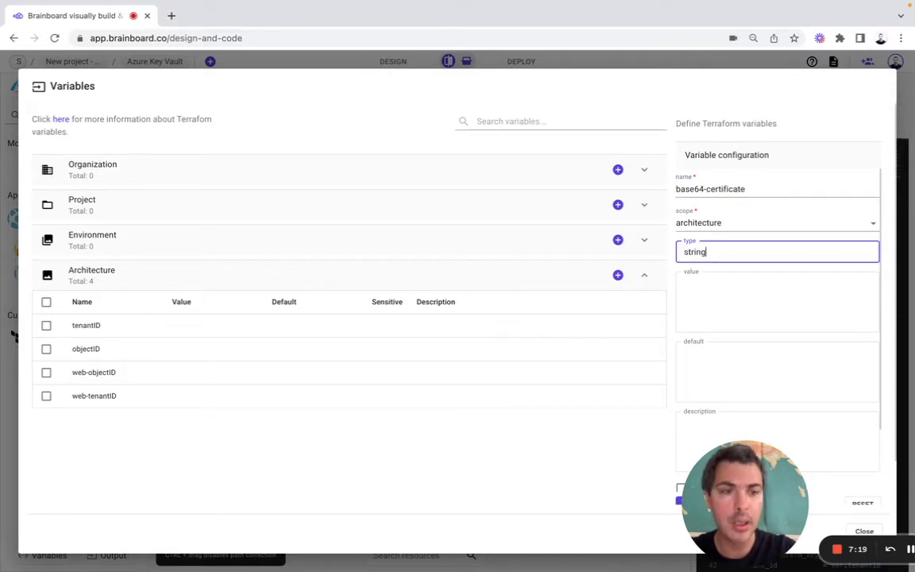
type("string")
left_click(701, 357)
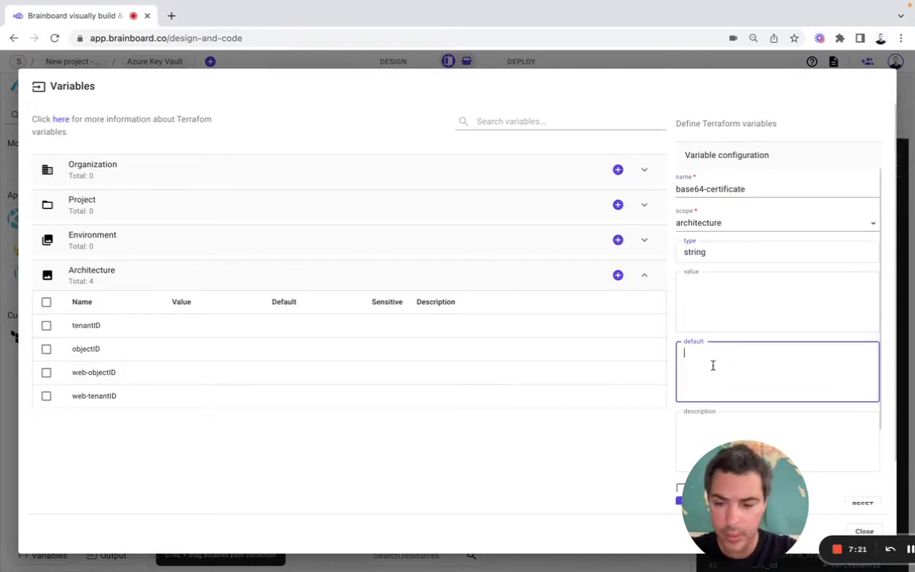
left_click_drag(753, 493, 807, 494)
left_click(696, 503)
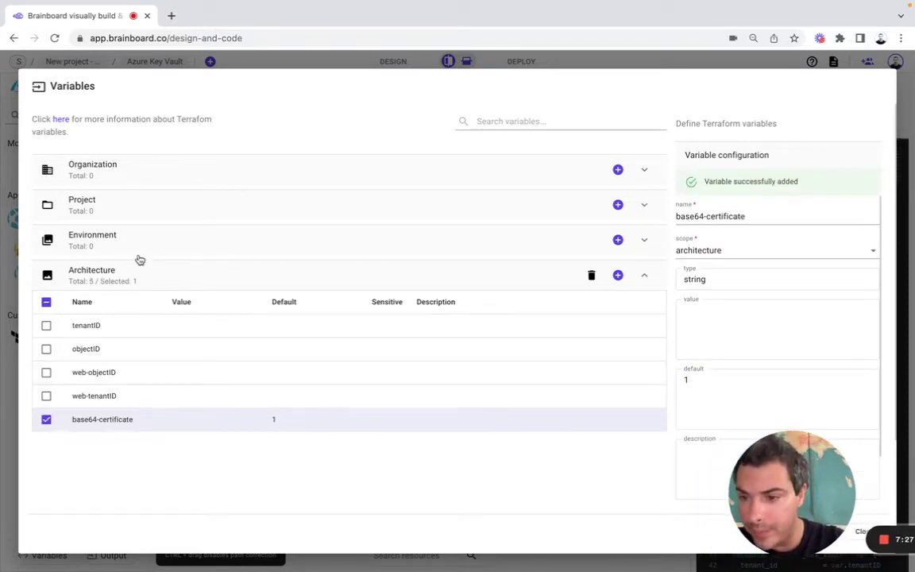
left_click(90, 351)
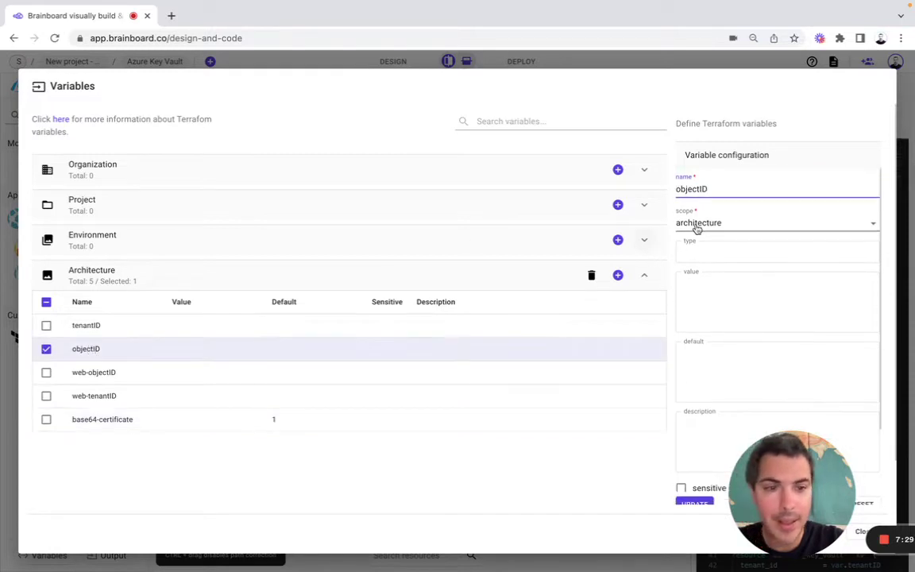
left_click(707, 251)
type("string")
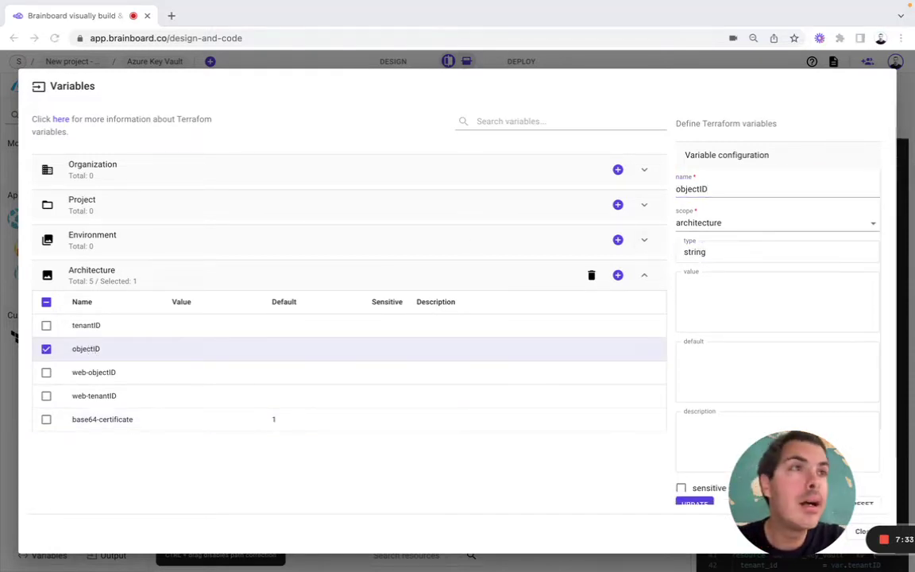
key("super+Tab")
left_click(727, 364)
key("super+v")
Step: Give the objectID variable the description "Object ID." and update it
left_click(706, 442)
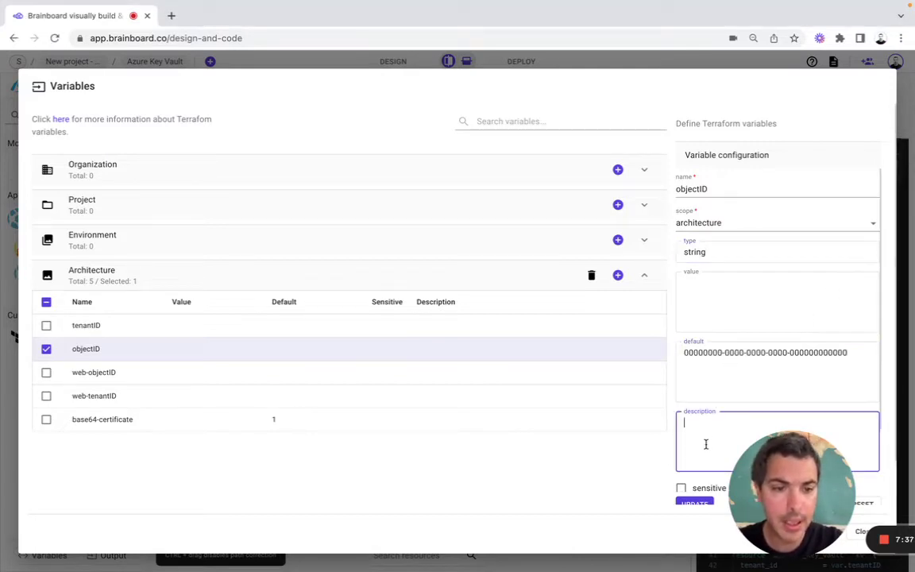
key("super+Tab")
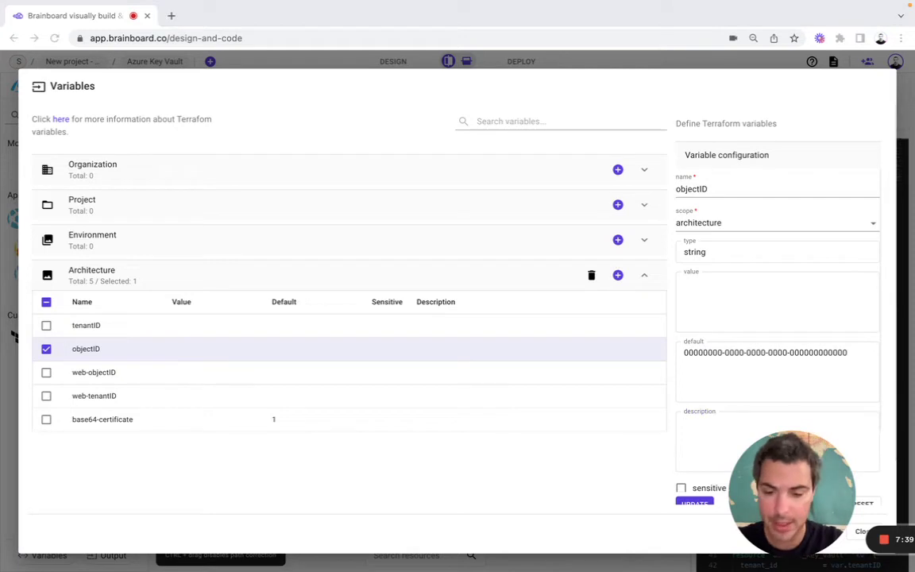
left_click(699, 433)
type("Object ID.")
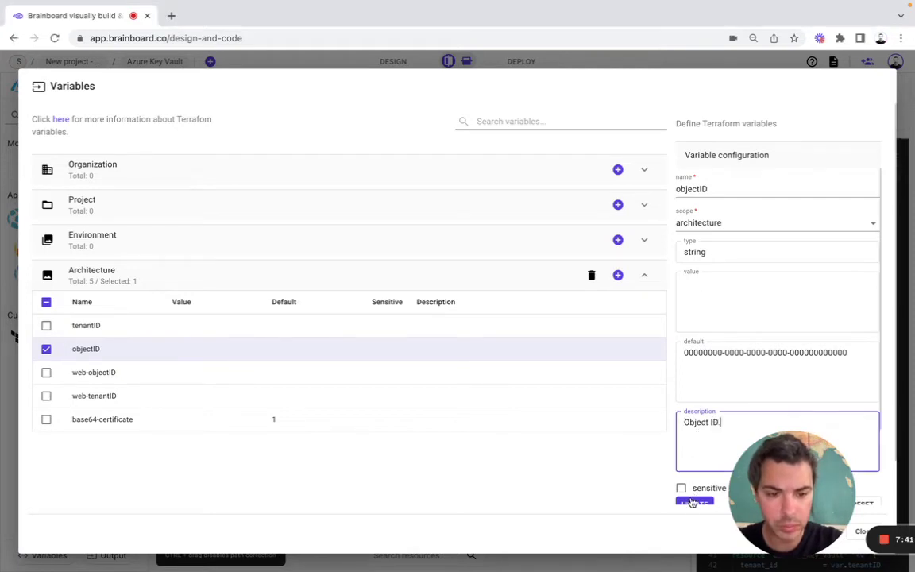
left_click(693, 503)
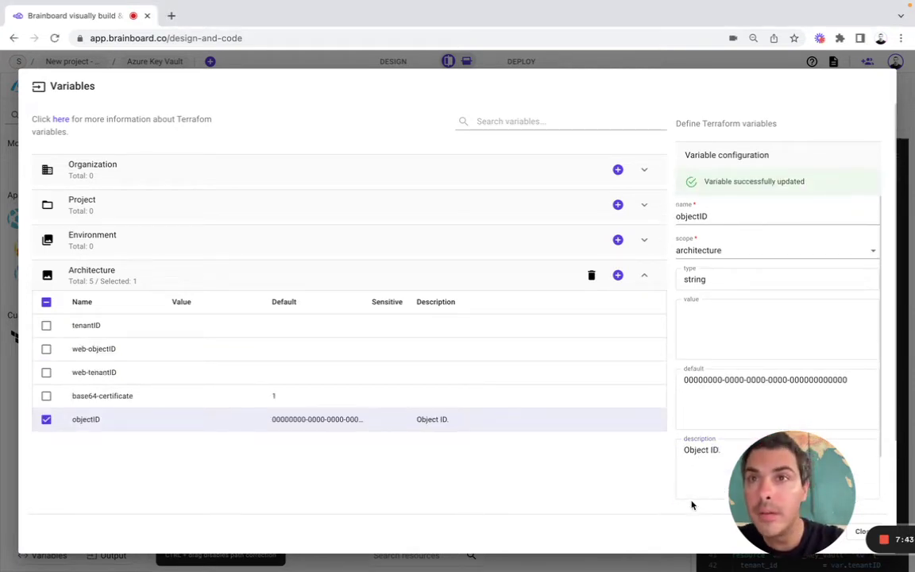
Step: Start a new architecture-scoped variable named password with type string
left_click(618, 275)
key("super+Tab")
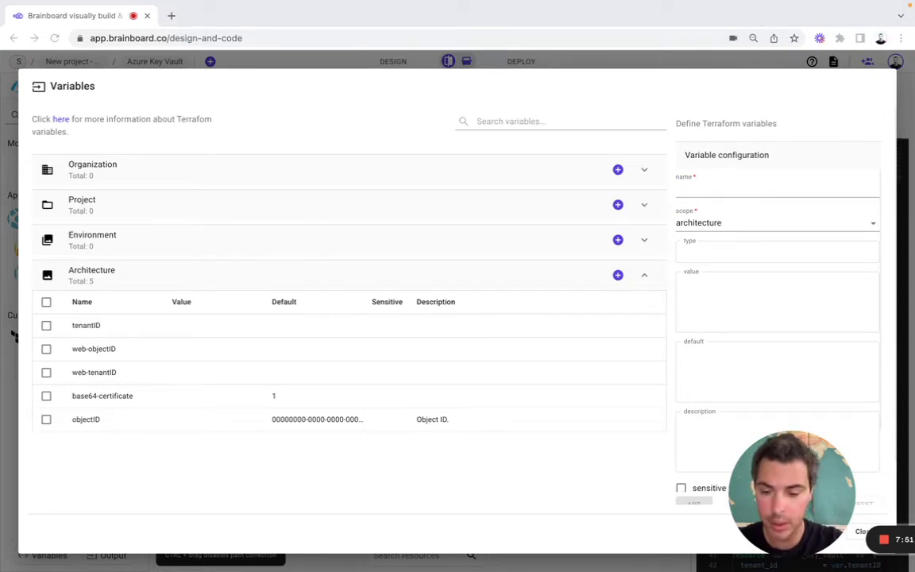
left_click(706, 193)
type("password")
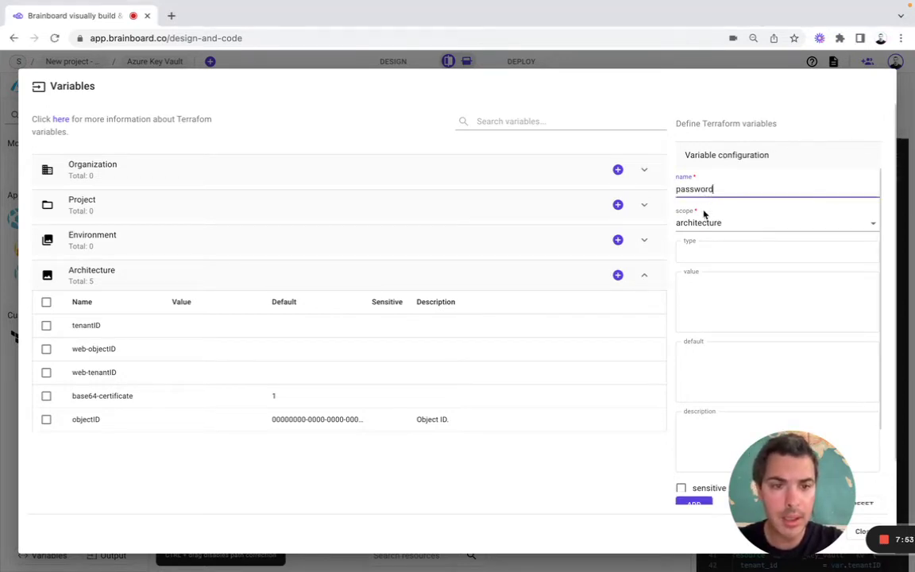
left_click(702, 247)
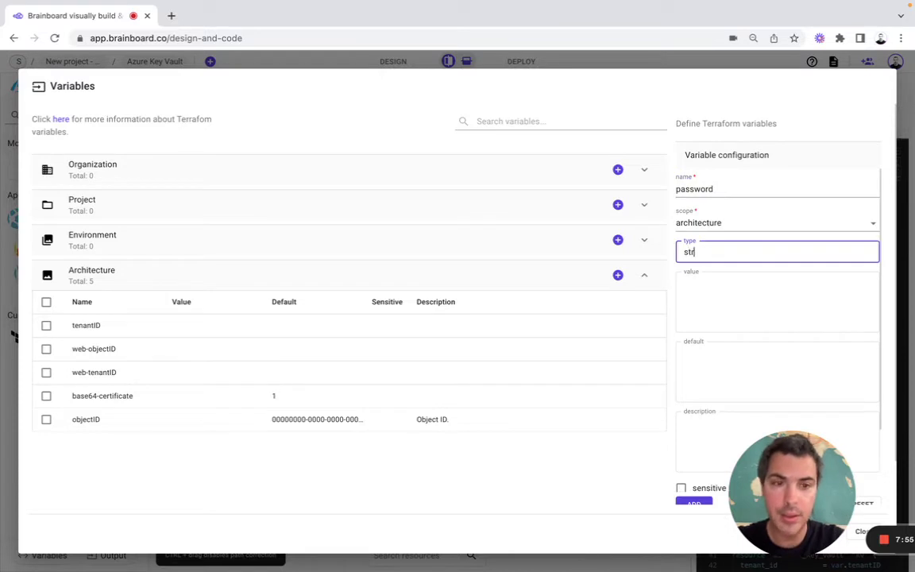
type("string")
key("Tab")
Step: Enter the default password value for the password variable and add the variable to the architecture
left_click(707, 359)
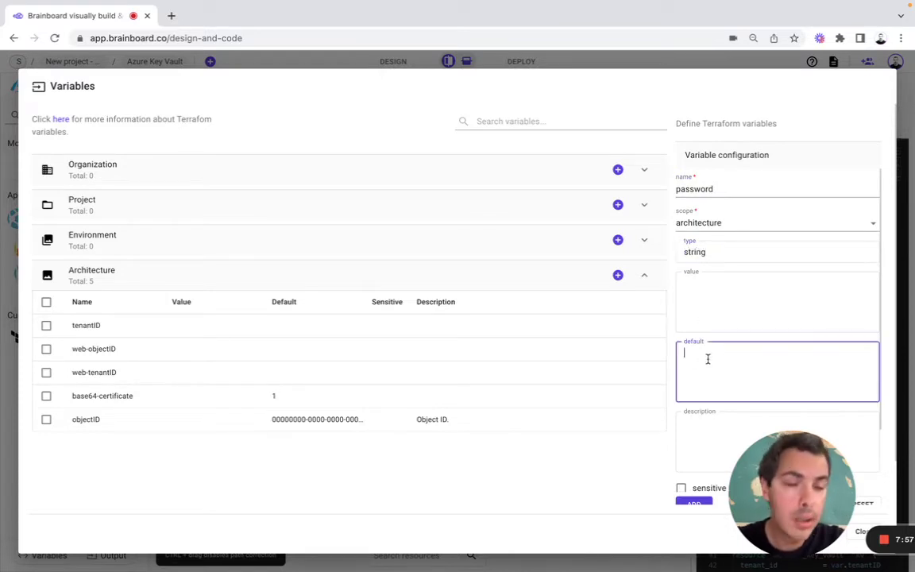
key("super+Tab")
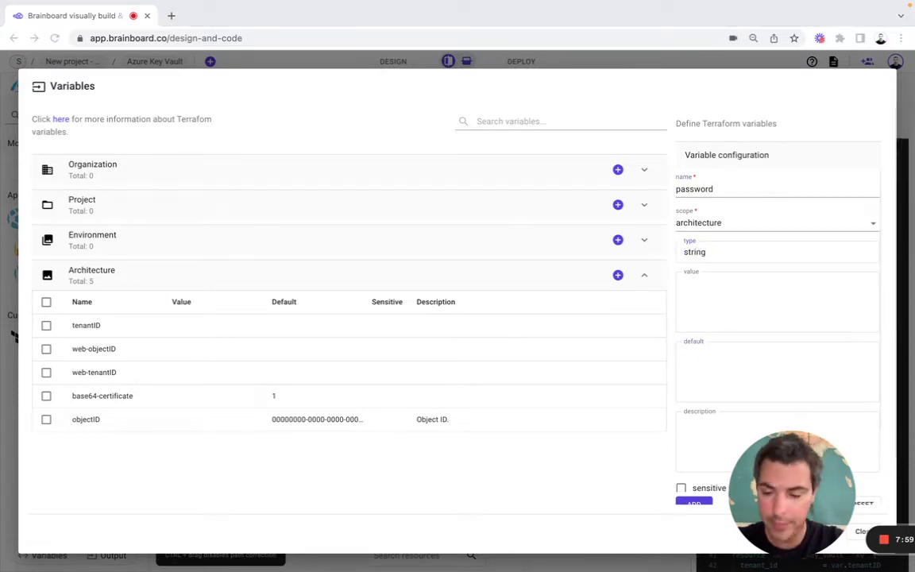
left_click(707, 384)
type("1111111")
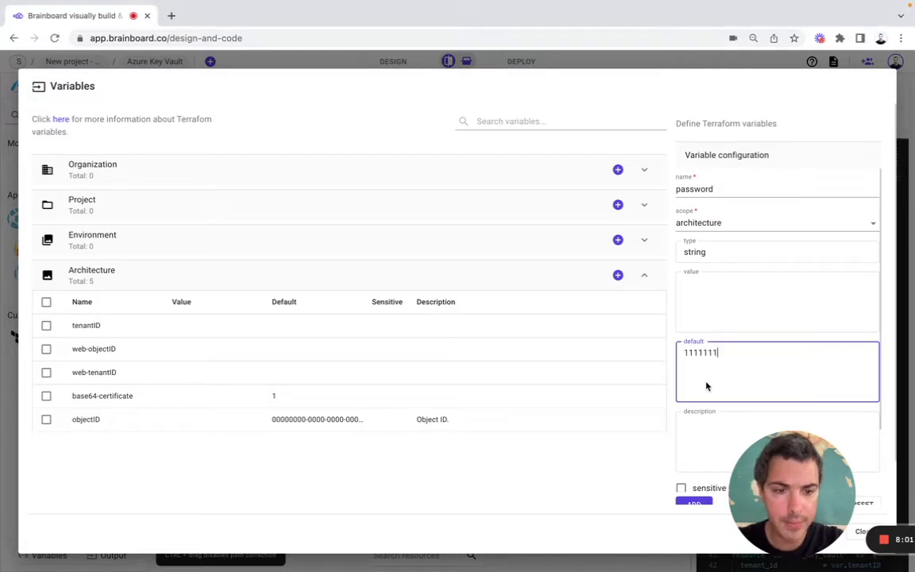
left_click(696, 504)
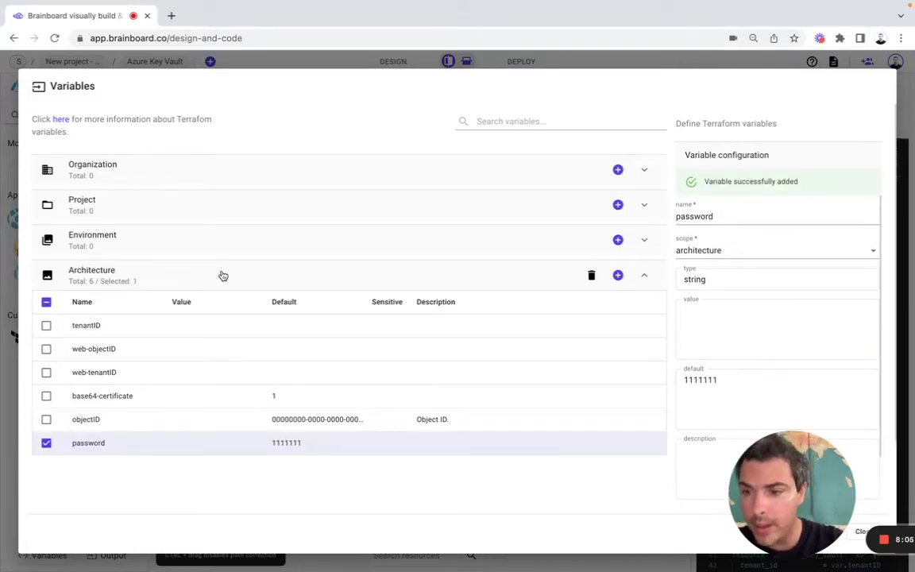
Step: Start a new architecture-scoped variable named prefix with type string and default brainboard
key("super+Tab")
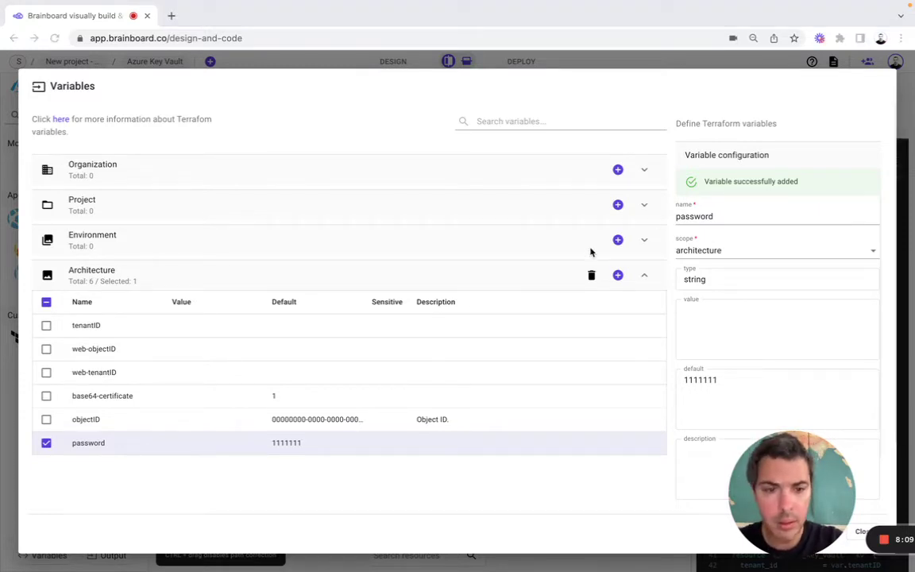
left_click(618, 275)
type("prefix")
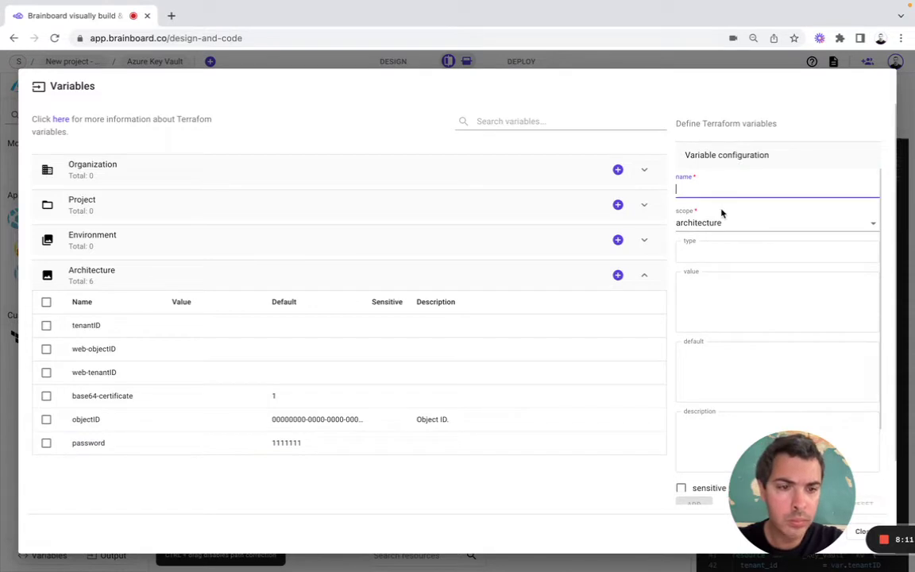
left_click(707, 251)
type("string")
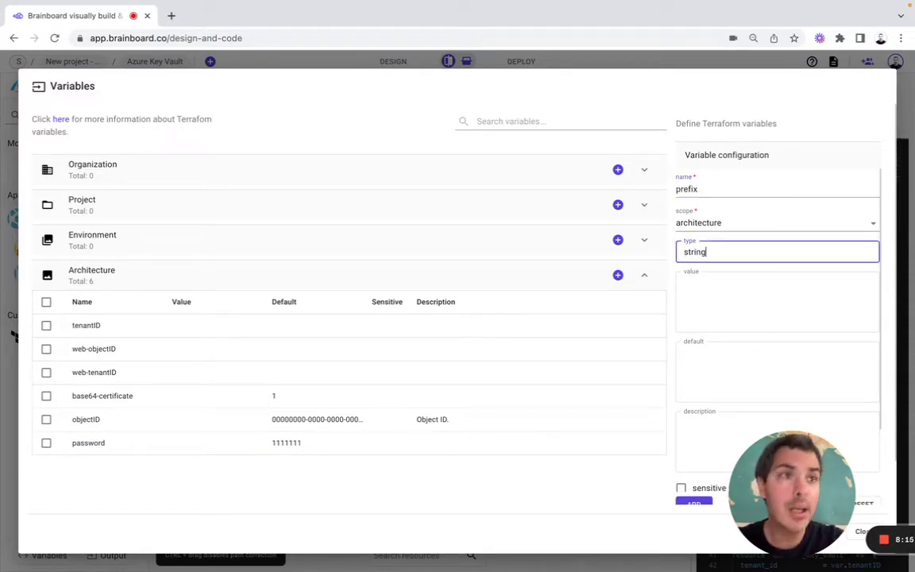
left_click(698, 350)
type("br")
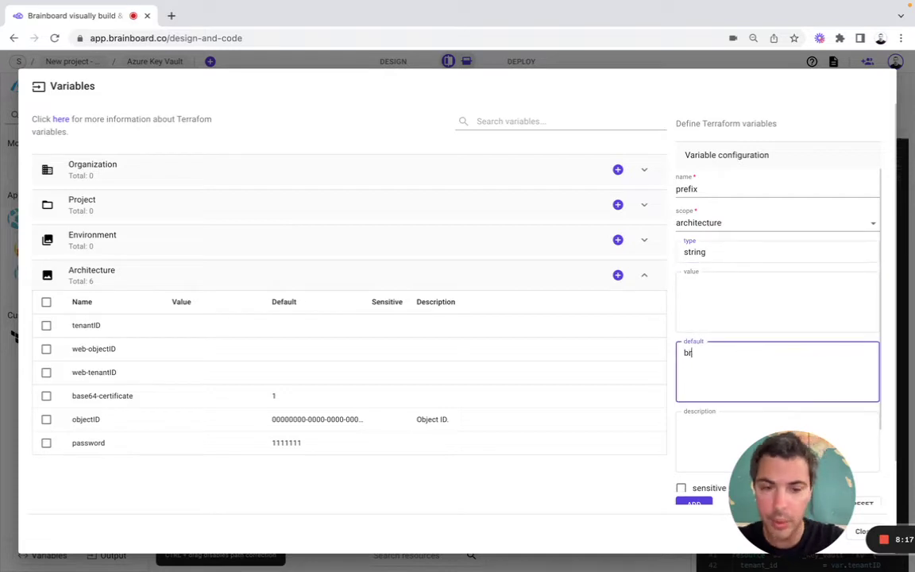
type("ainboard")
Step: Give the prefix variable the description "The prefix used for all resources." and add it to the architecture
left_click(700, 444)
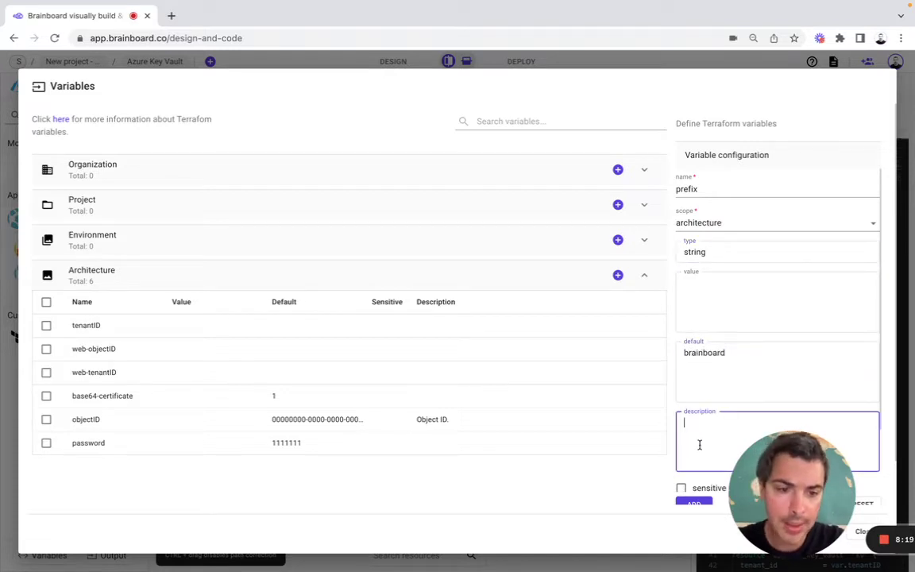
left_click(792, 493)
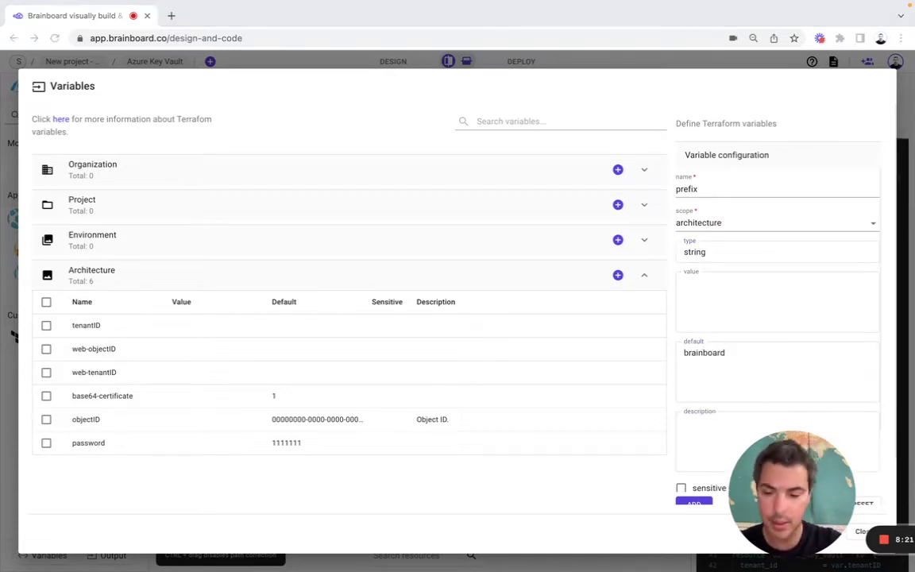
left_click(699, 450)
type("The prefix used for all resources.")
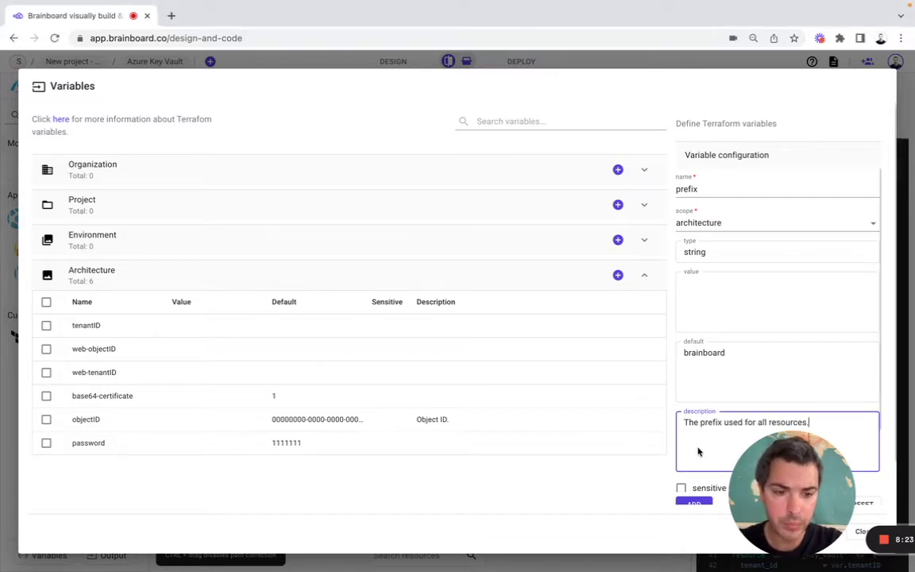
left_click(694, 501)
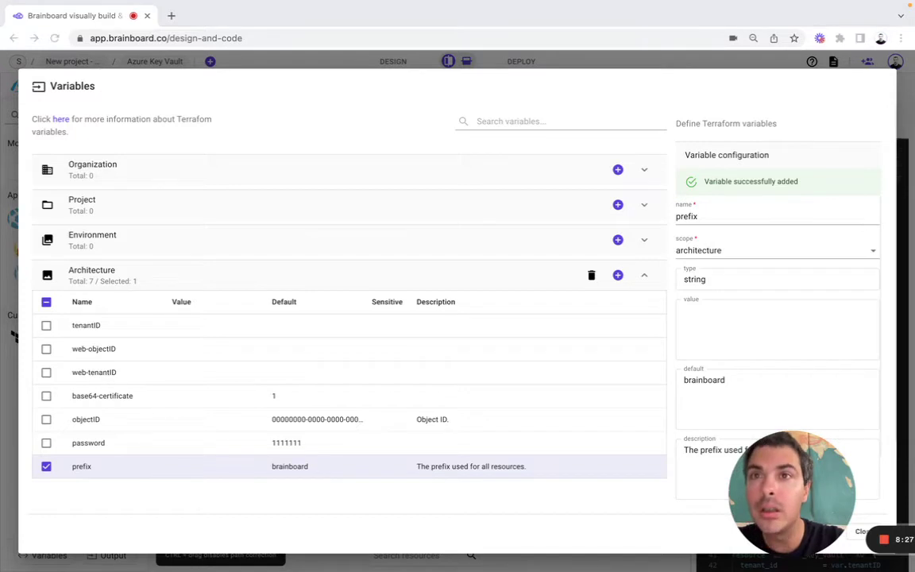
left_click(90, 325)
left_click(730, 253)
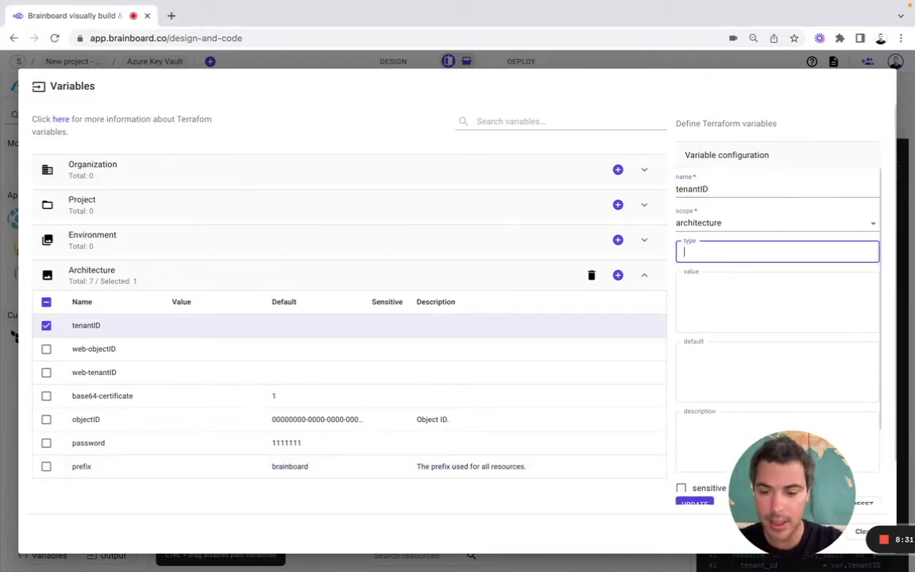
left_click(716, 373)
key("super+v")
Step: Give the tenantID variable the description "Tenant ID" and save the update
left_click(709, 451)
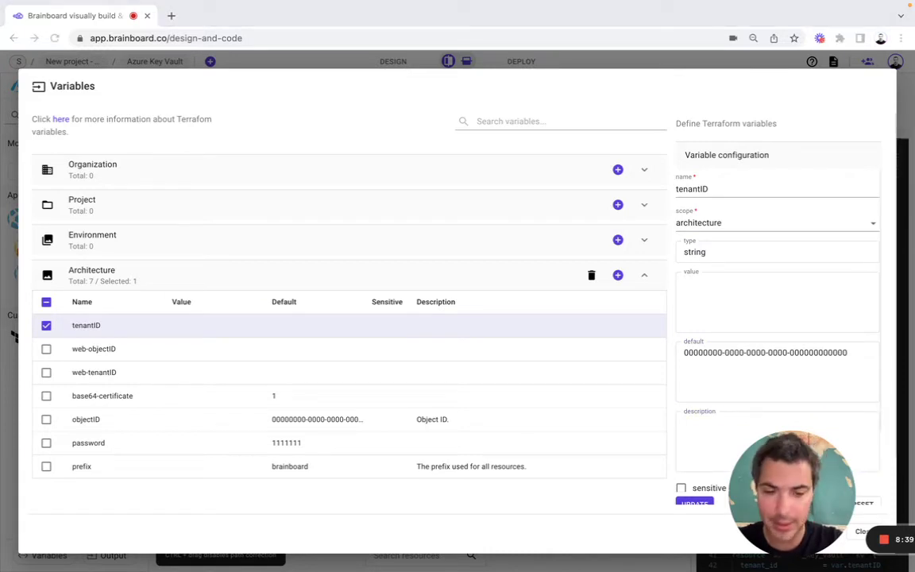
left_click(704, 436)
type("Tenant ID.")
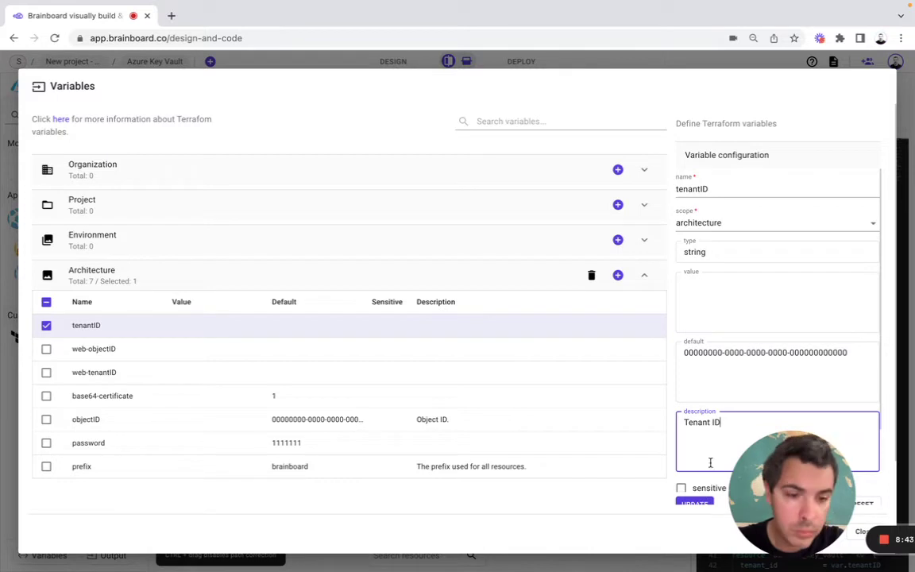
left_click(700, 502)
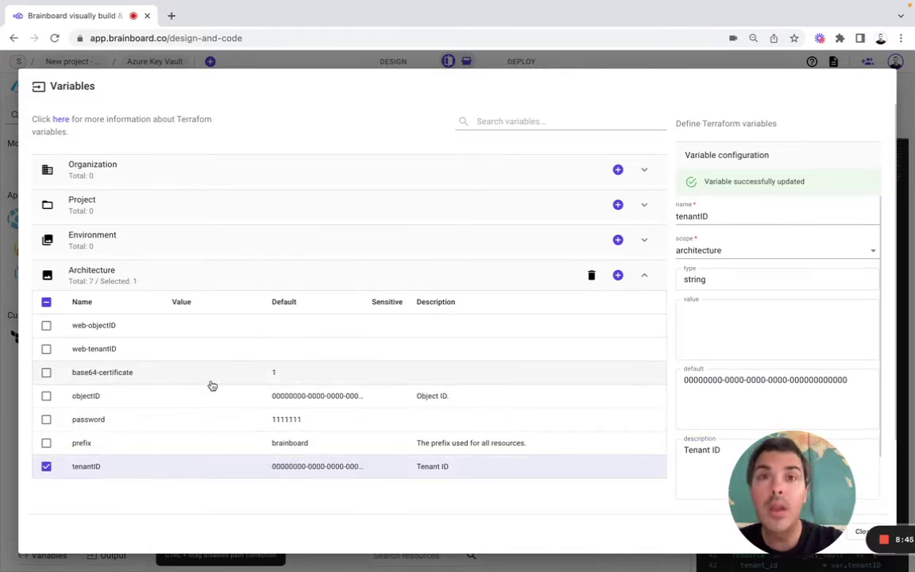
left_click(102, 328)
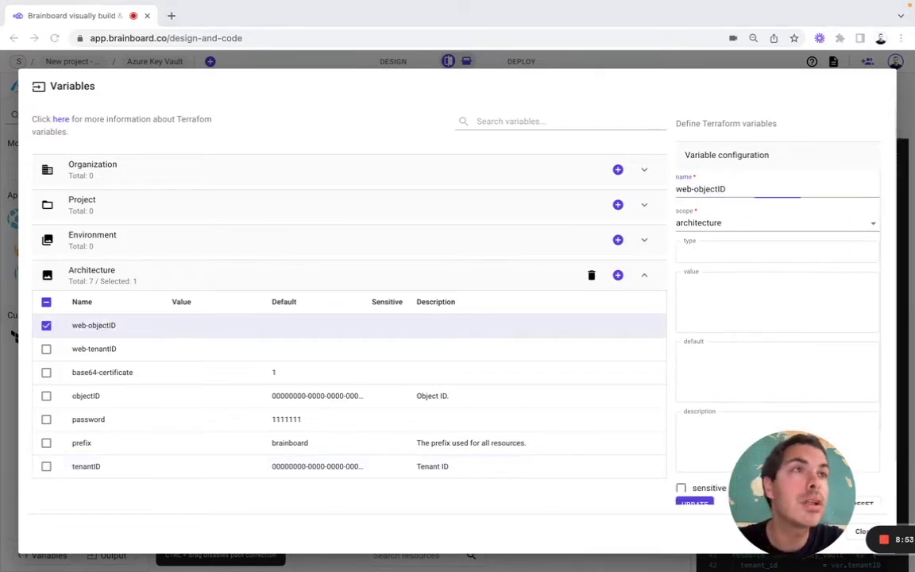
left_click(745, 252)
type("string")
left_click(719, 347)
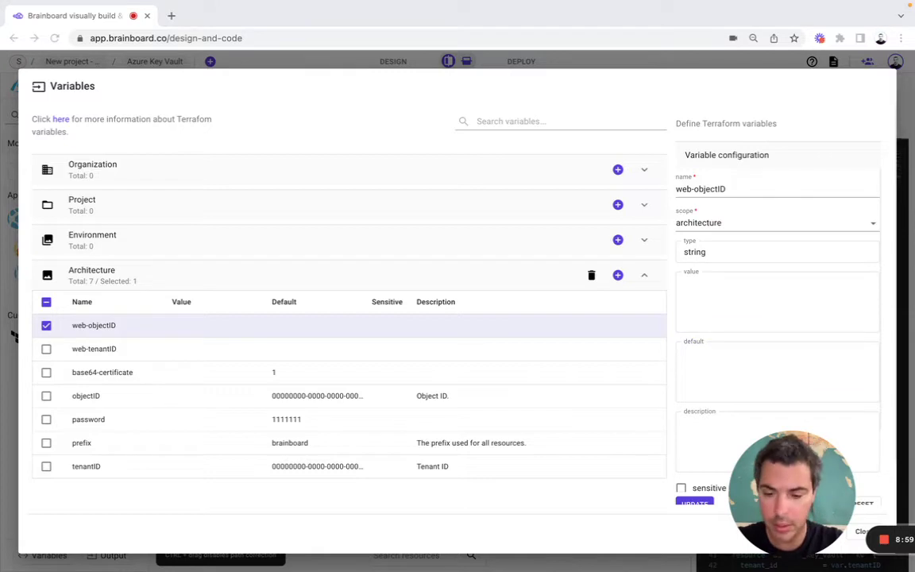
left_click(707, 376)
key("ctrl+v")
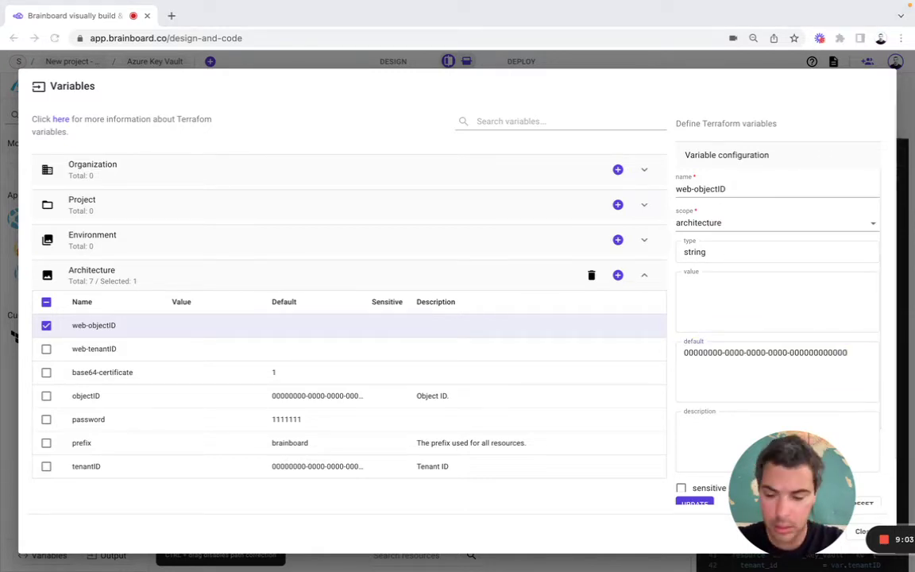
Step: Give the web-objectID variable the description "Object ID for web service principal." and save the update
left_click(731, 379)
left_click(695, 429)
type("Object ID for web service principal.")
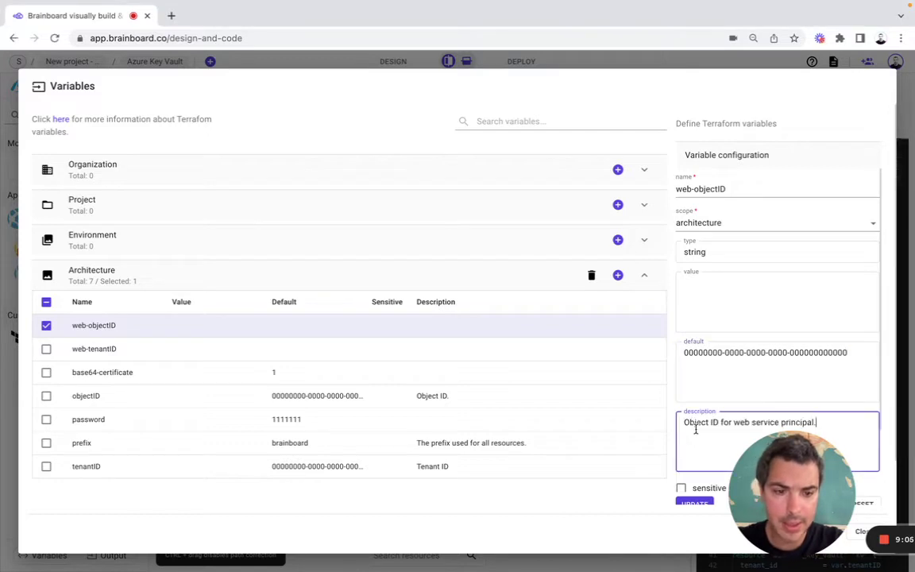
left_click(695, 504)
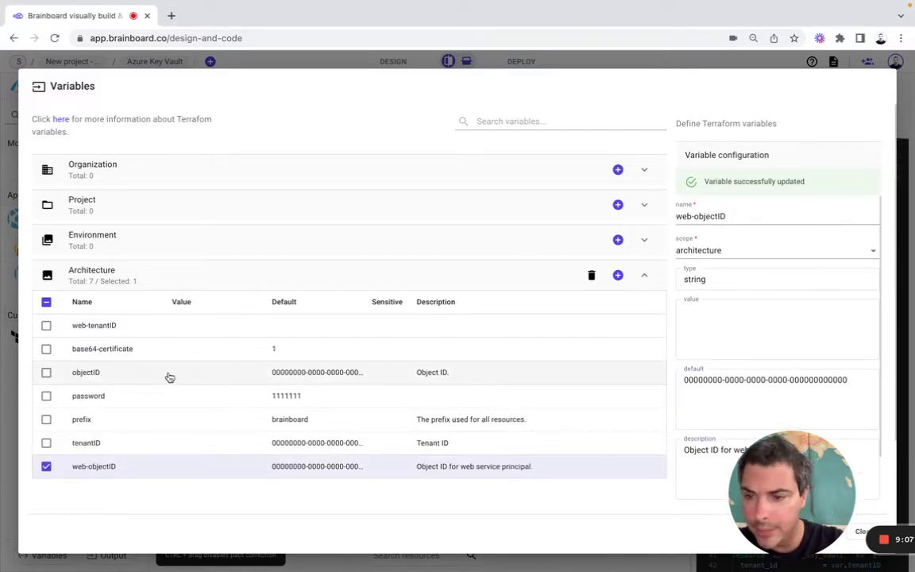
left_click(102, 326)
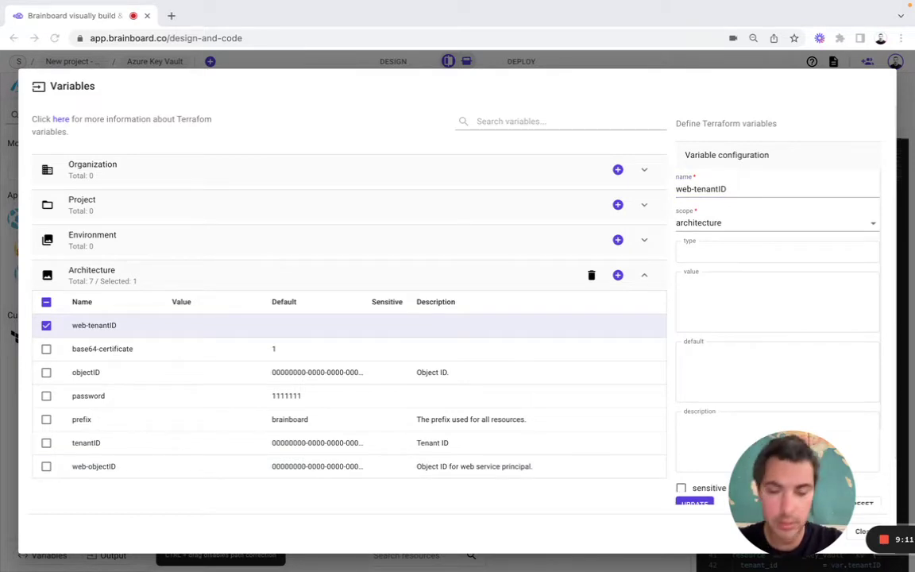
left_click(710, 252)
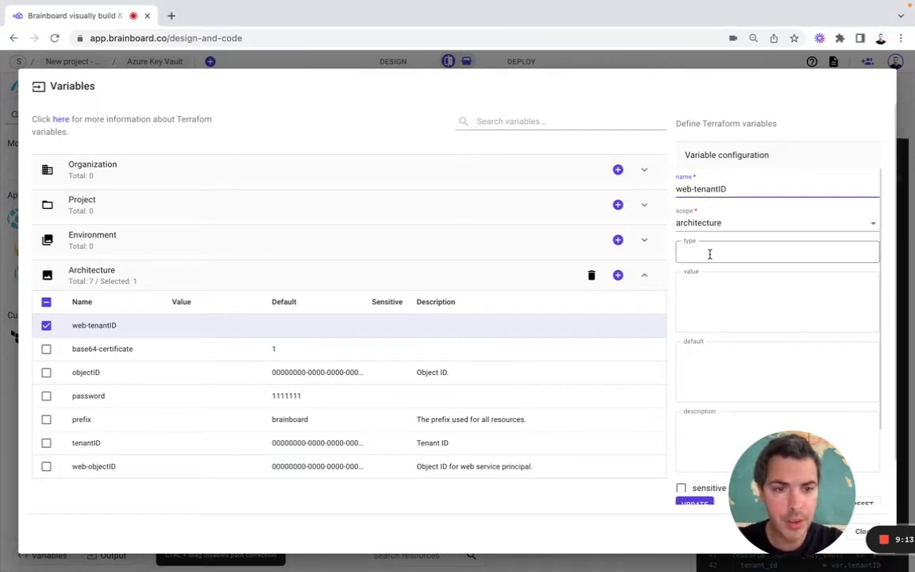
type("string")
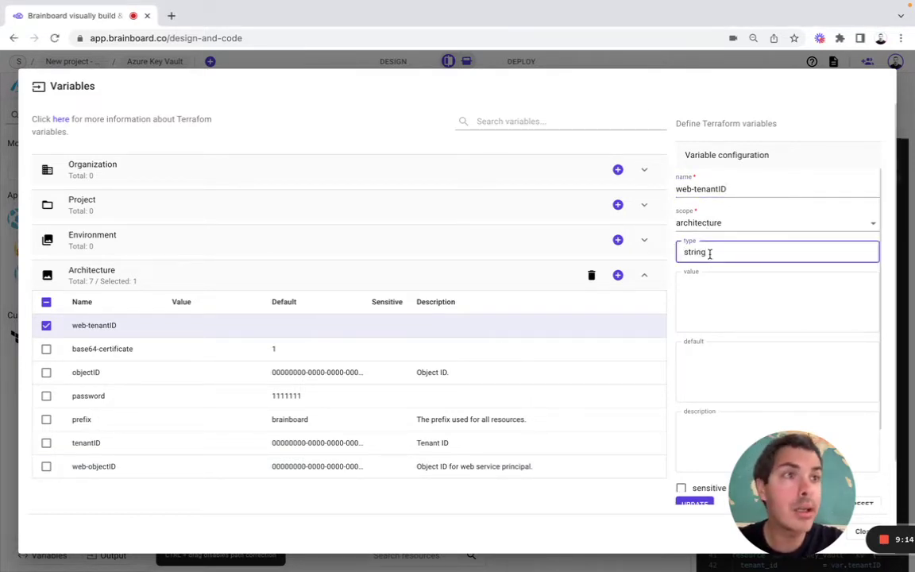
left_click(713, 355)
key("super+Tab")
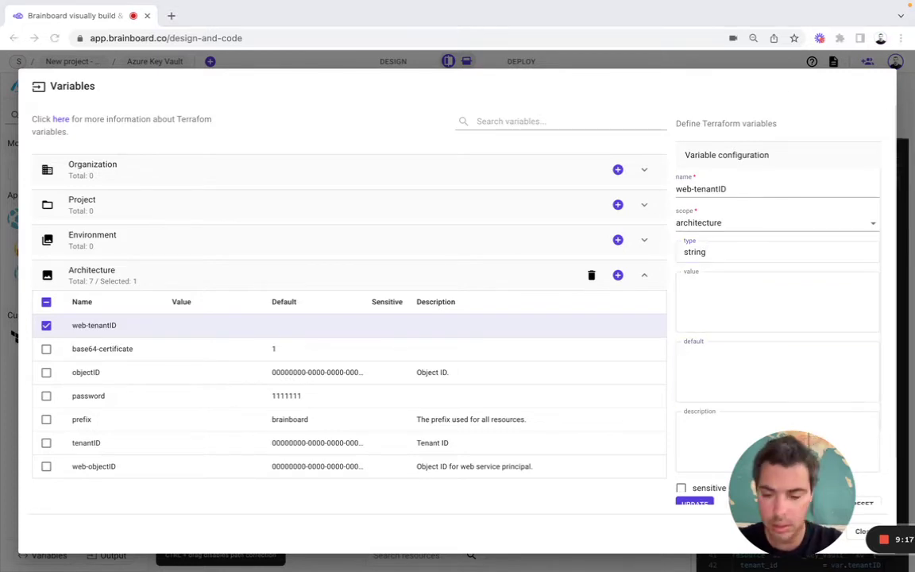
left_click(703, 373)
key("super+v")
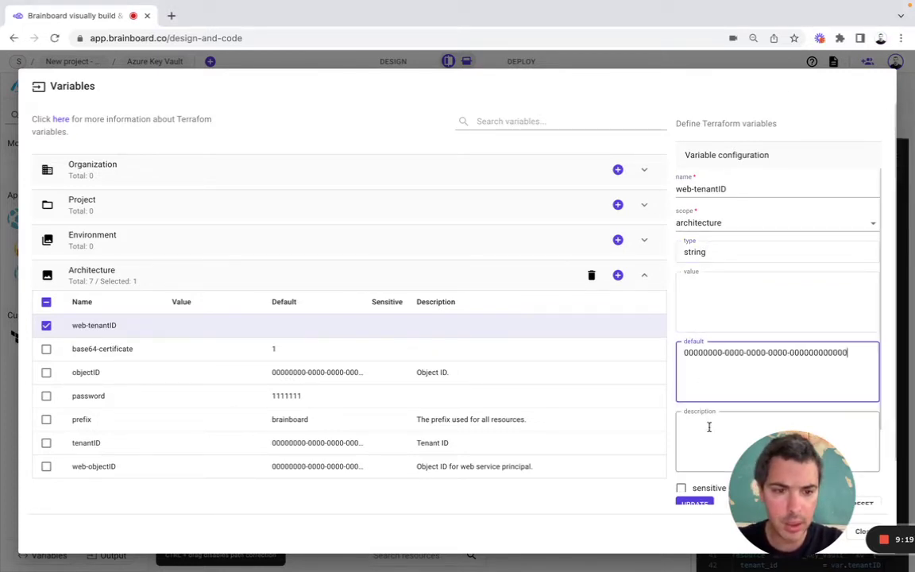
Step: Give the web-tenantID variable the description "Tenant ID for web service principal." and save the update
left_click(709, 432)
key("super+Tab")
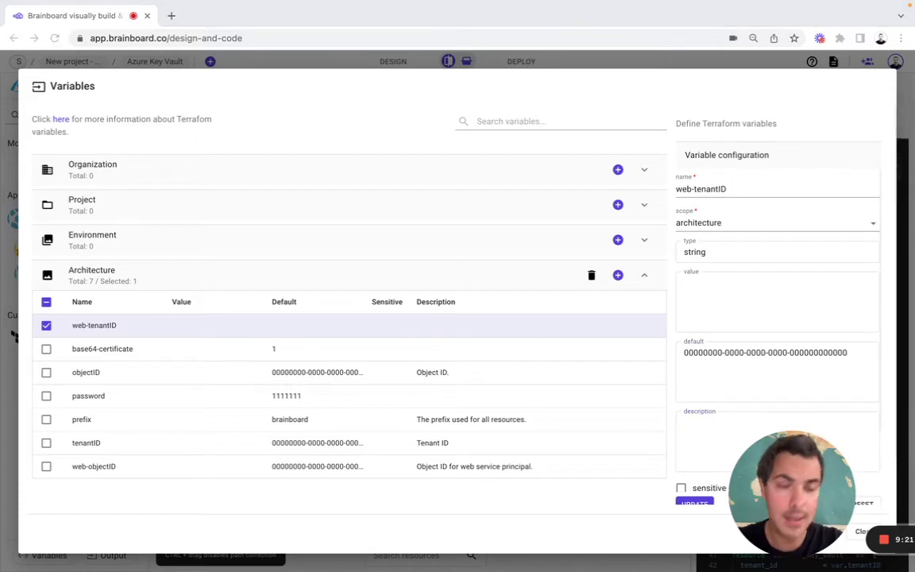
left_click(702, 447)
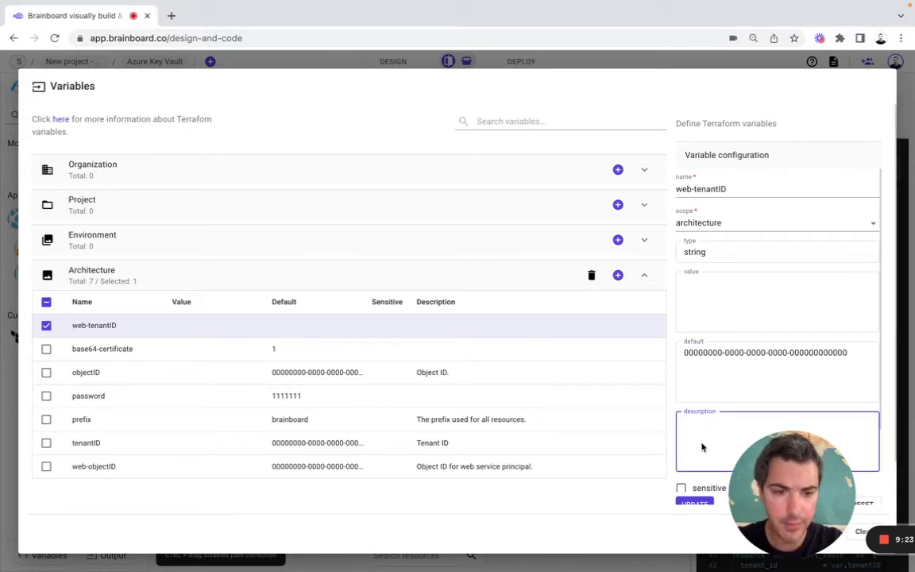
type("Tenant ID for web service principal.")
left_click(695, 504)
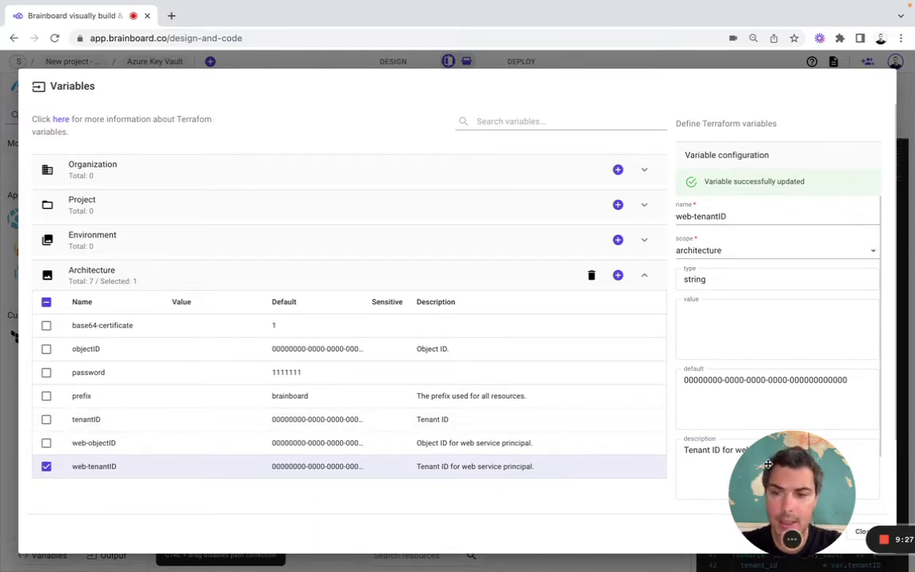
Step: Close the variables dialog and review the generated Terraform code in main.tf beside the diagram
left_click_drag(768, 465, 72, 449)
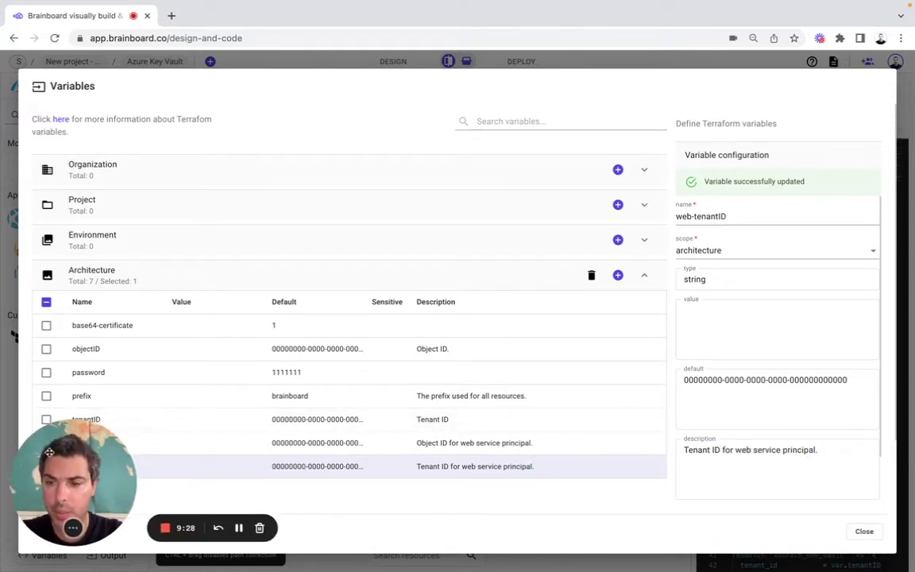
left_click(879, 532)
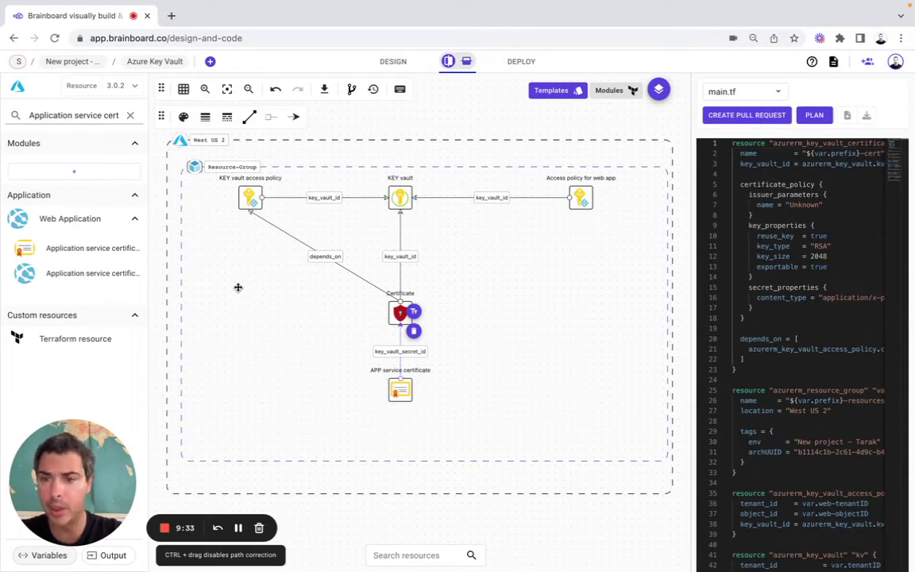
scroll(802, 327, "down", 6)
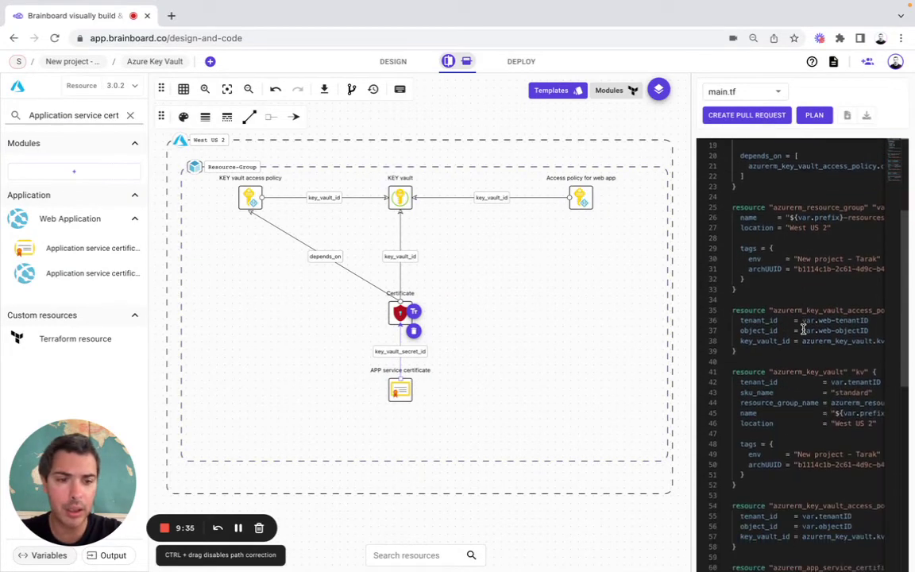
scroll(804, 329, "up", 5)
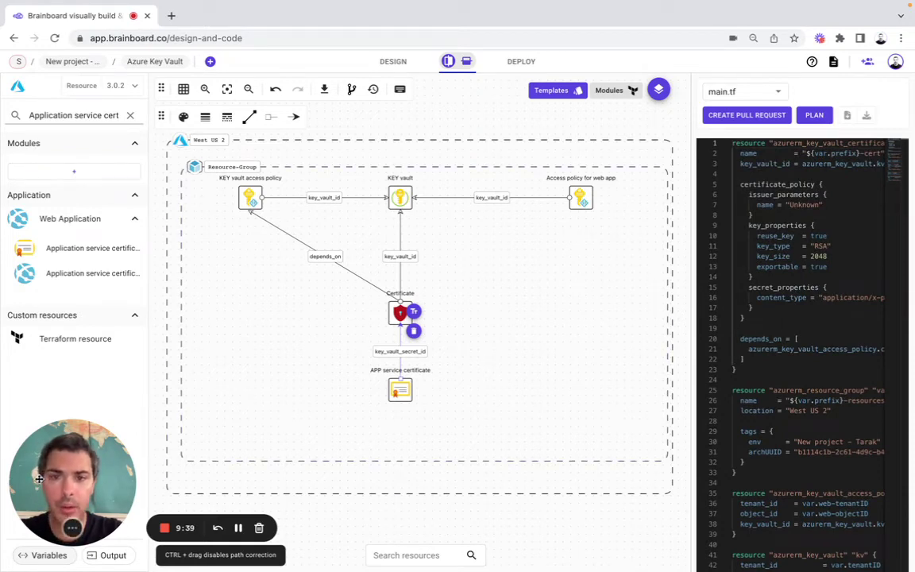
left_click(238, 528)
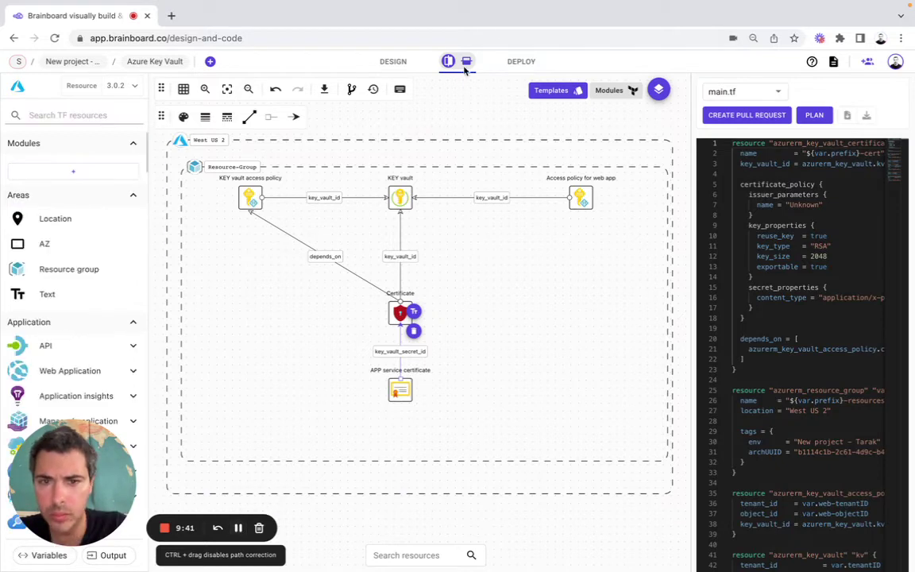
Step: Switch to the deployment view and display the providers.tf file
left_click(520, 61)
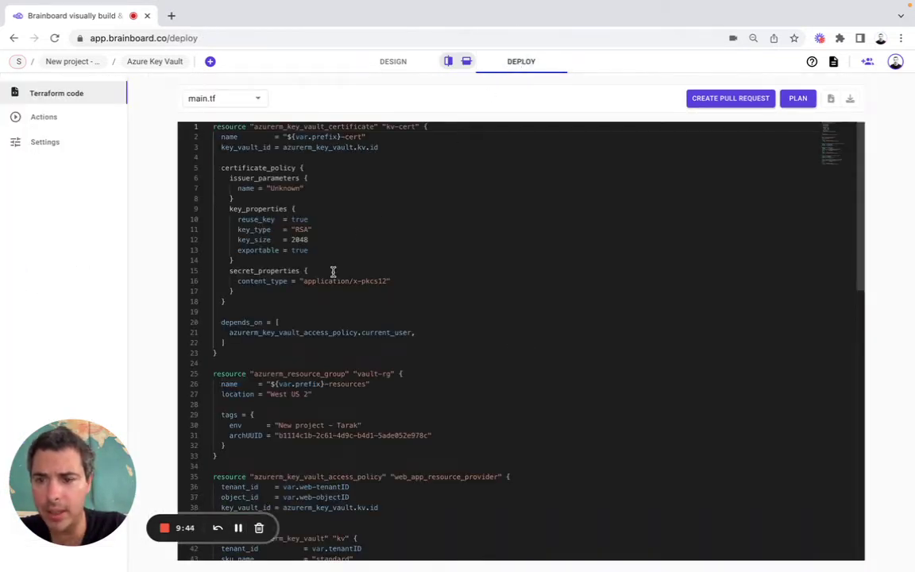
left_click(241, 100)
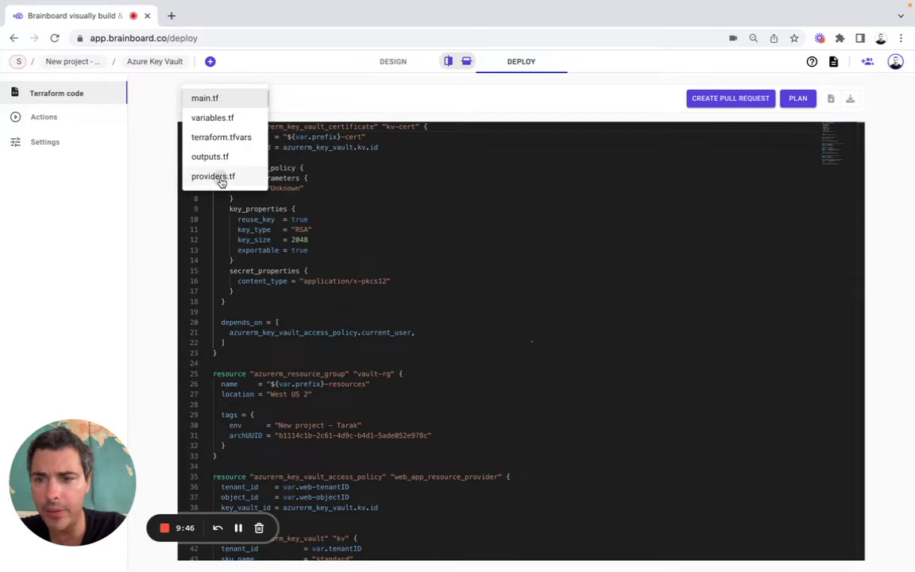
left_click(219, 176)
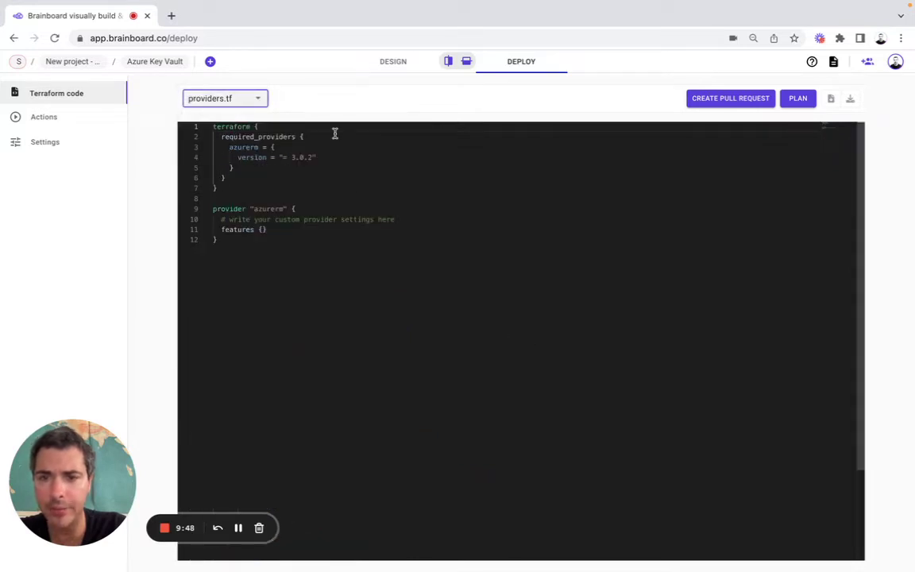
Step: Return to the design view, inspect the custom Terraform provider definition for Microsoft Azure RM, and close it without adding anything
left_click(394, 62)
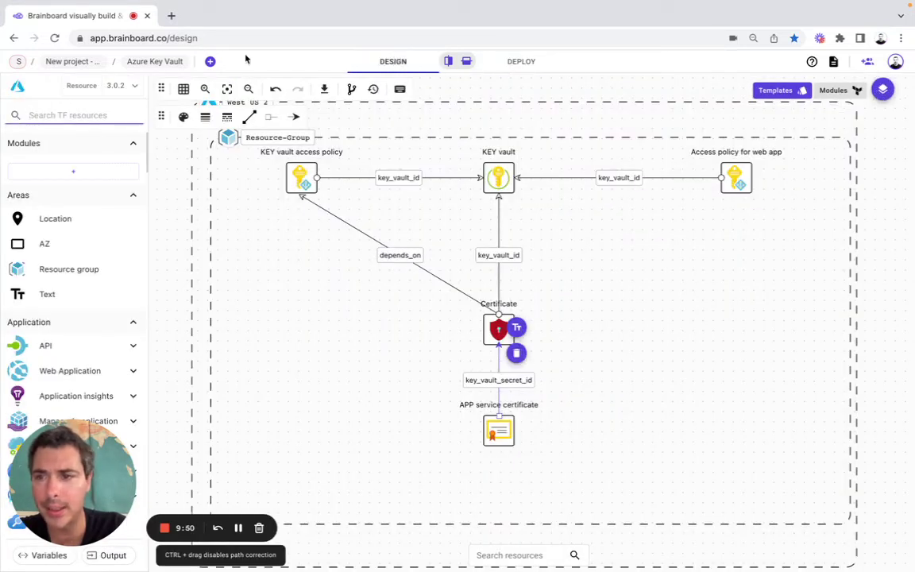
left_click(17, 85)
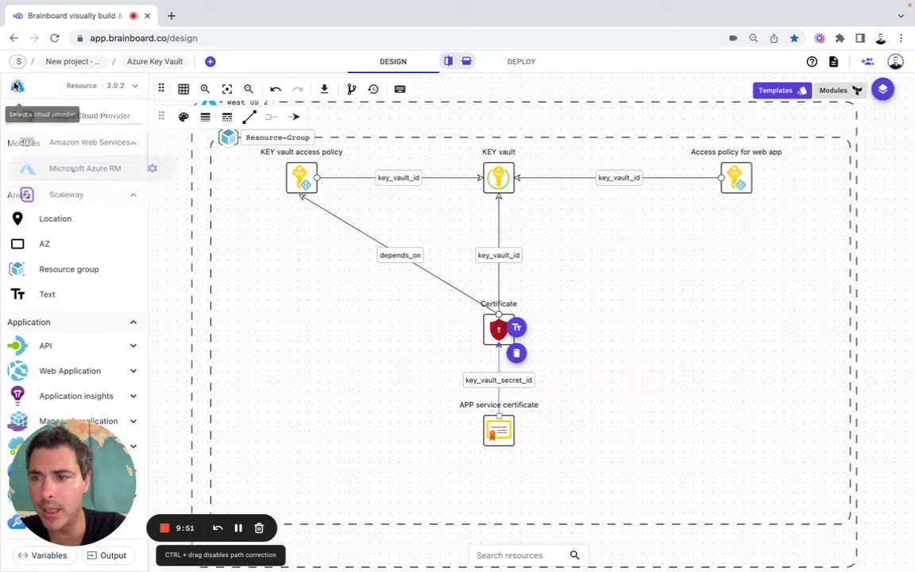
left_click(159, 176)
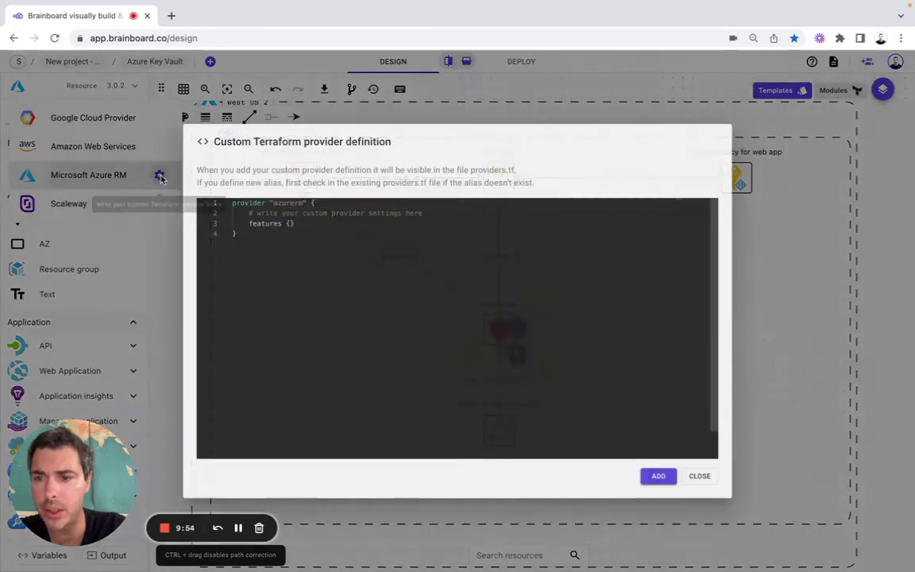
left_click(700, 476)
Step: Go back to the deployment view and check the azurerm provider code in providers.tf
left_click(521, 62)
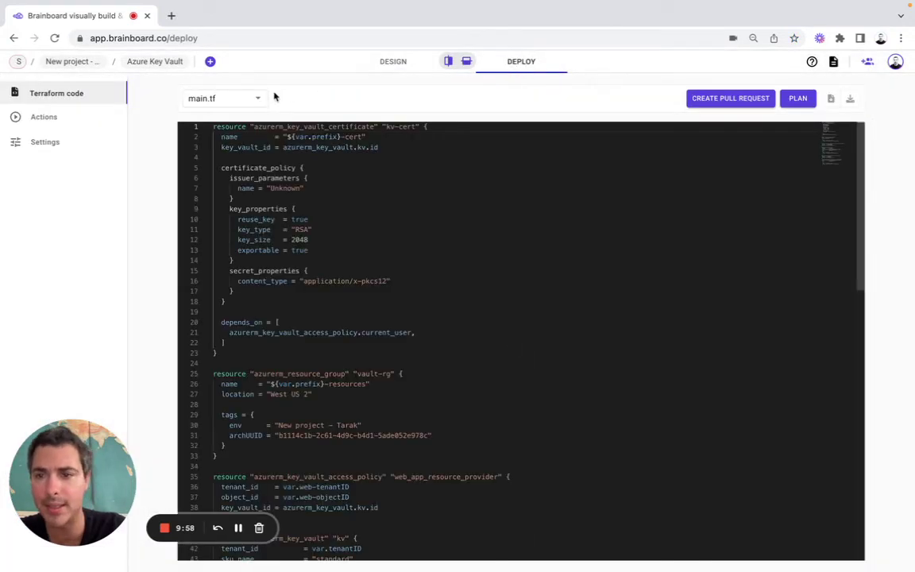
left_click(223, 98)
left_click(212, 179)
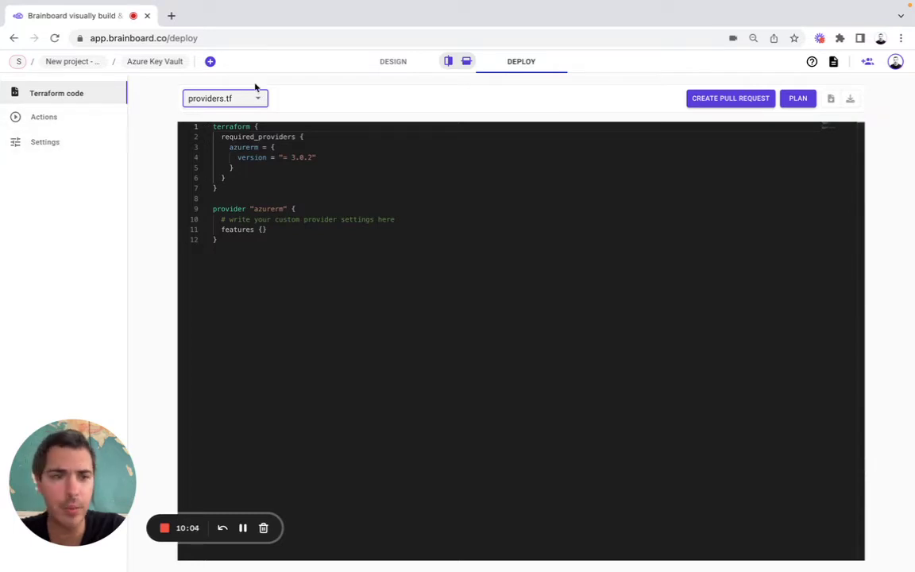
Step: Review the Microsoft Azure RM credentials in the organization's cloud provider settings and open the form for adding a new credential
left_click(895, 62)
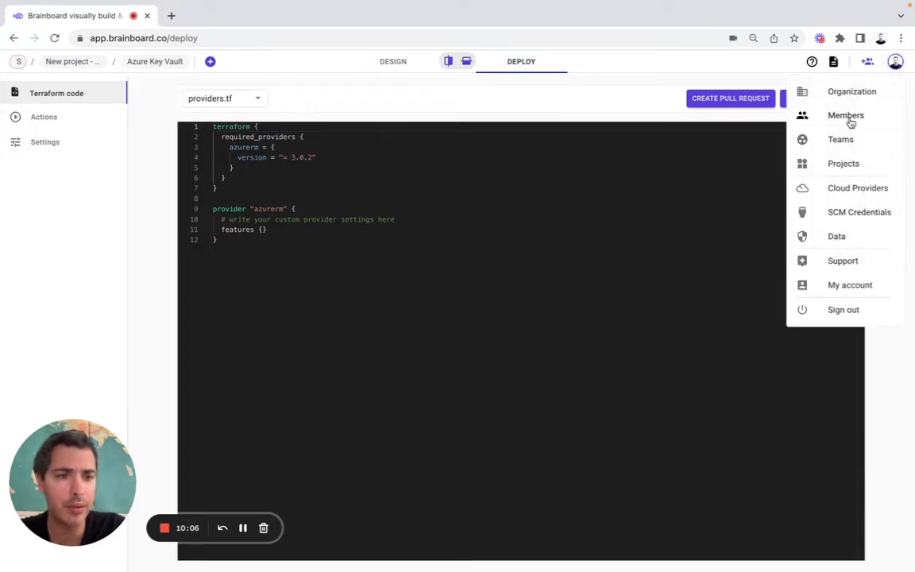
left_click(840, 187)
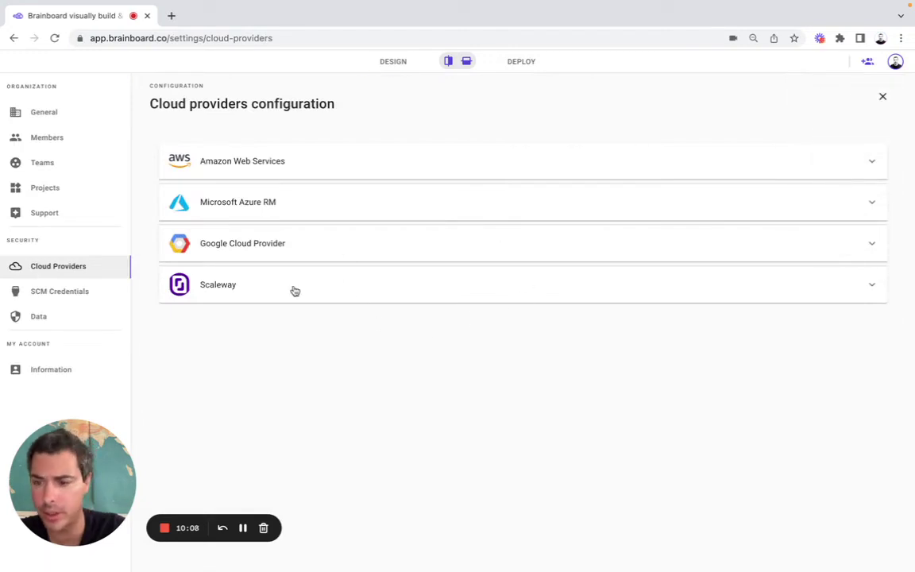
left_click(237, 203)
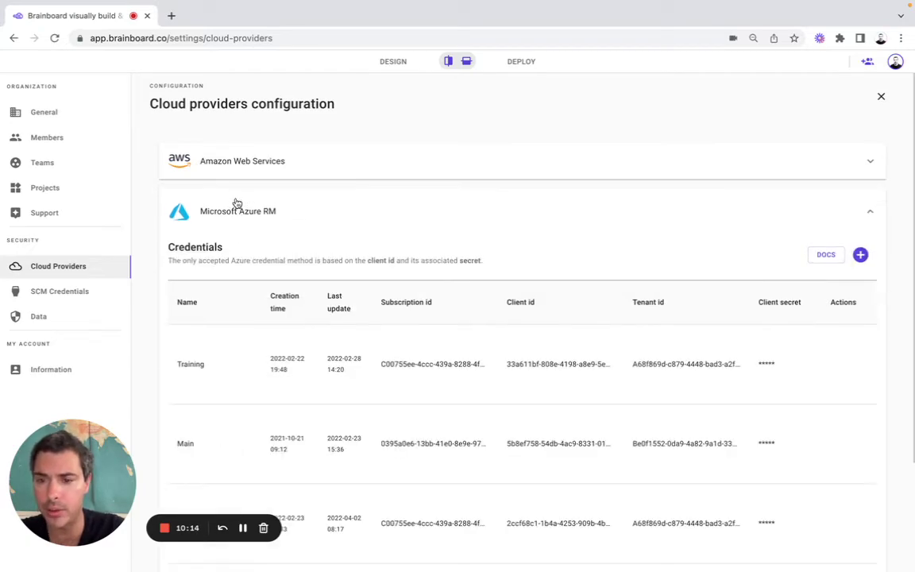
scroll(302, 253, "down", 3)
scroll(302, 254, "up", 3)
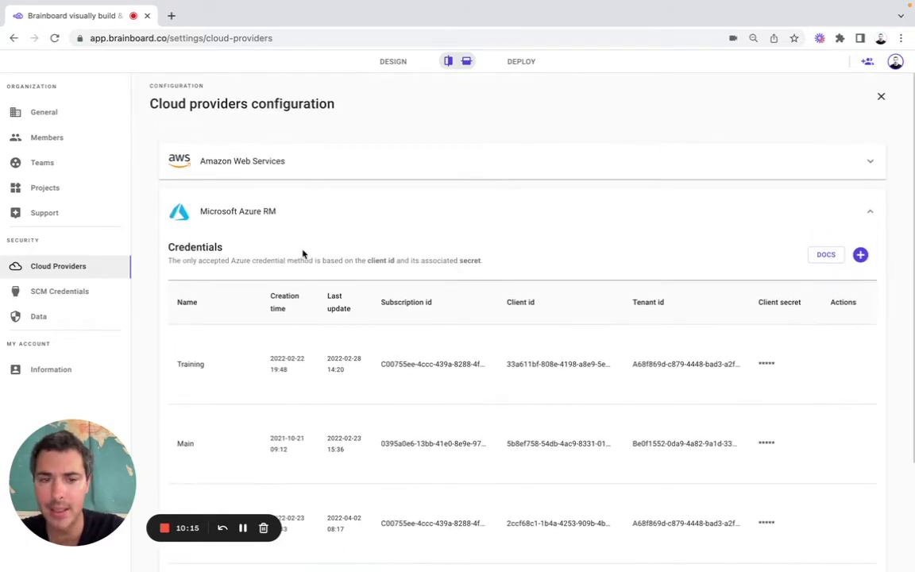
left_click(859, 255)
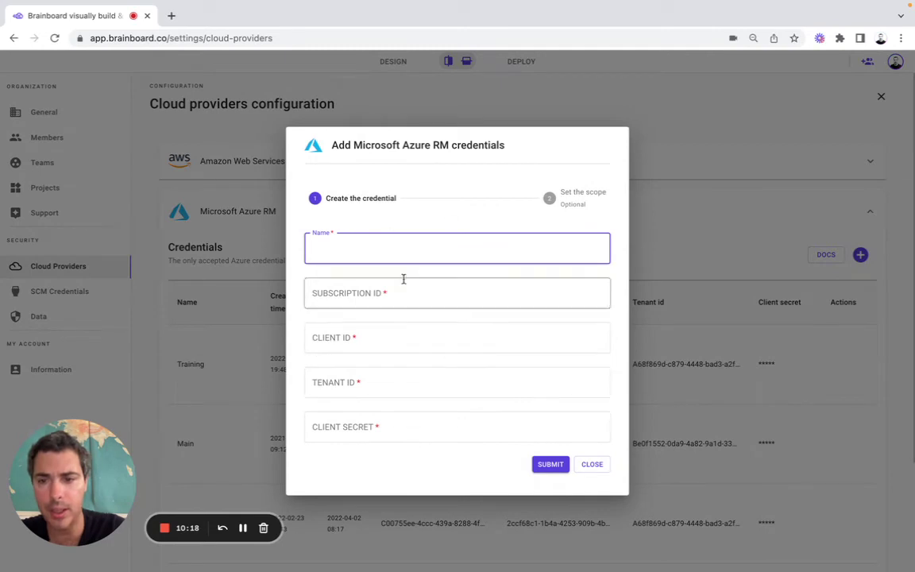
Step: Close the Azure credential form without adding anything and view the organization's source control management credentials
left_click(591, 464)
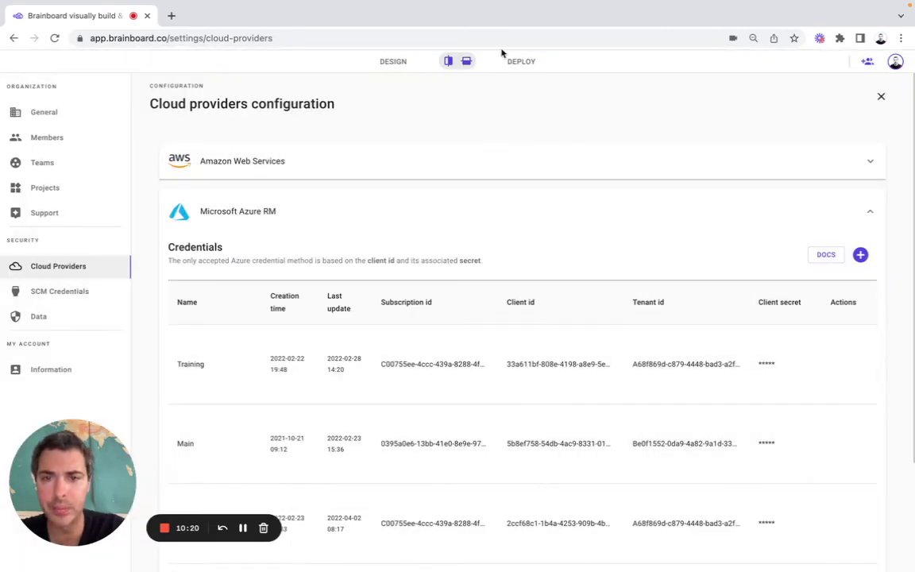
left_click(522, 61)
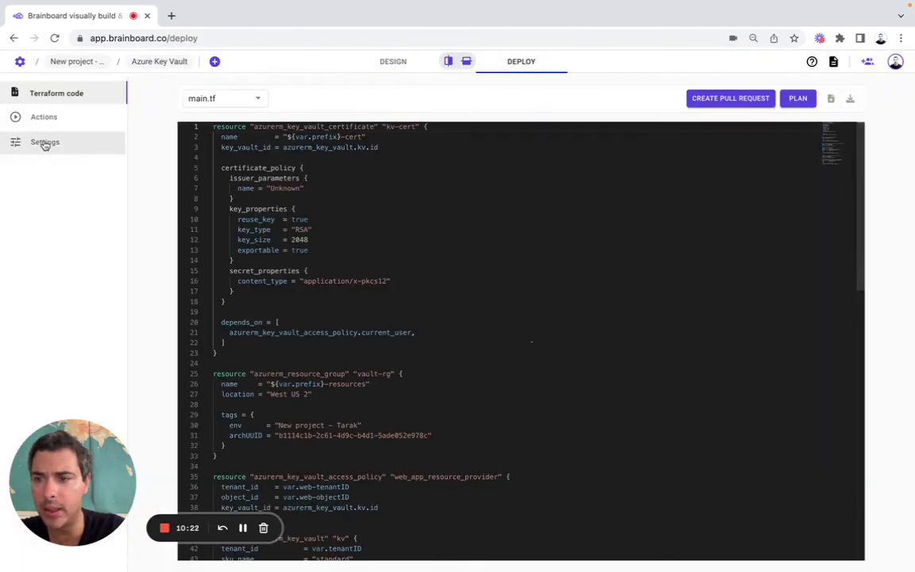
left_click(895, 61)
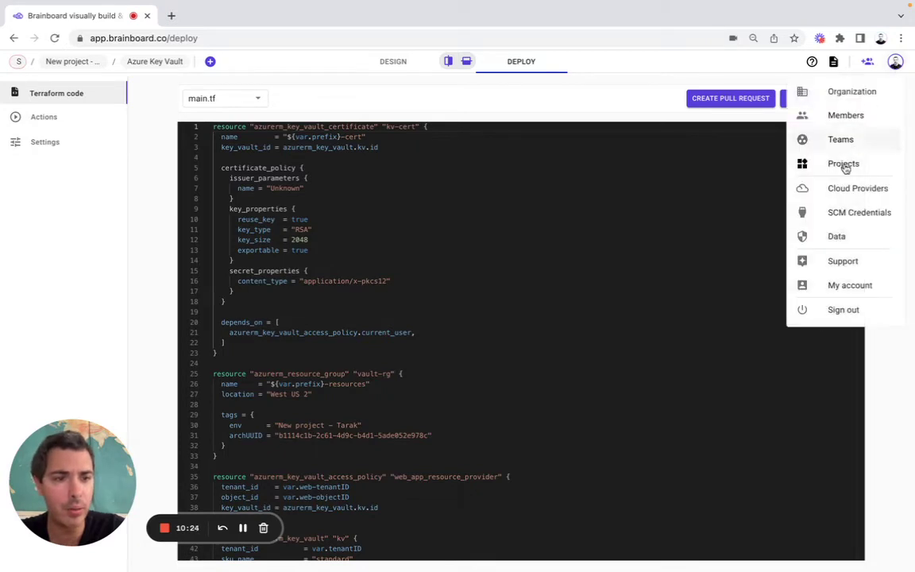
left_click(845, 212)
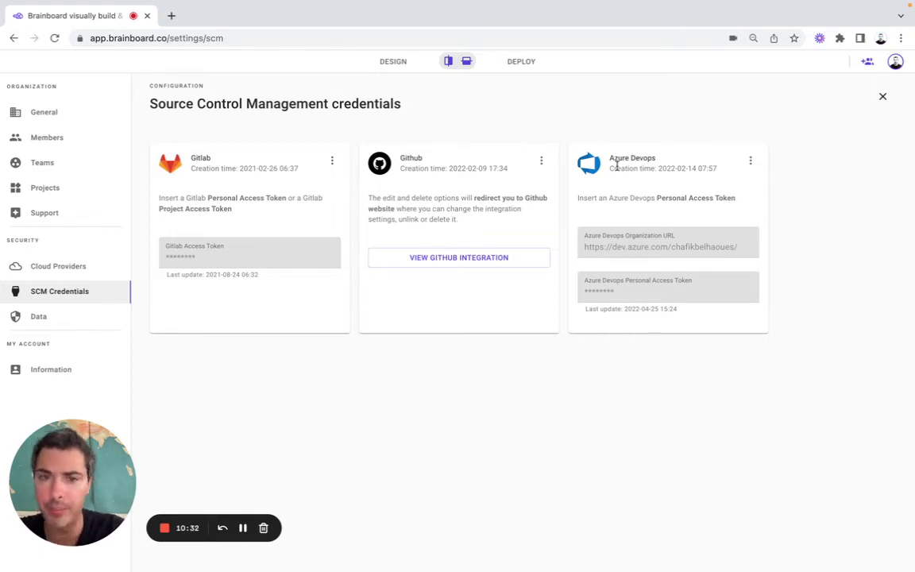
Step: Return to the deployment view and run a Terraform plan on all resources of the Azure Key Vault architecture
left_click(523, 62)
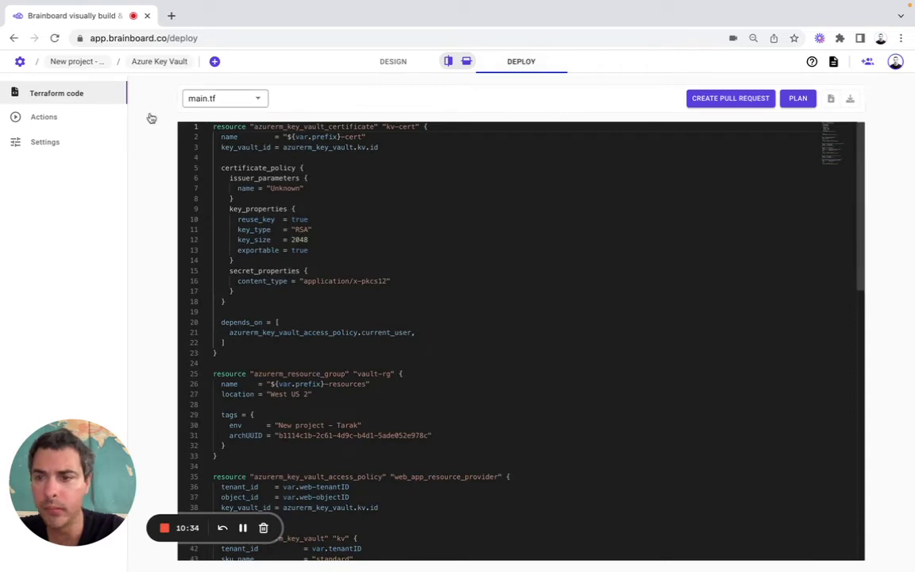
left_click(82, 117)
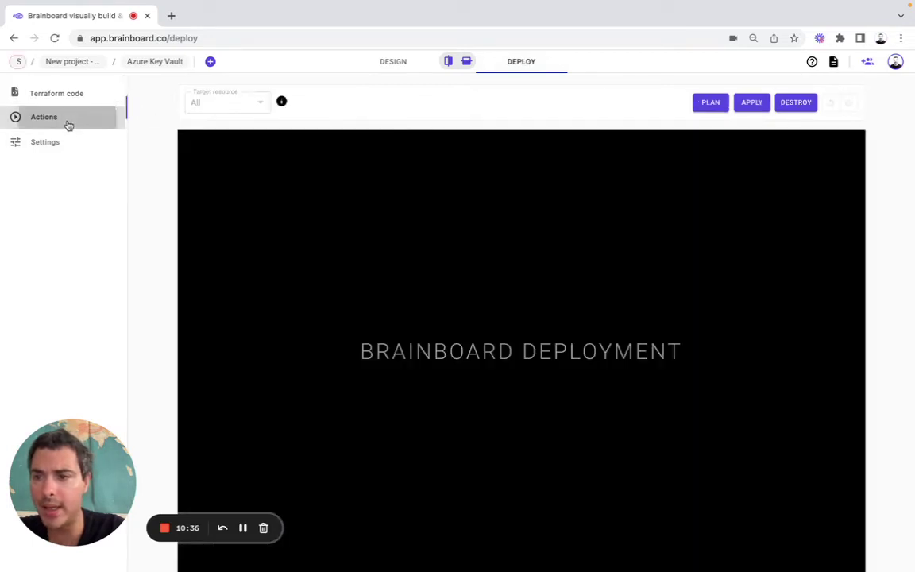
left_click(708, 105)
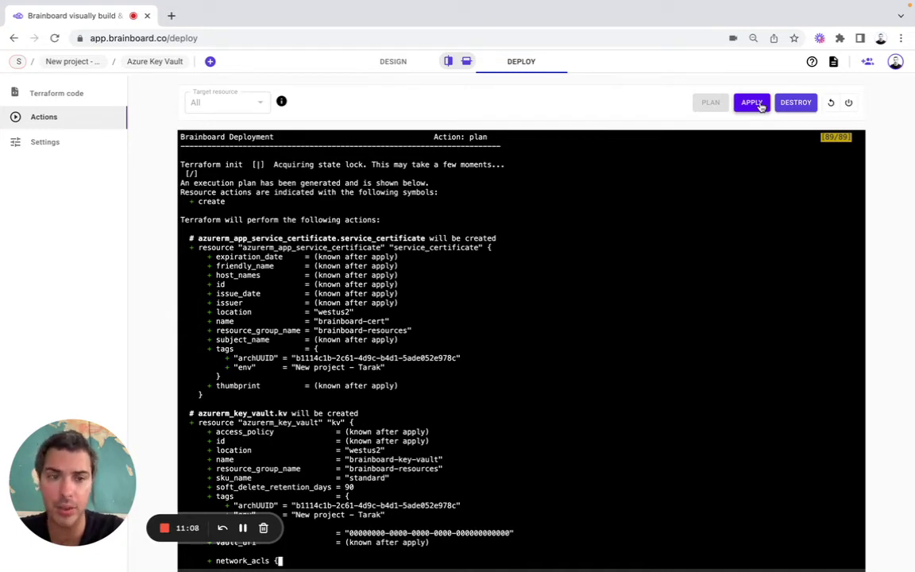
Step: Shut down the ongoing Terraform plan, and inspect the Terraform apply confirmation without launching the deployment
left_click(758, 105)
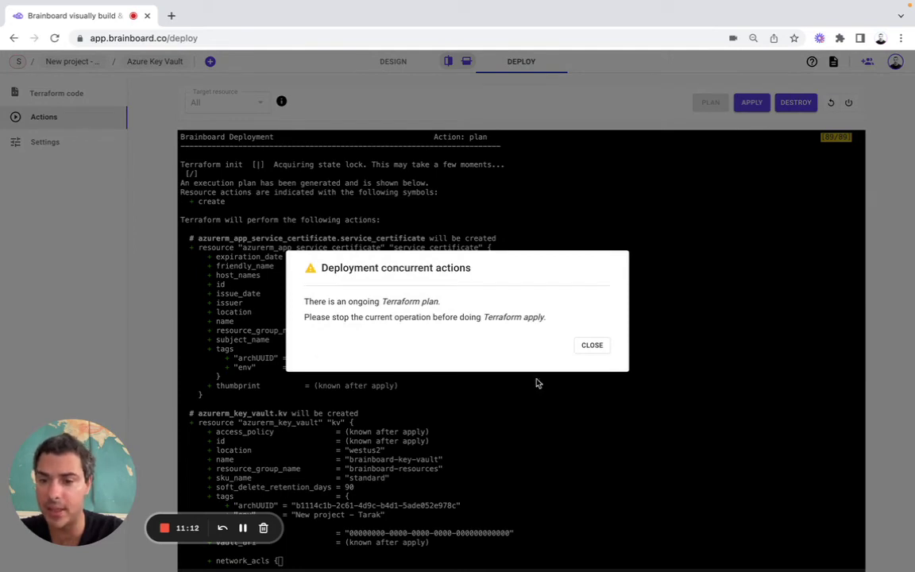
left_click(592, 345)
left_click(850, 104)
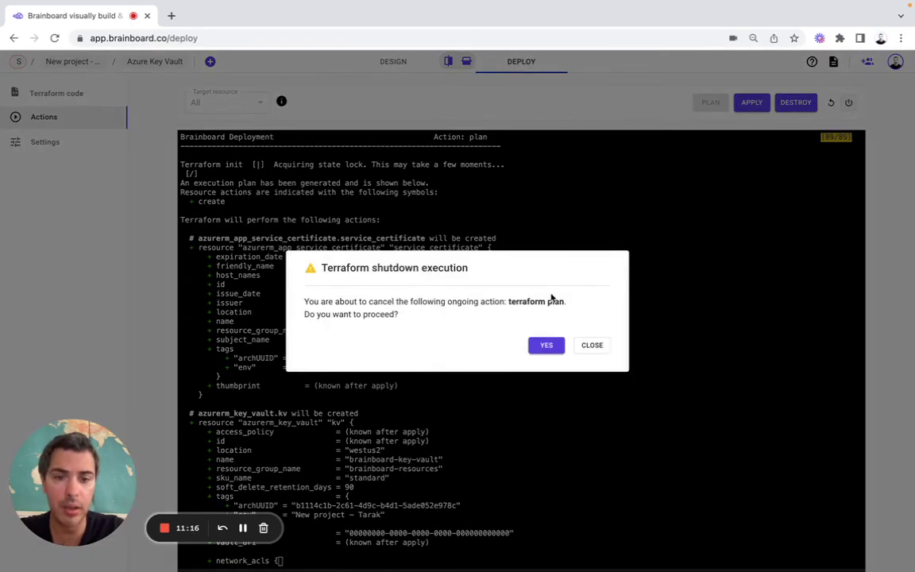
left_click(546, 343)
left_click(751, 103)
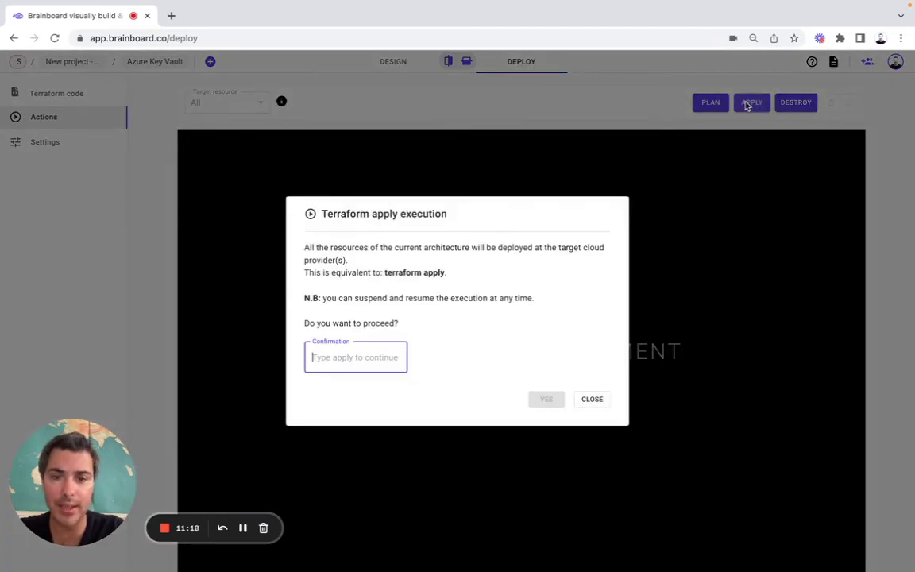
left_click(592, 399)
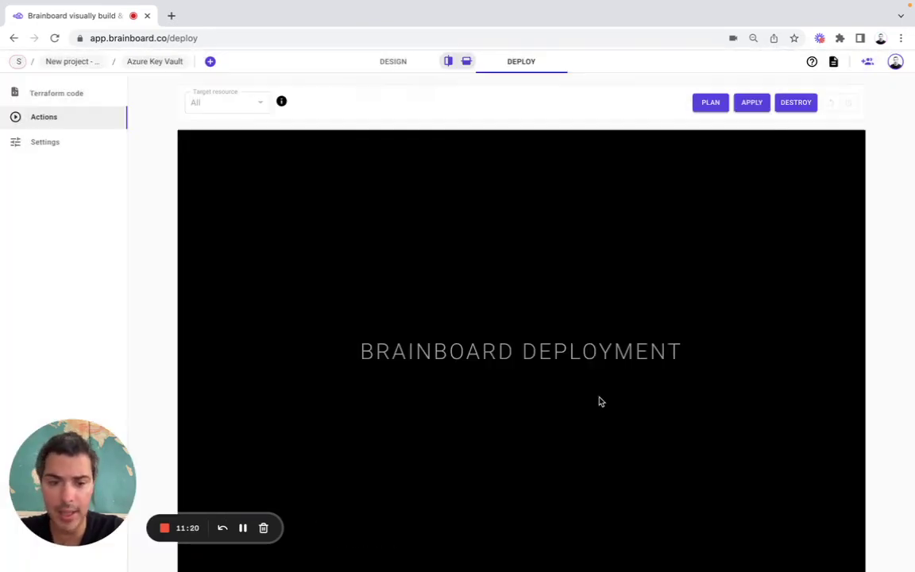
Step: Configure the Git integration with Github as the service and brainboard/brainboard as the project on the master branch, and save it
left_click(47, 150)
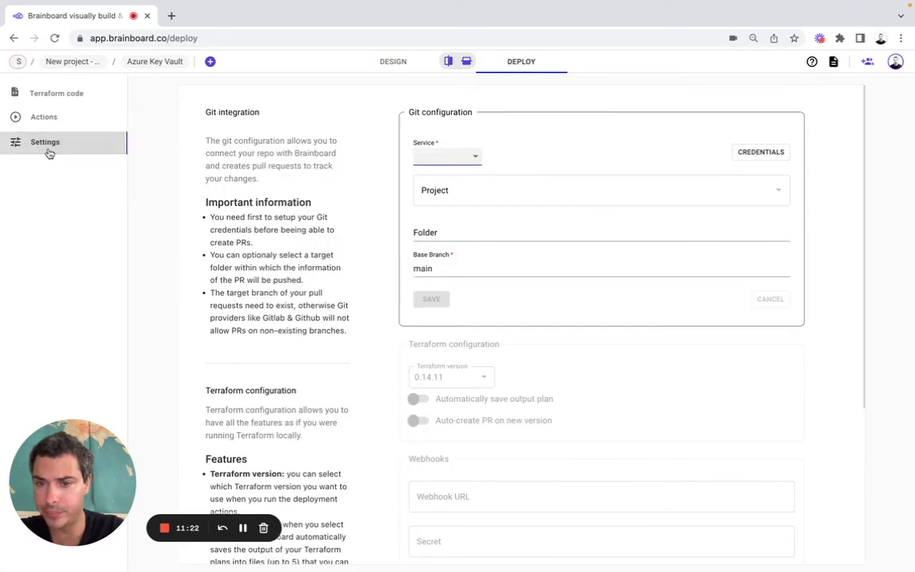
left_click(441, 157)
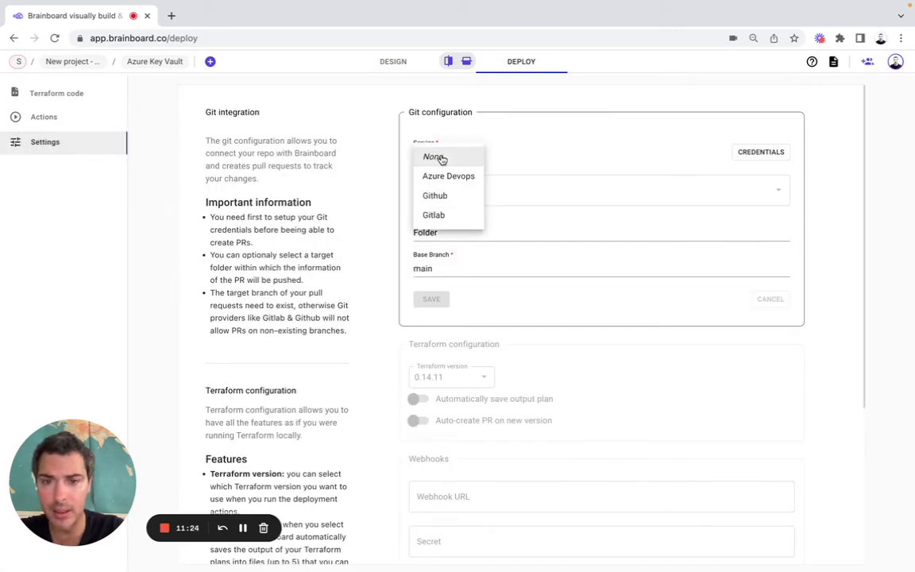
left_click(438, 197)
left_click(616, 189)
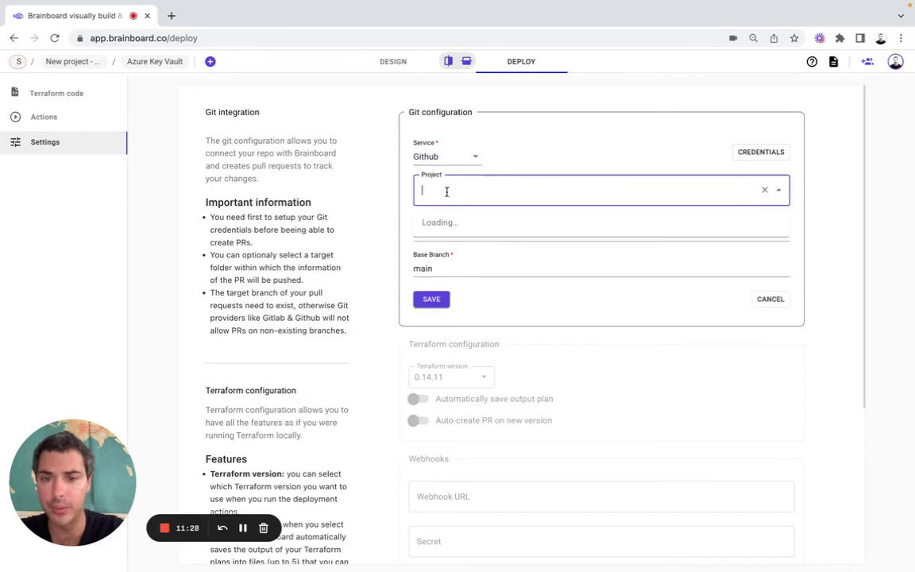
left_click(453, 222)
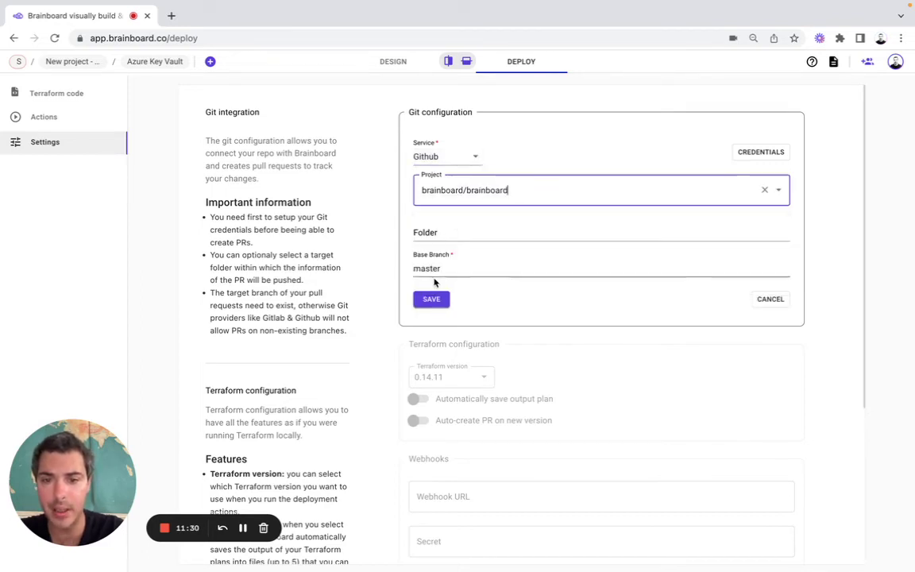
left_click(433, 299)
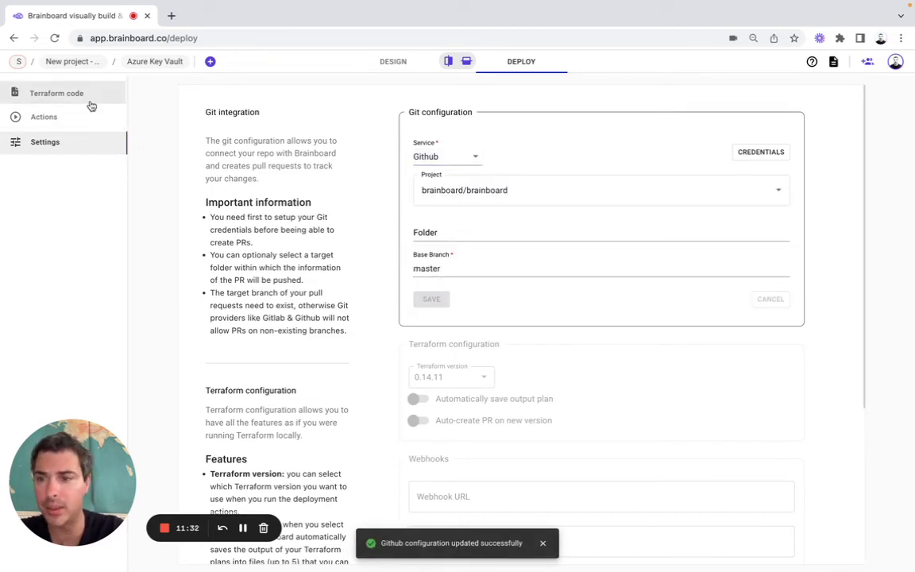
Step: Create a pull request for the Terraform code with the description "use case", keeping the proposed title
left_click(85, 99)
left_click(705, 104)
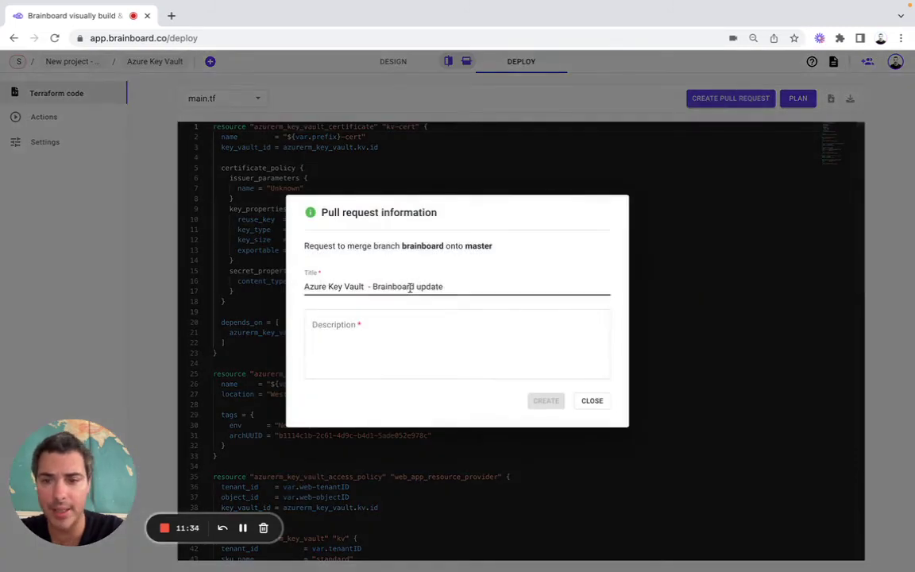
left_click(378, 323)
type("use case")
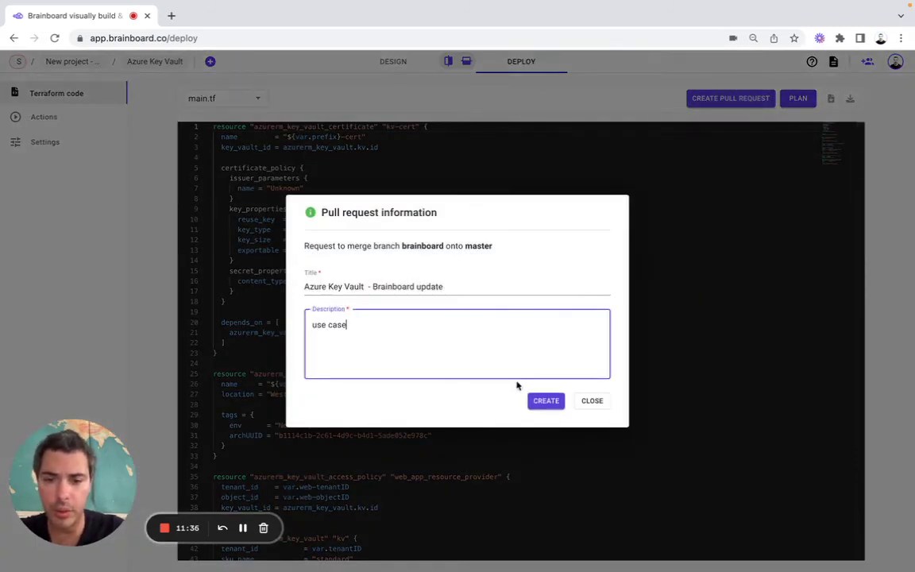
left_click(547, 402)
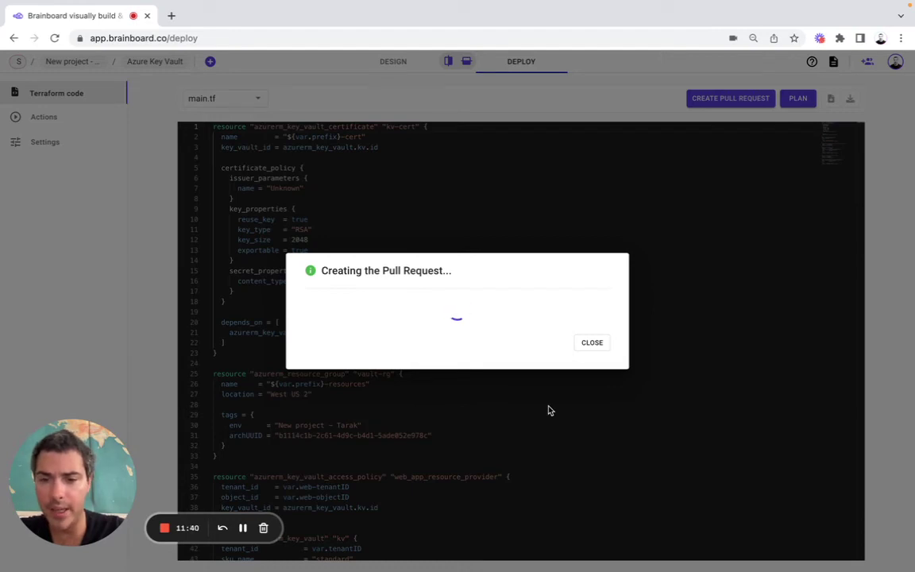
Step: Review the pull request's description and changed files on GitHub, and return to Brainboard, dismissing the pull request dialog
left_click(493, 318)
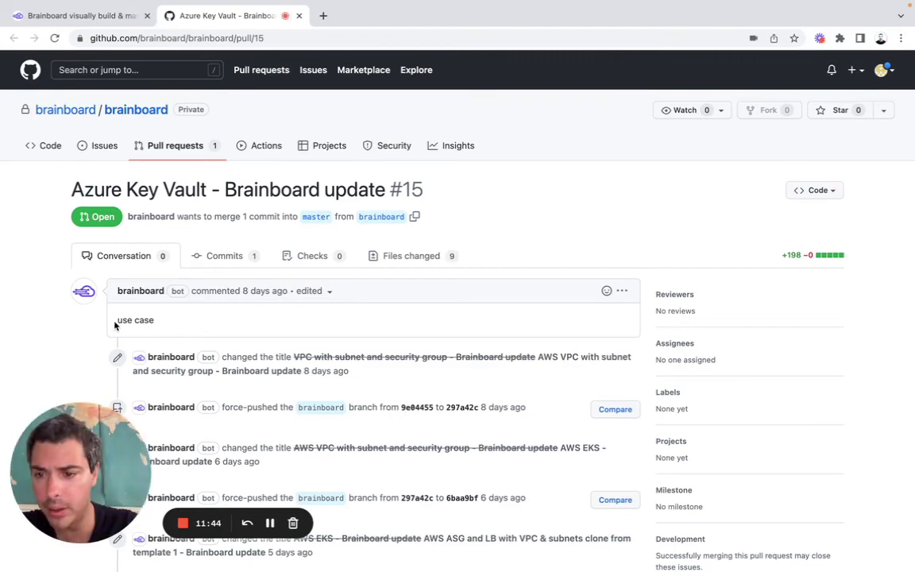
left_click_drag(115, 324, 156, 322)
left_click(395, 264)
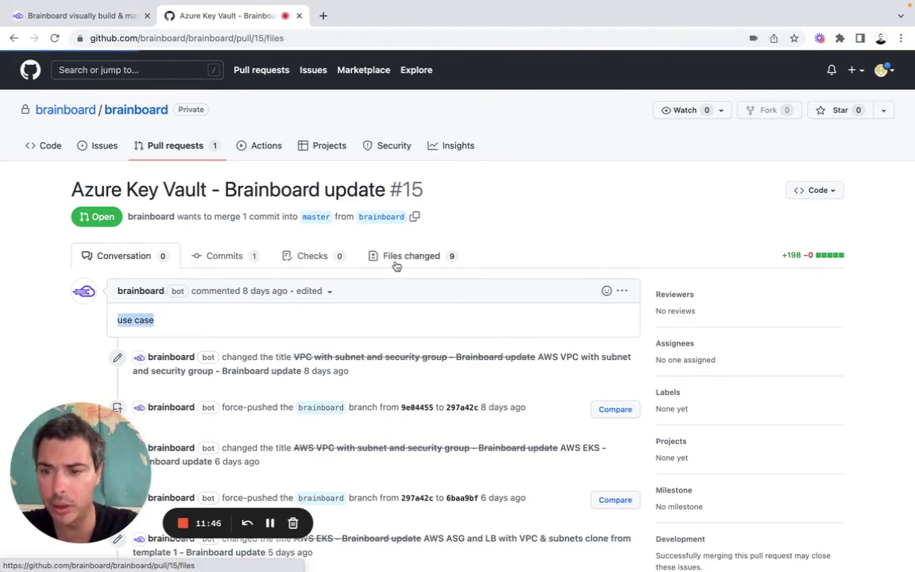
scroll(397, 263, "down", 10)
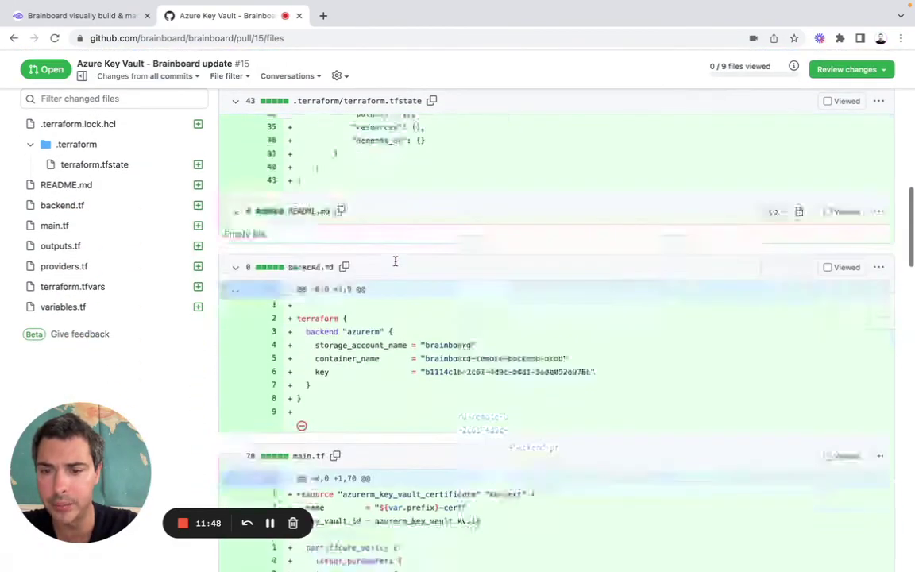
scroll(394, 262, "down", 15)
scroll(394, 265, "up", 20)
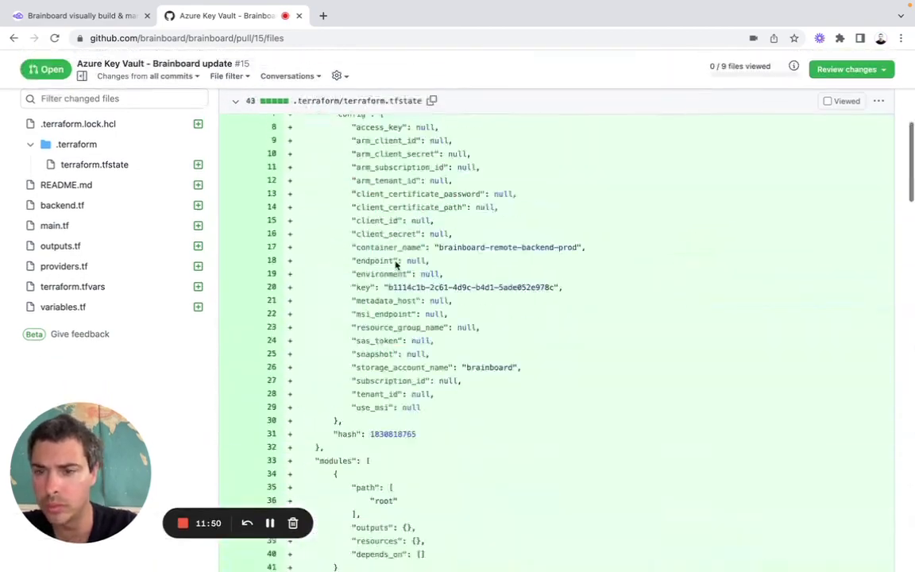
scroll(395, 264, "up", 5)
left_click(298, 15)
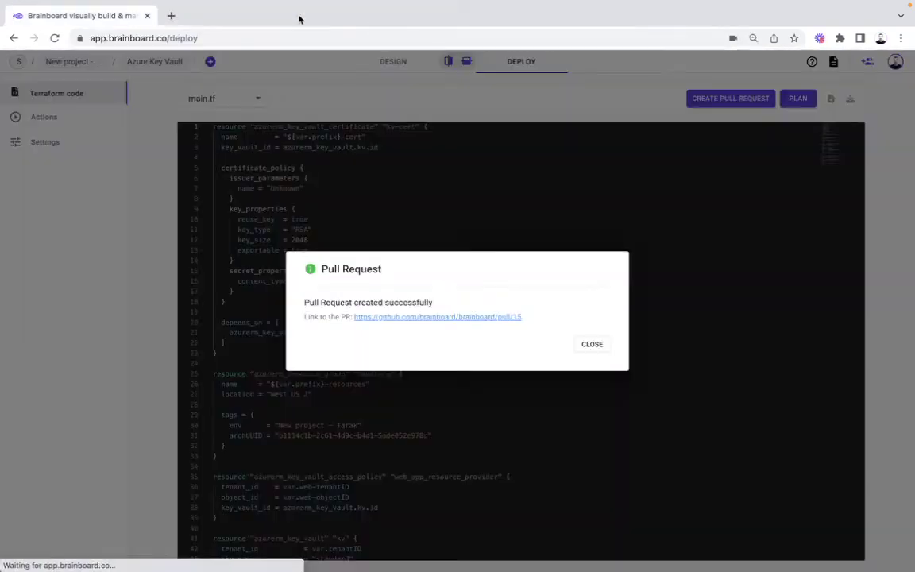
left_click(609, 346)
Step: Return to the design view and commit a new version of the architecture with the message "Initial design"
left_click(401, 71)
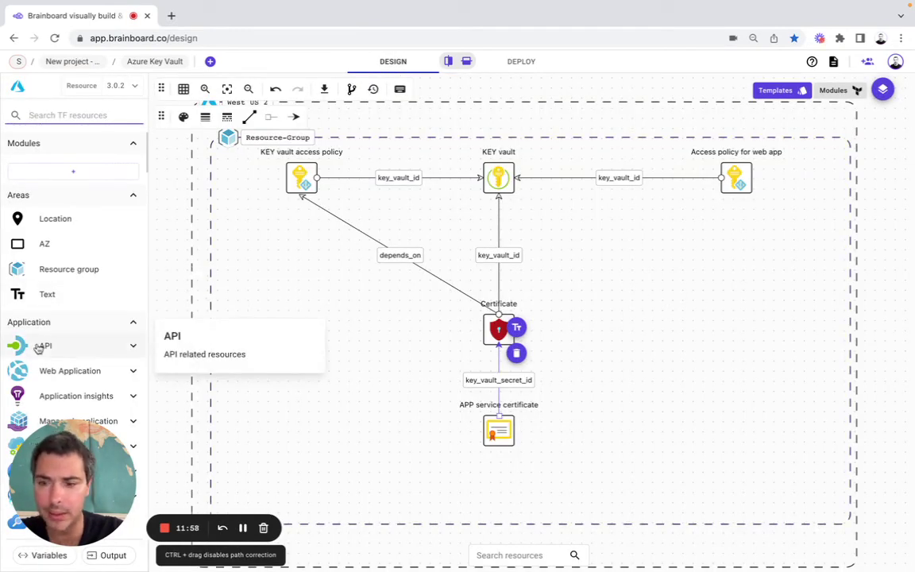
scroll(38, 348, "down", 1)
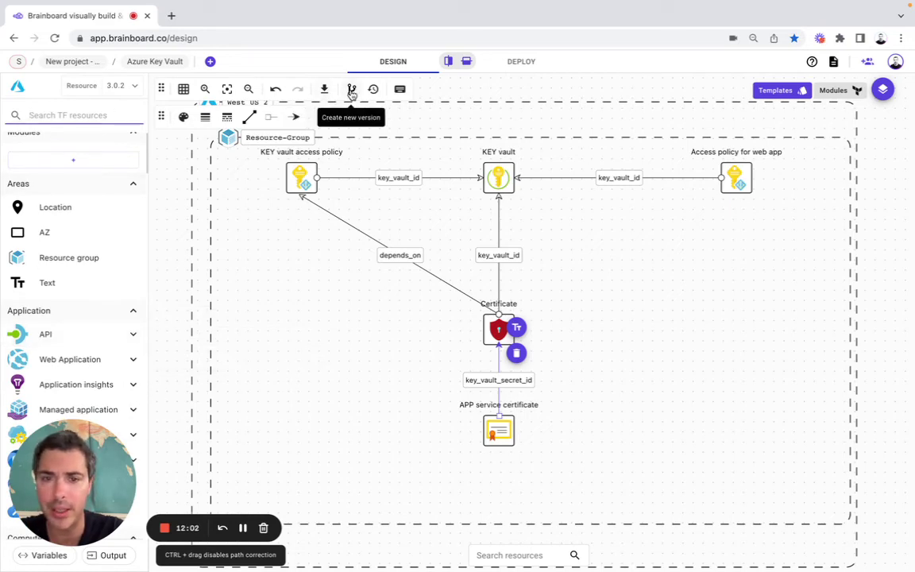
left_click(352, 89)
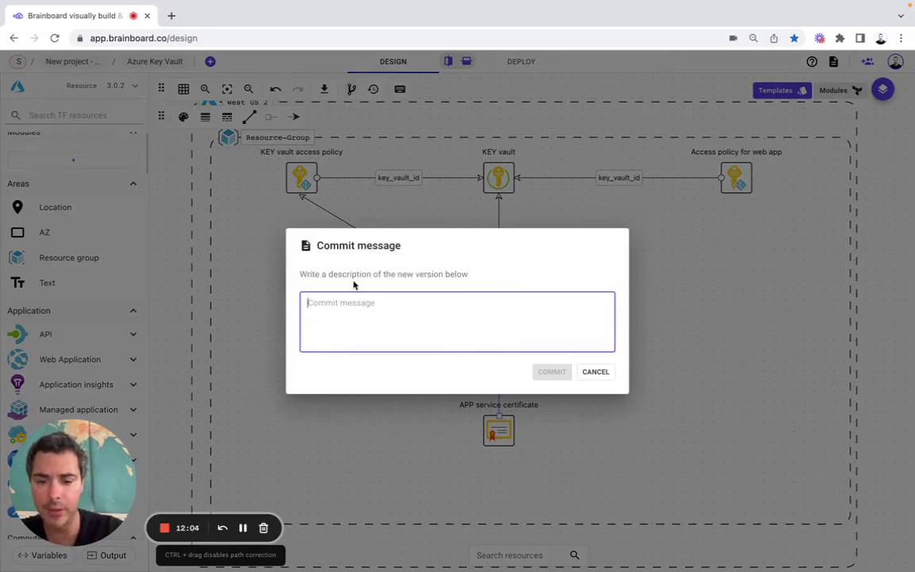
type("Initial design")
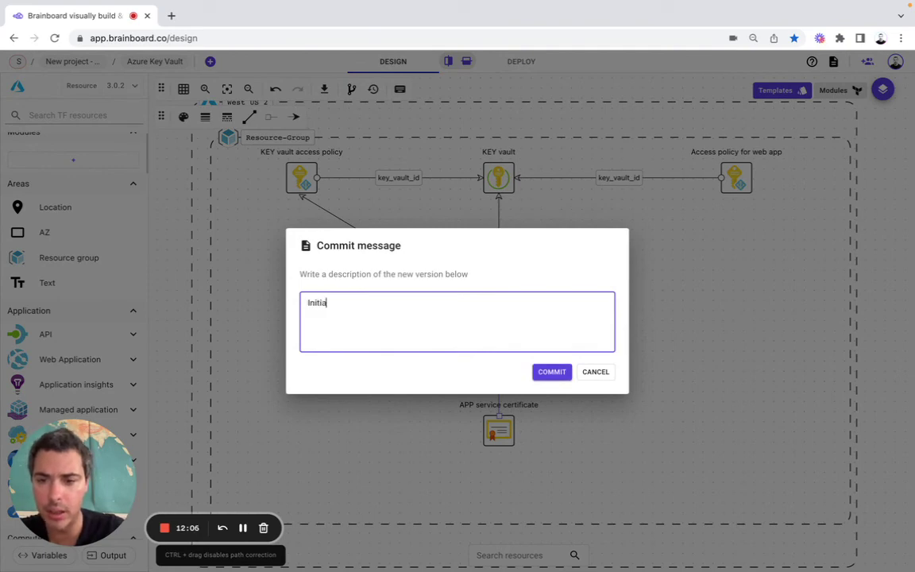
left_click(552, 371)
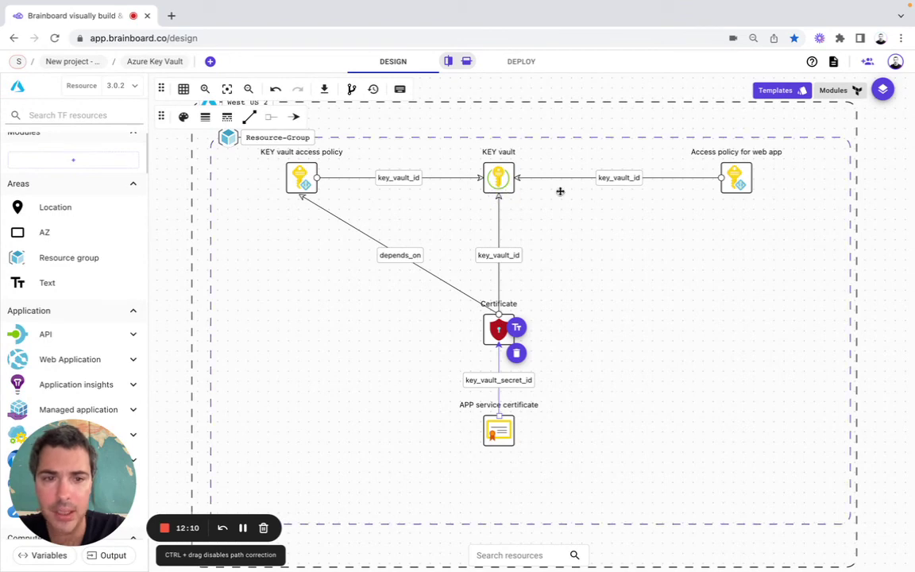
Step: Delete the APP service certificate resource from the diagram and commit a new version with the message "Deleted resource"
left_click(502, 436)
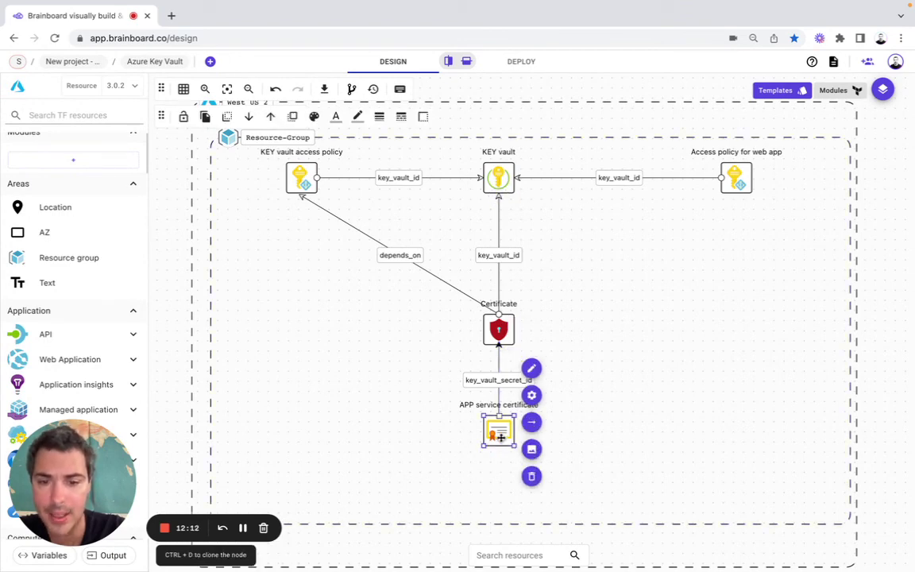
key("Delete")
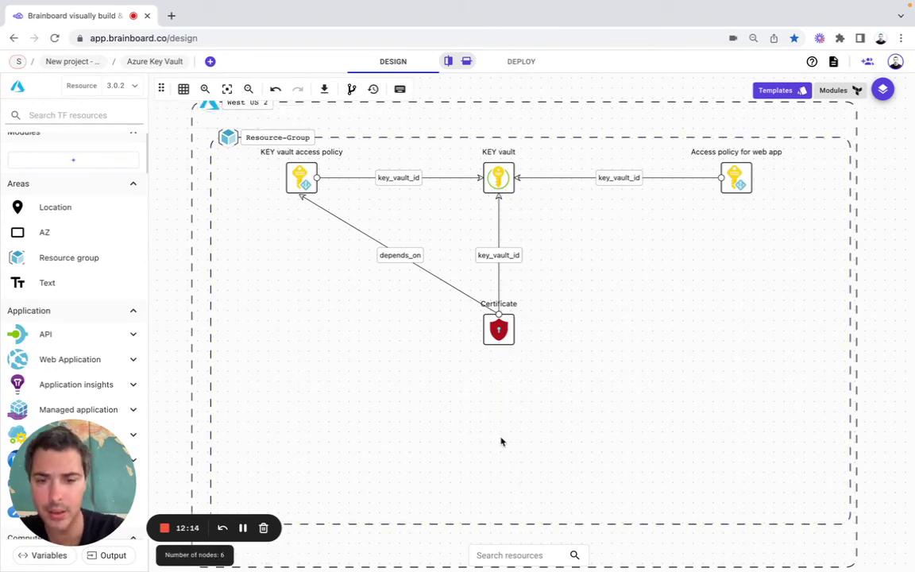
left_click(353, 90)
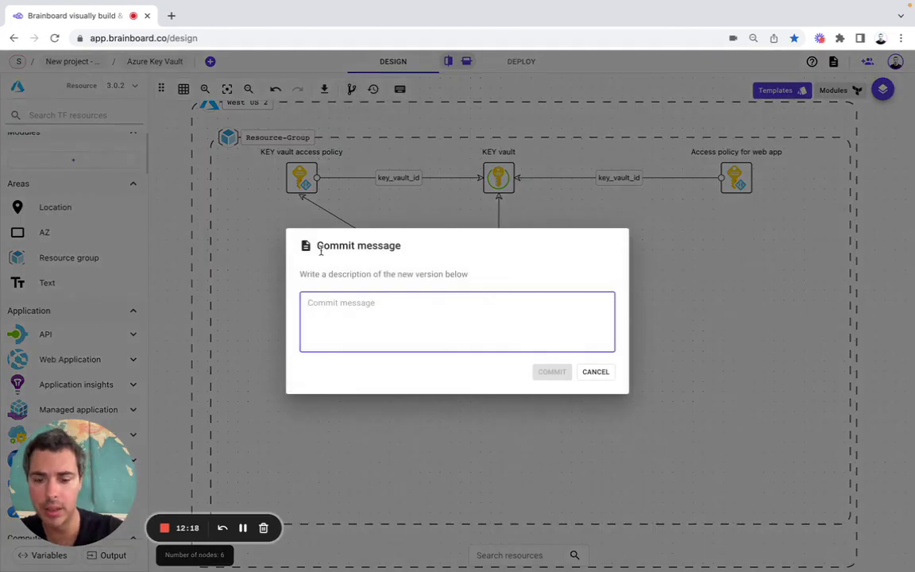
type("Deleted resource")
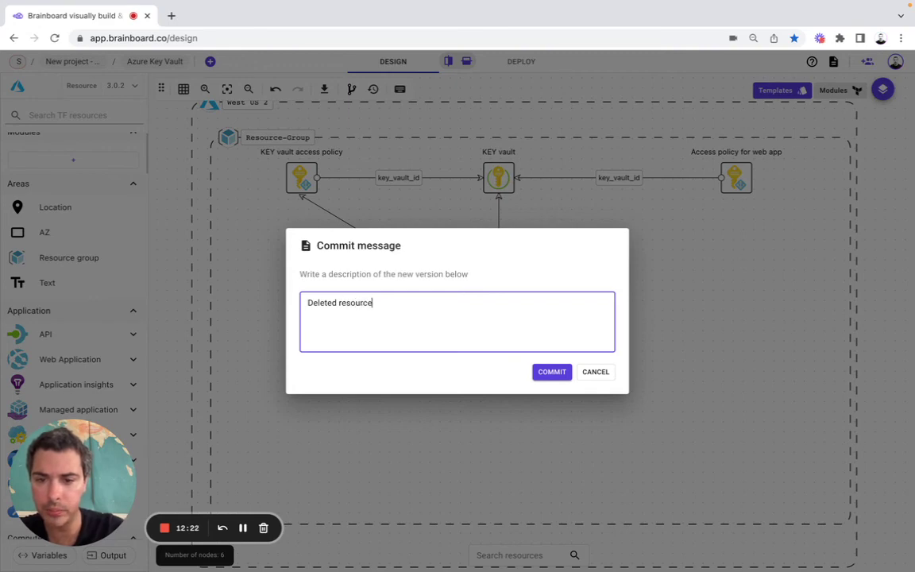
left_click(550, 373)
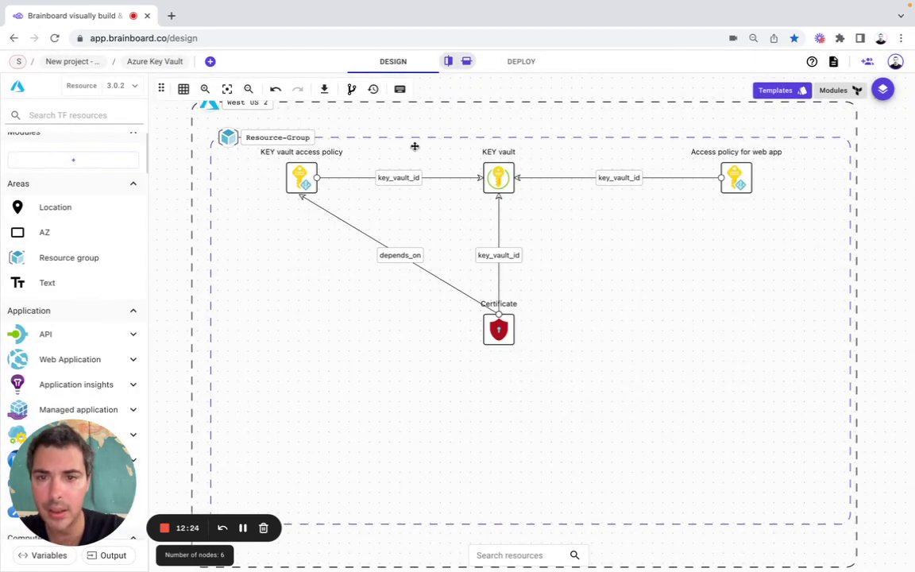
Step: Restore the architecture to the committed version "Initial design" from the commits history
left_click(374, 89)
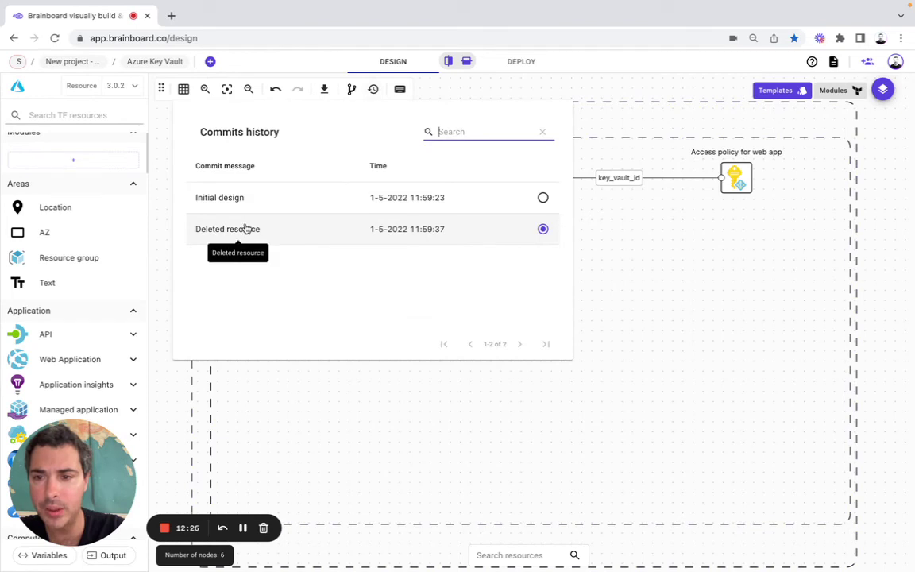
left_click(225, 204)
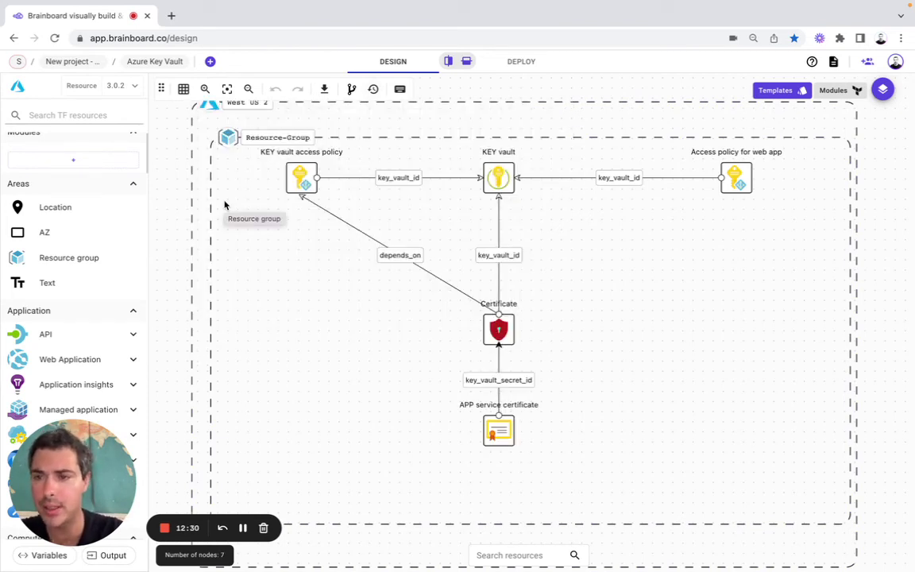
Step: Start cloning the current Azure Key Vault architecture as a template with Organization visibility, up to the naming stage
left_click(170, 65)
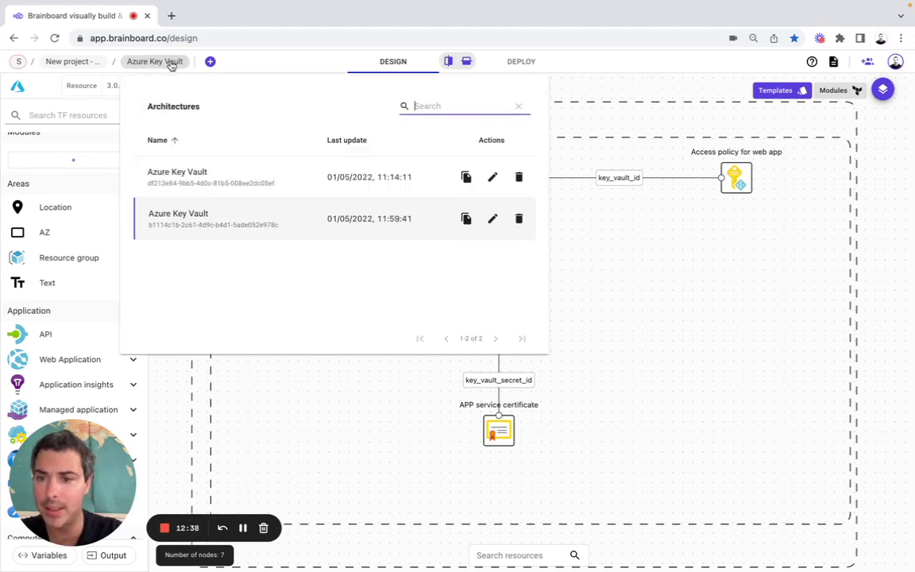
left_click(466, 219)
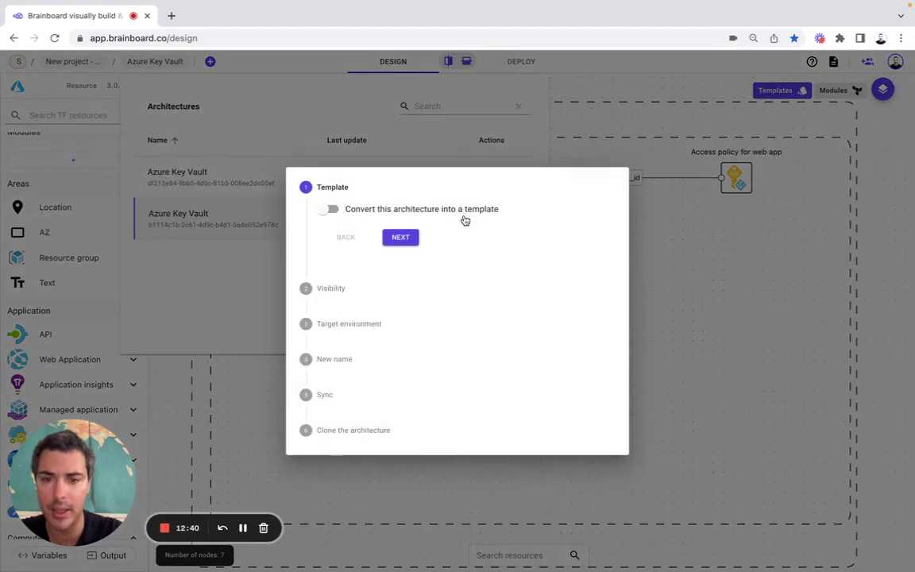
left_click(329, 208)
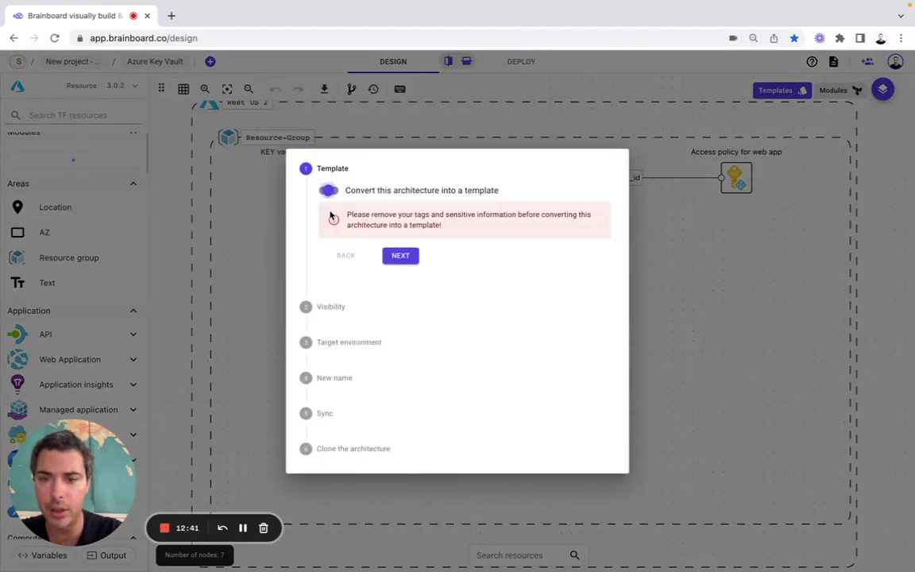
left_click(412, 256)
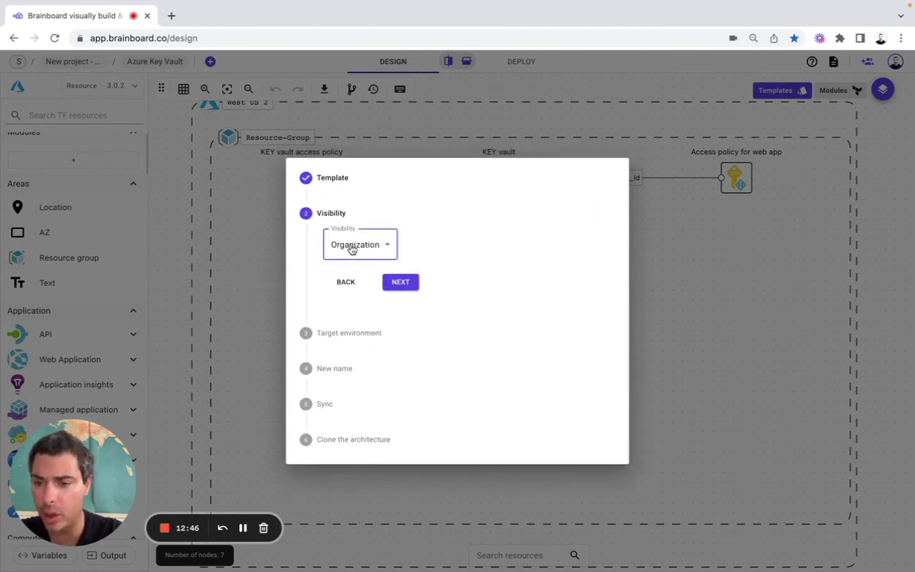
left_click(352, 247)
left_click(351, 245)
left_click(398, 283)
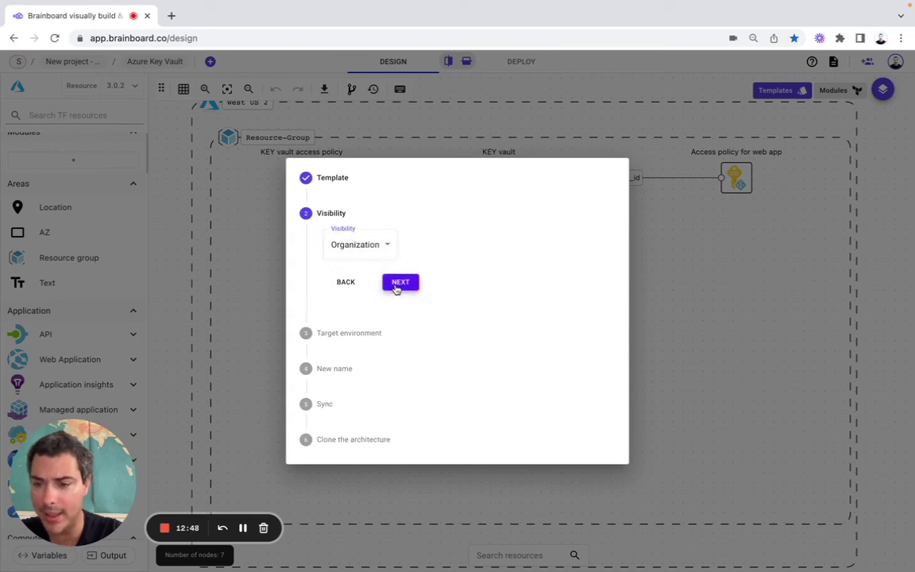
left_click(401, 465)
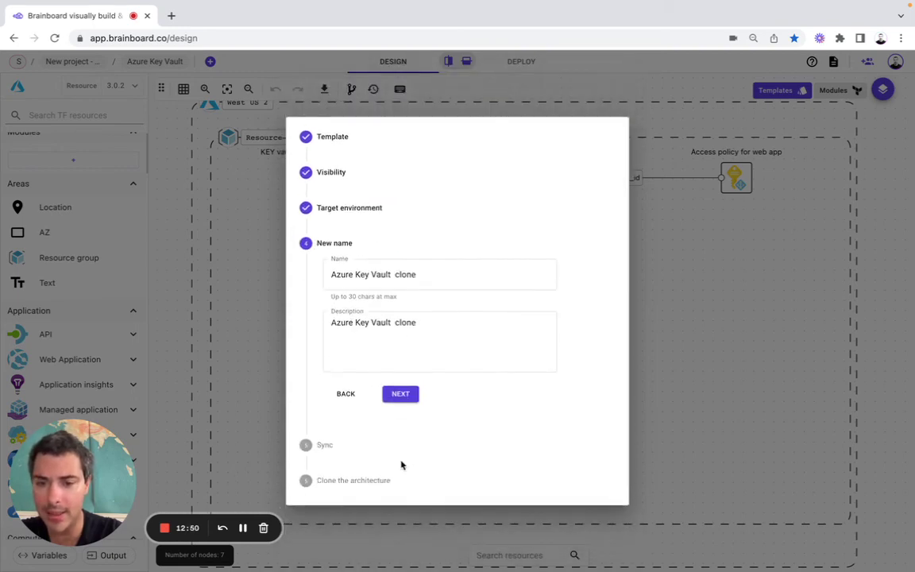
Step: Name the template "Azure Key Vault Use case", leave syncing off, and publish it
left_click_drag(395, 274, 429, 272)
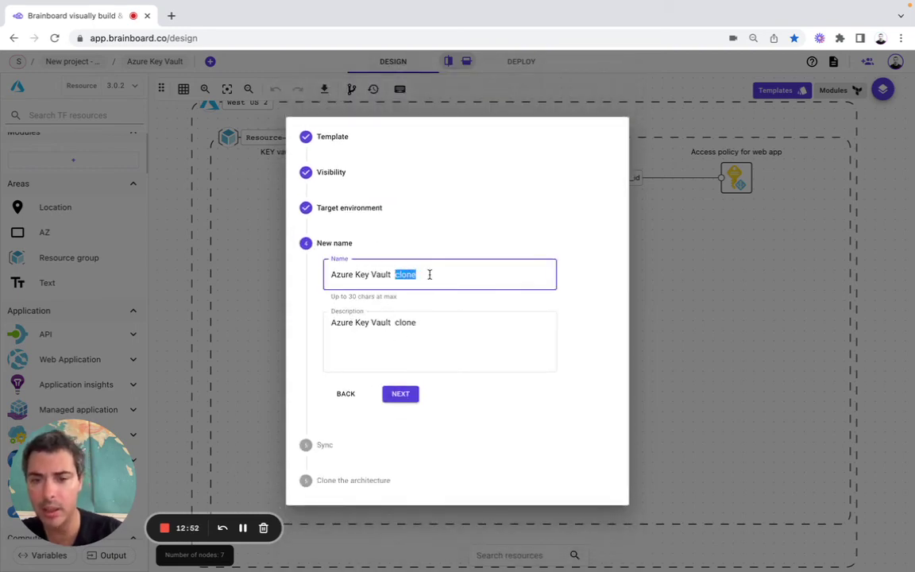
key("BackSpace")
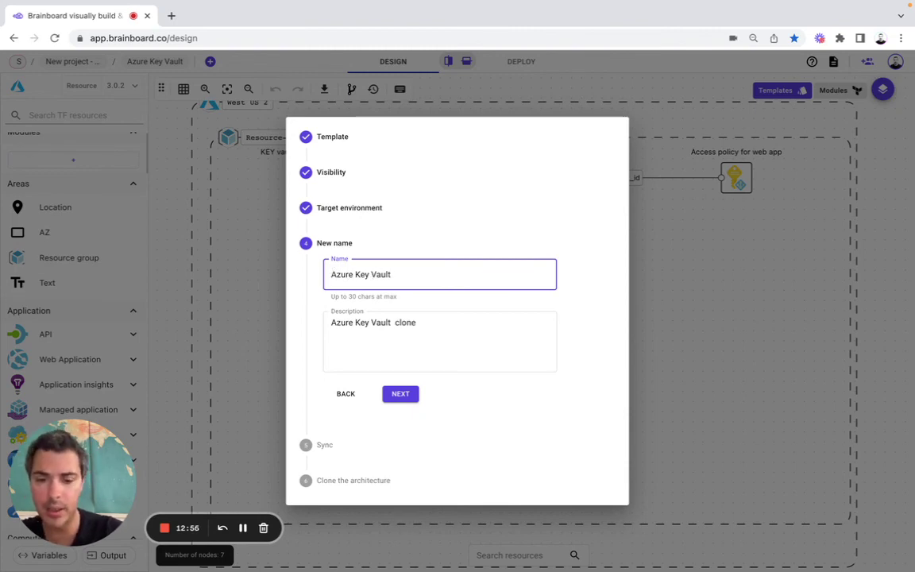
type("Use case")
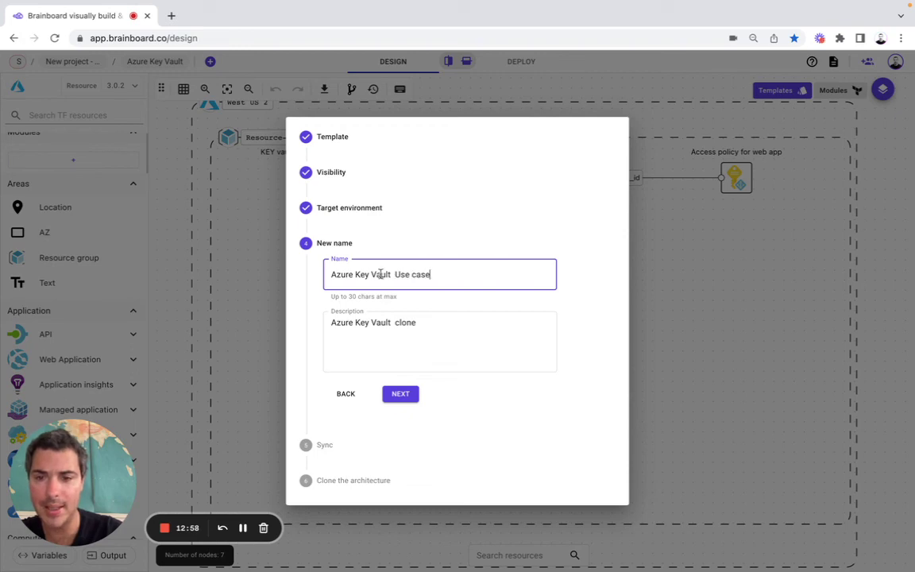
left_click(310, 173)
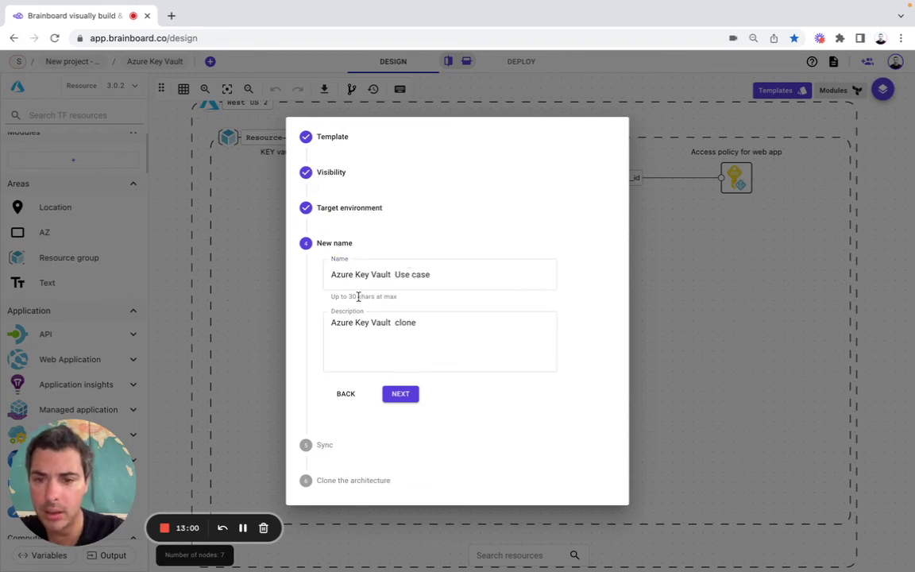
left_click(399, 388)
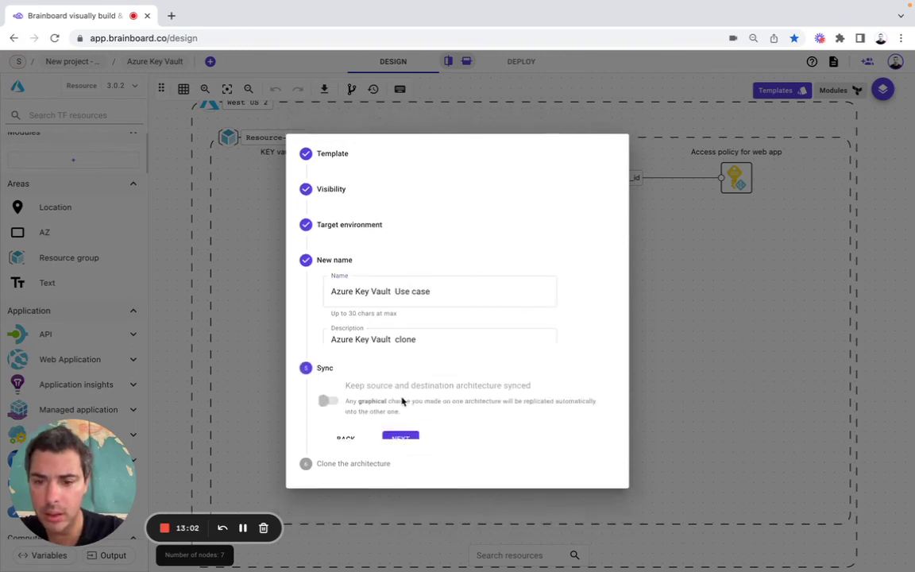
left_click(400, 389)
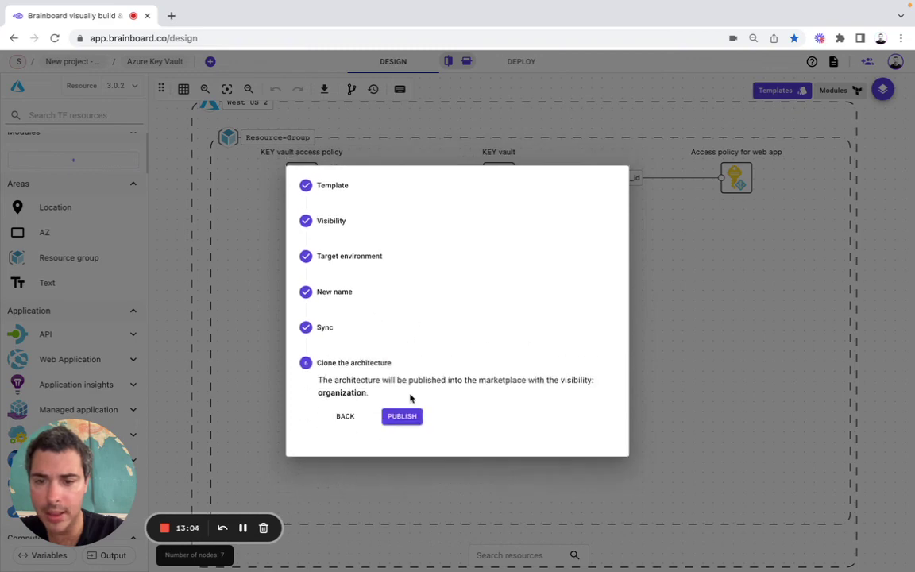
left_click(406, 415)
left_click(586, 437)
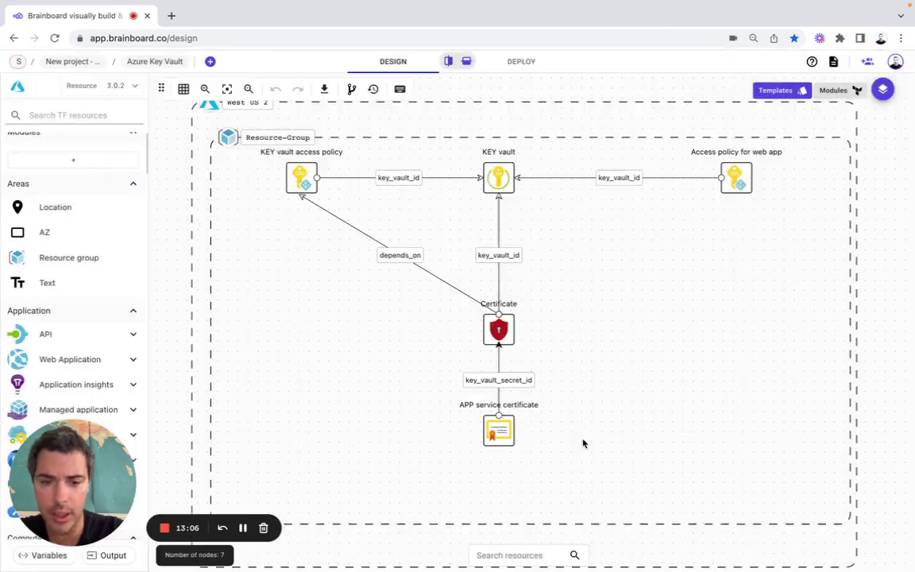
Step: Switch to the environment "Project", search the templates catalog for "Use c", and clone the Azure Key Vault Use case template into it
left_click(86, 63)
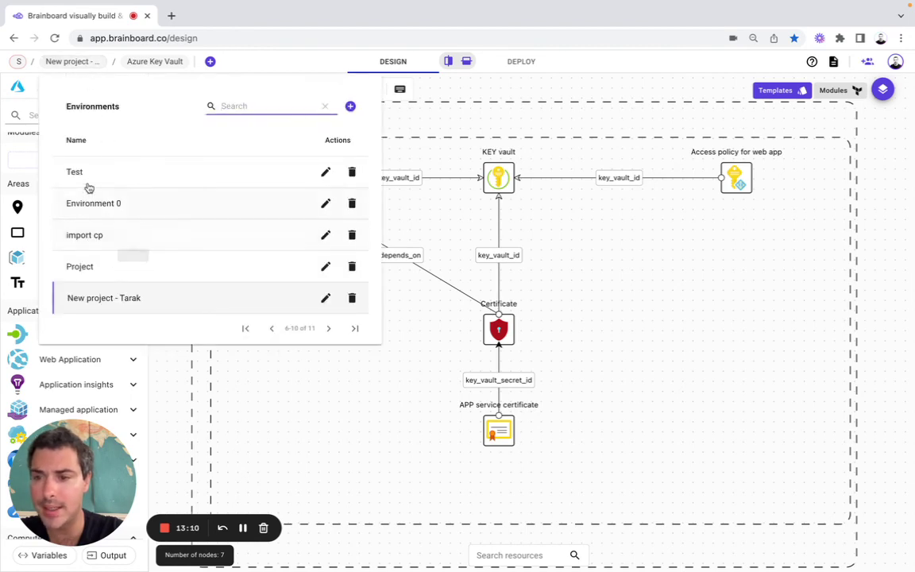
left_click(87, 266)
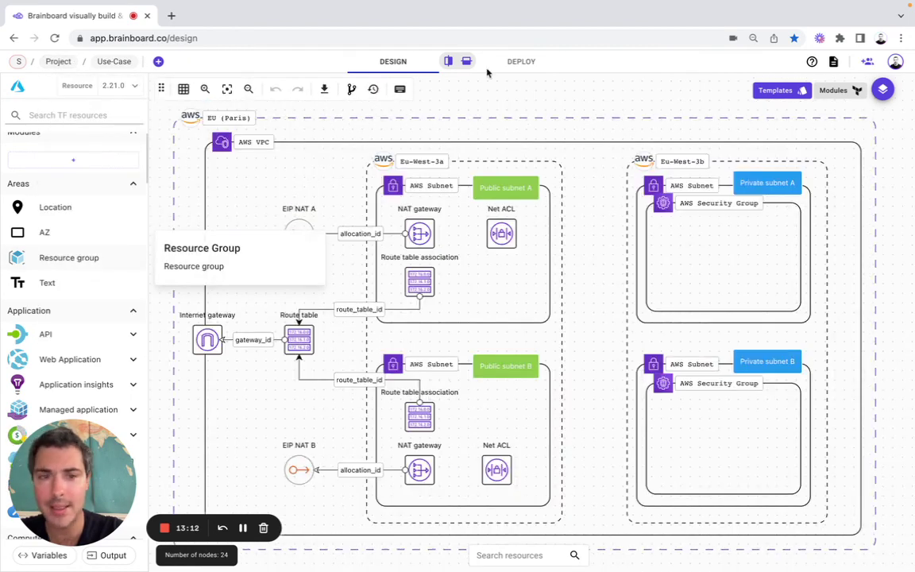
left_click(787, 90)
type("u")
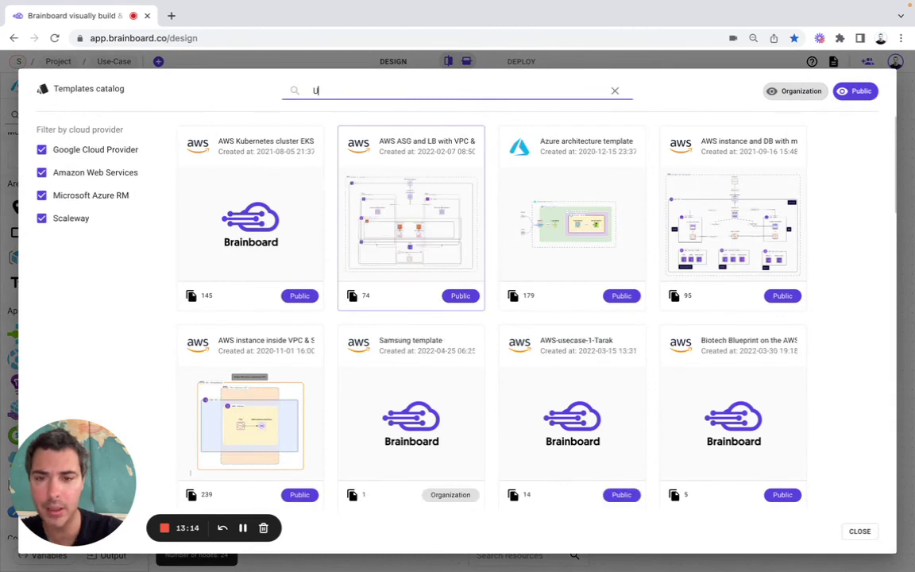
type("se c")
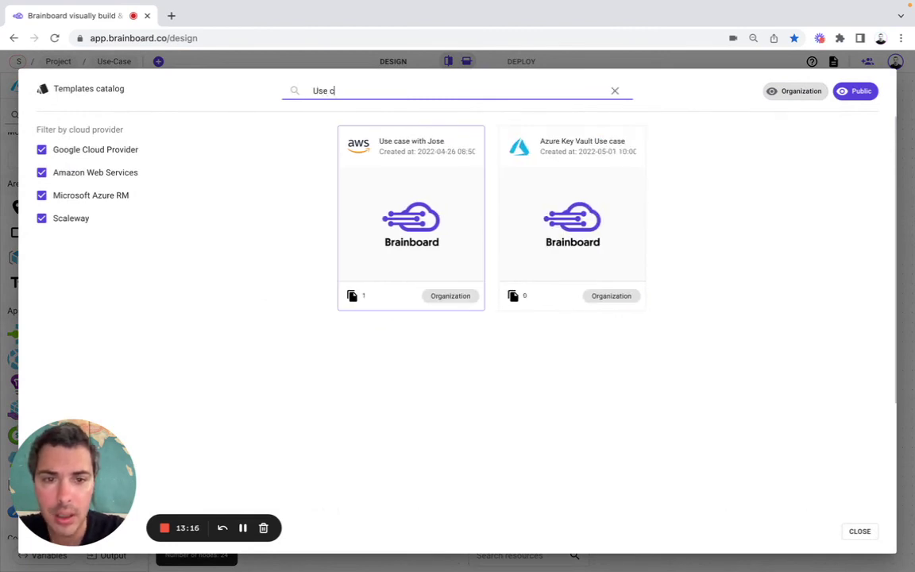
left_click(514, 295)
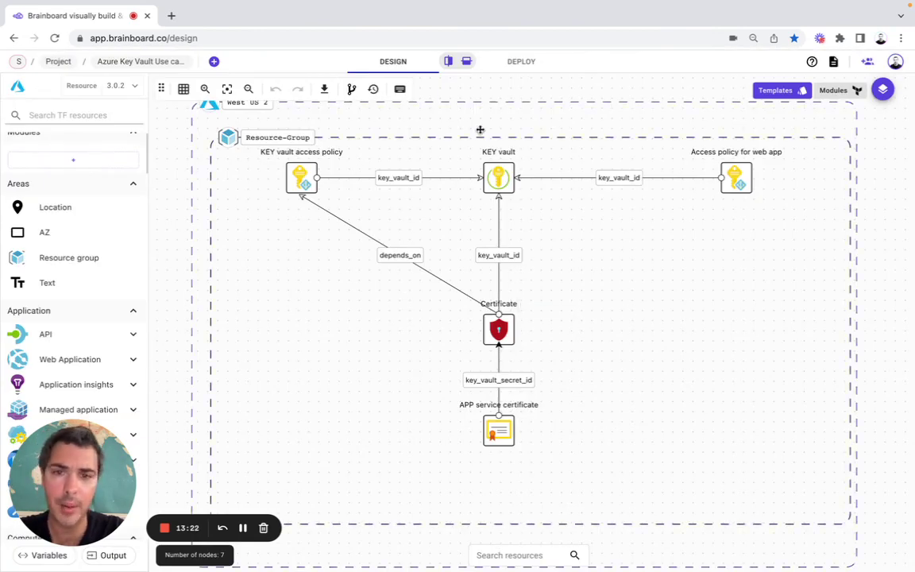
Step: Review the cloned architecture's Terraform code in main.tf and return to the design view
left_click(518, 65)
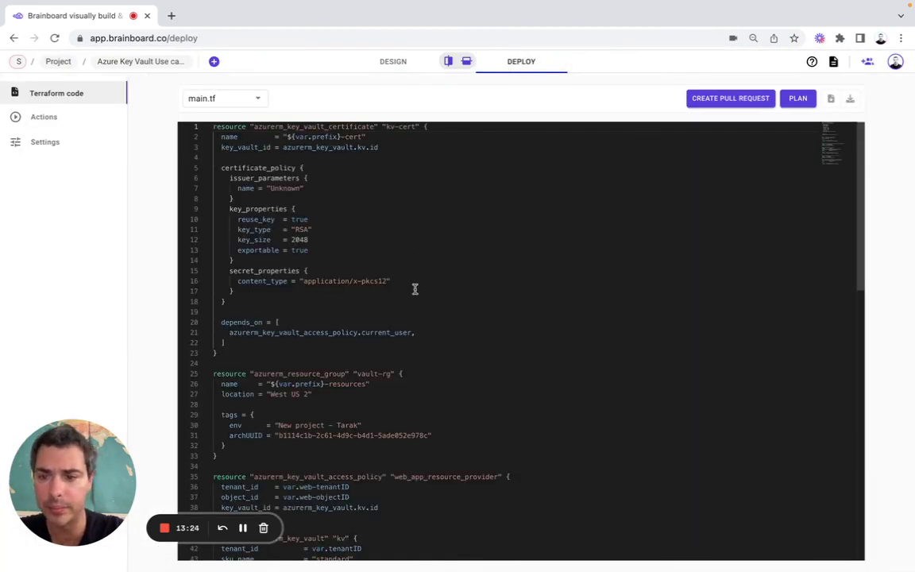
scroll(415, 289, "down", 15)
scroll(411, 239, "up", 15)
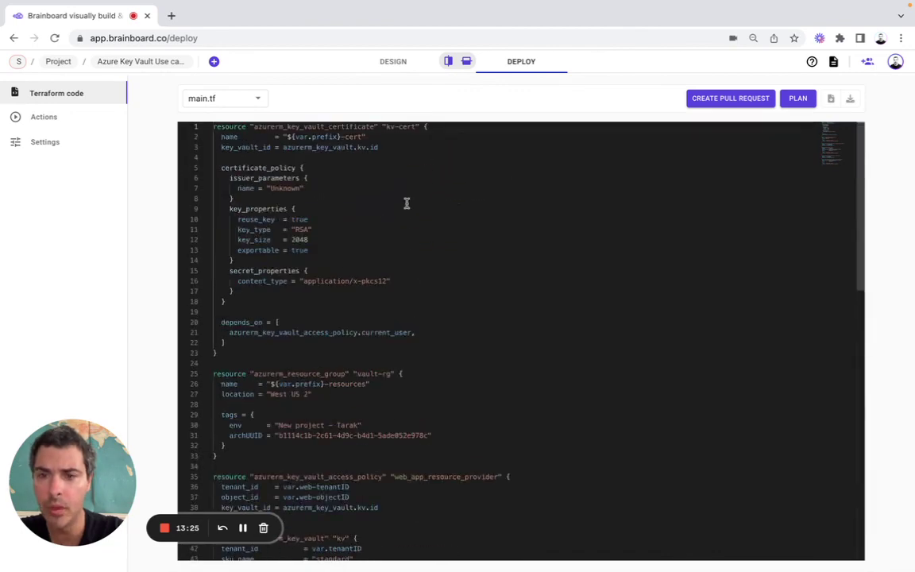
left_click(393, 62)
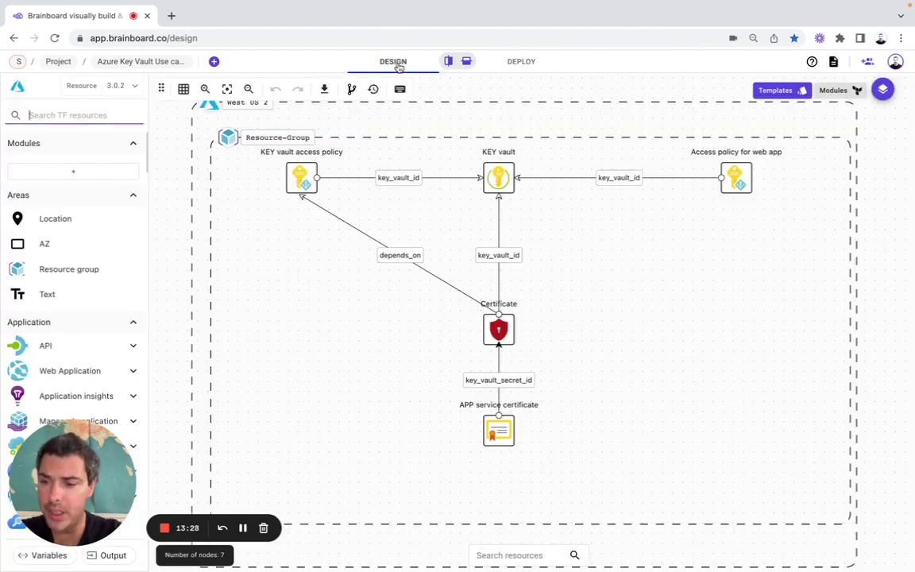